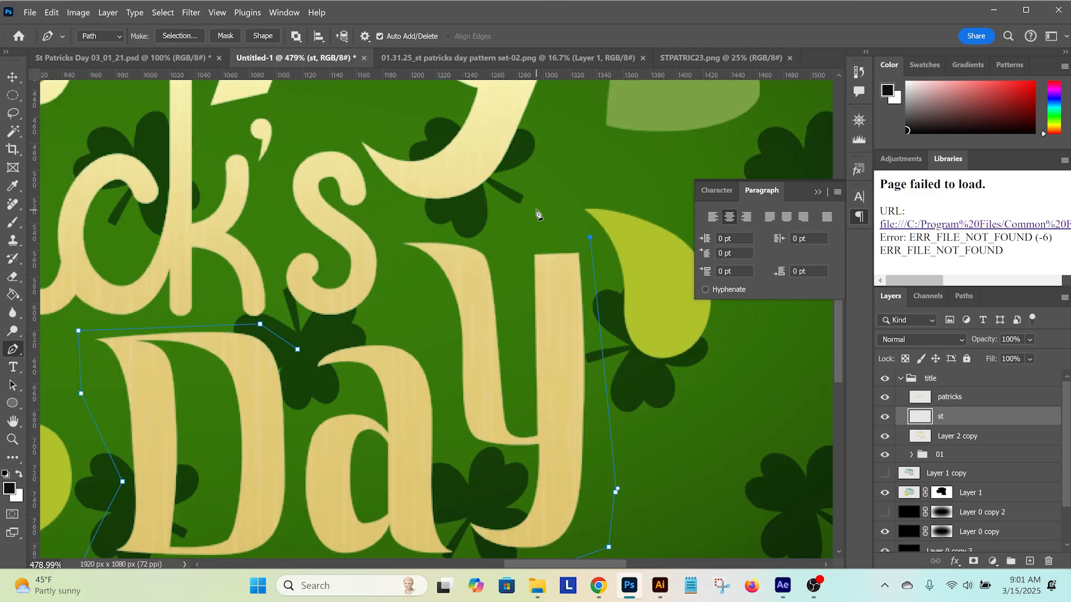
Step: Finish outlining the word Day with the Pen tool and show the st, patricks and day layers
right_click(301, 388)
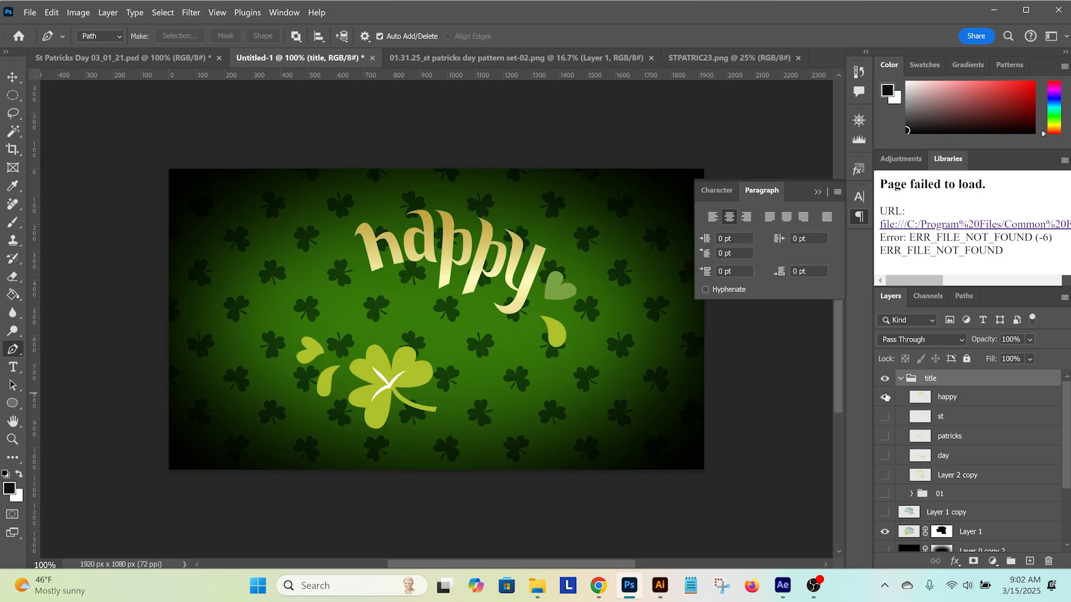
click(885, 416)
click(886, 436)
click(885, 456)
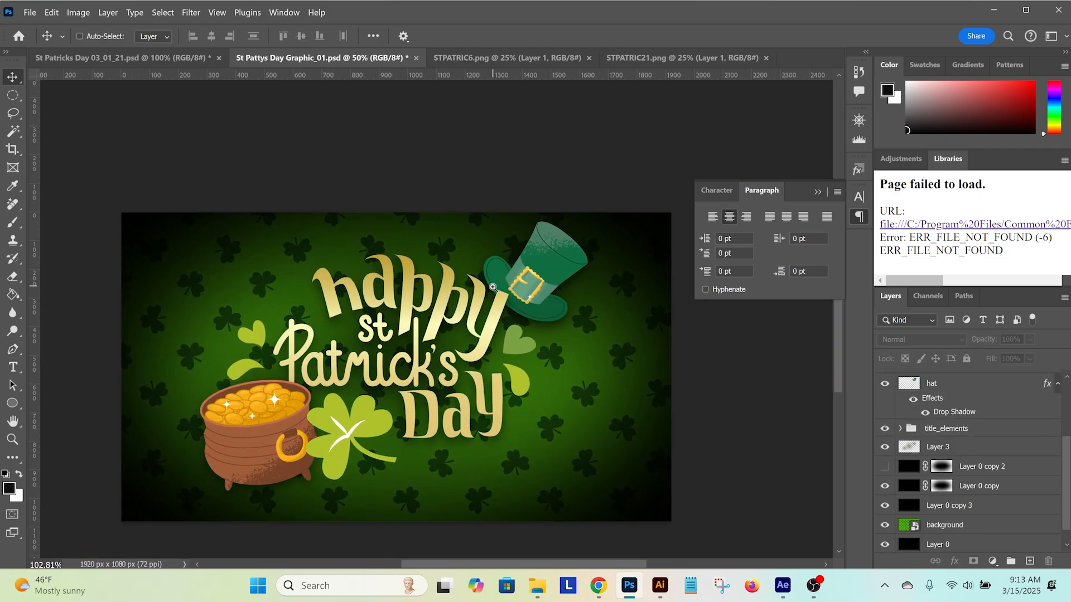
click(494, 291)
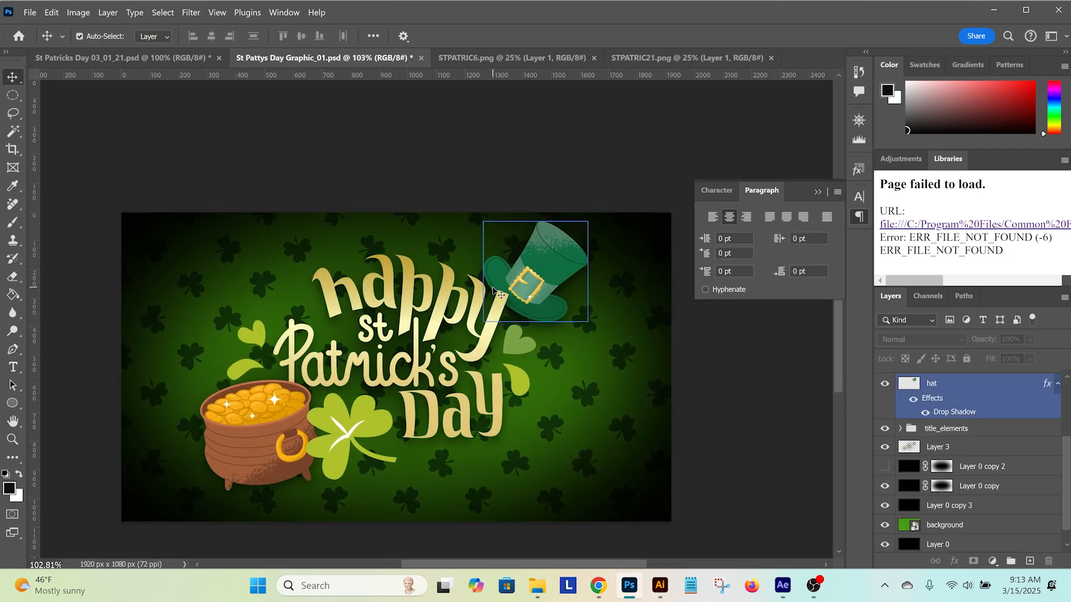
click(583, 391)
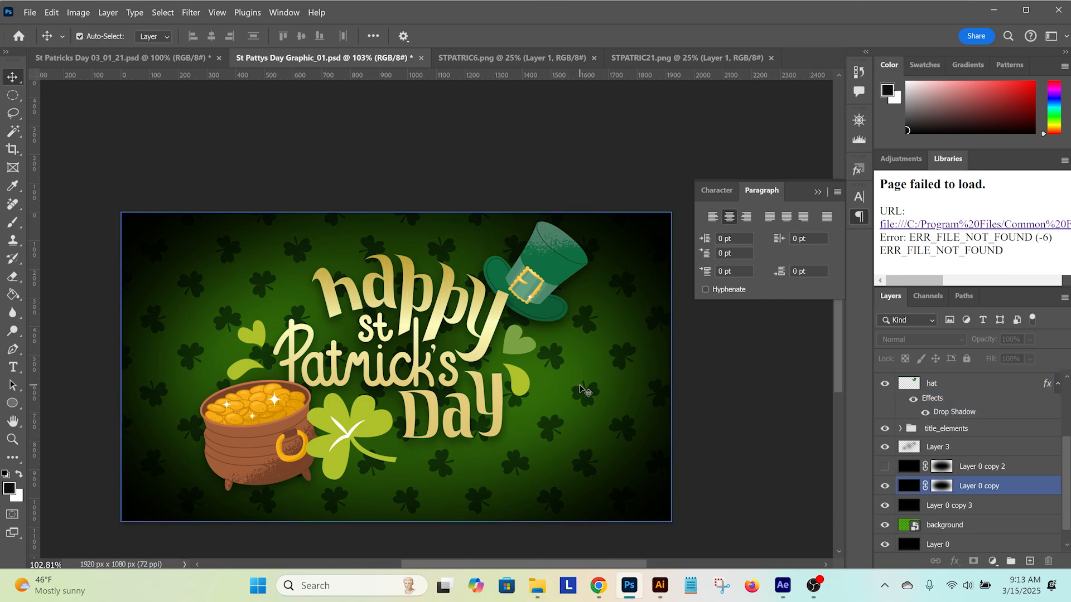
Step: Switch to After Effects and create a new project
click(782, 585)
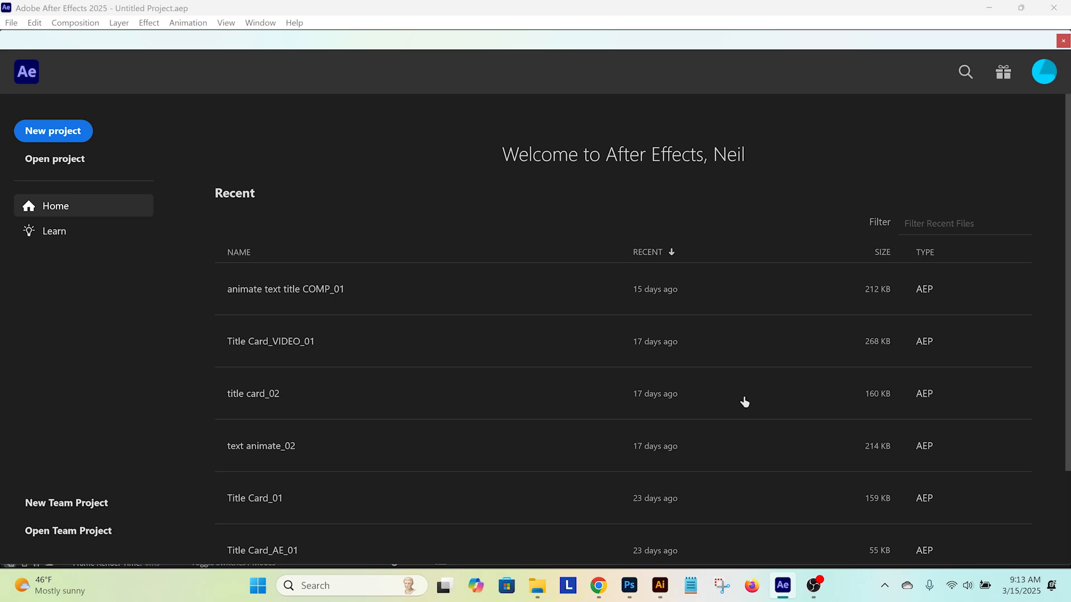
click(53, 131)
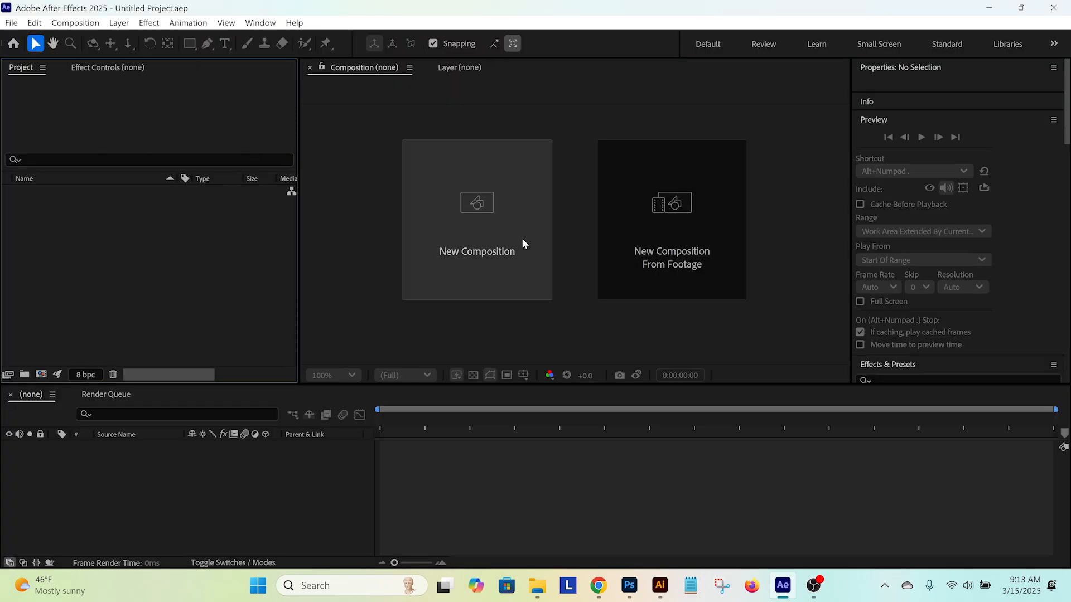
Step: Import St Pattys Day Graphic_01 as Composition - Retain Layer Sizes with Editable Layer Styles
double_click(126, 306)
click(163, 159)
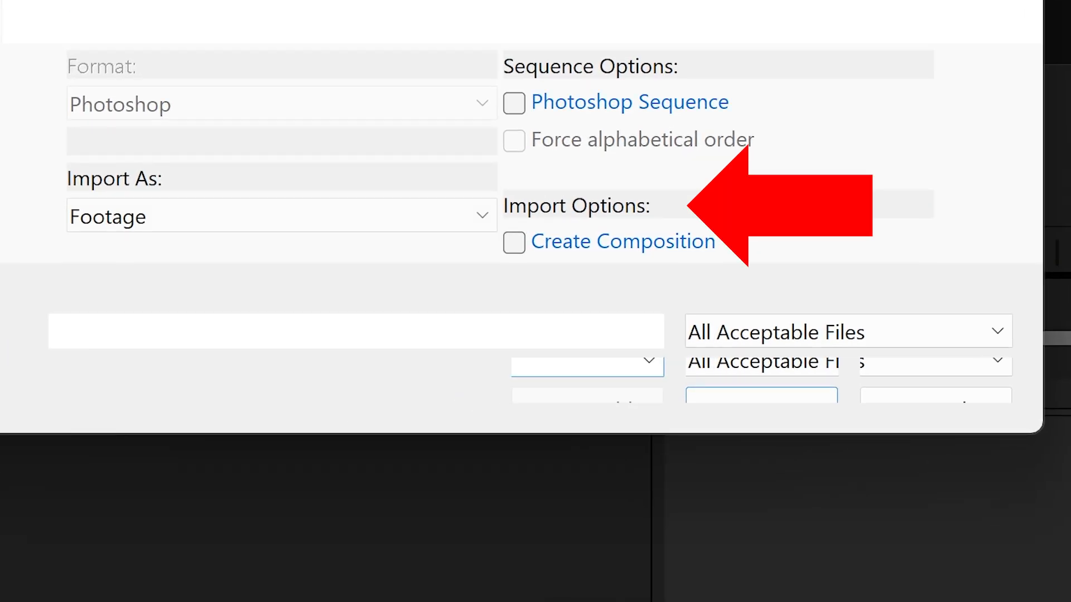
click(158, 226)
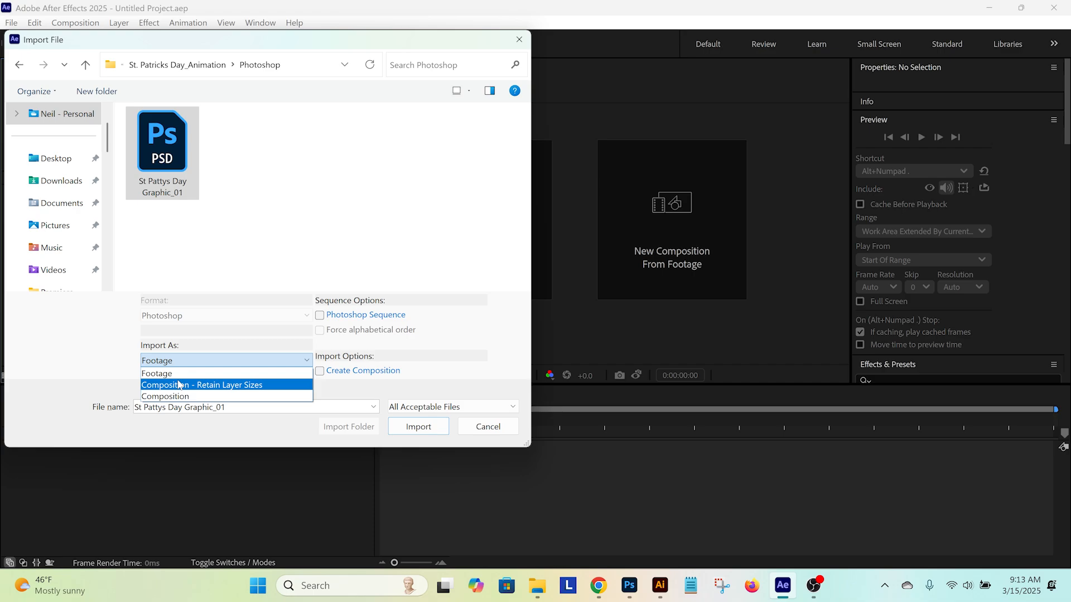
click(179, 385)
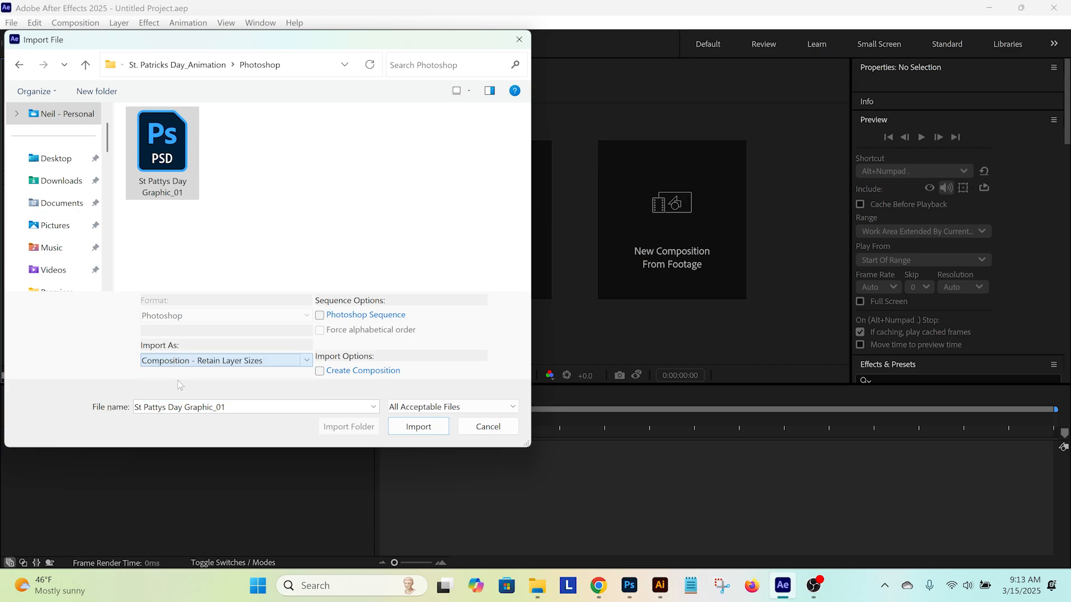
click(416, 428)
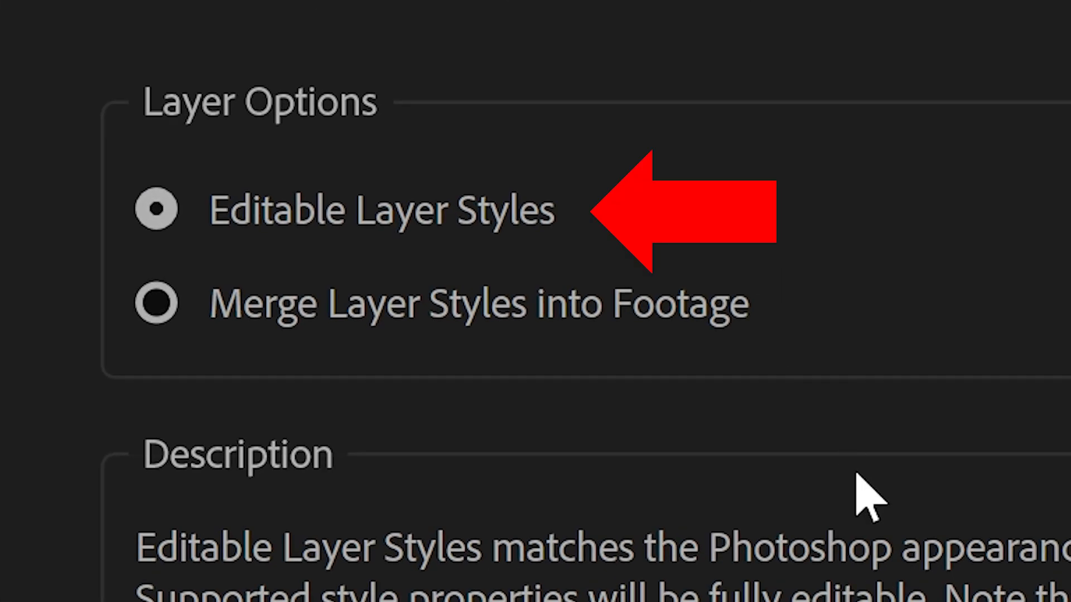
click(613, 413)
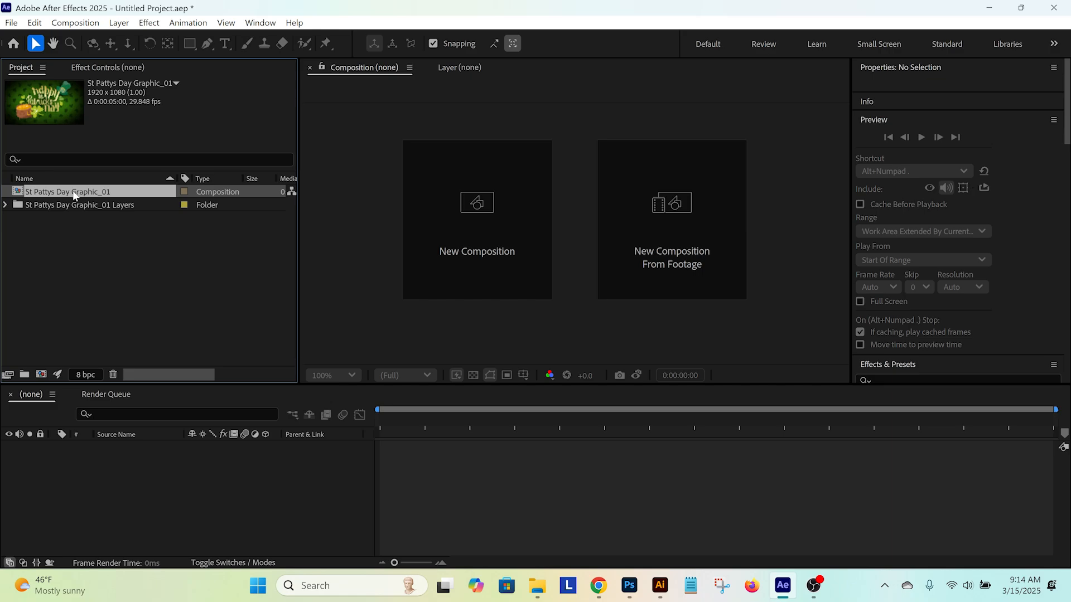
Step: Open the St Pattys Day Graphic_01 composition and enlarge the timeline area to fit more layers
double_click(75, 193)
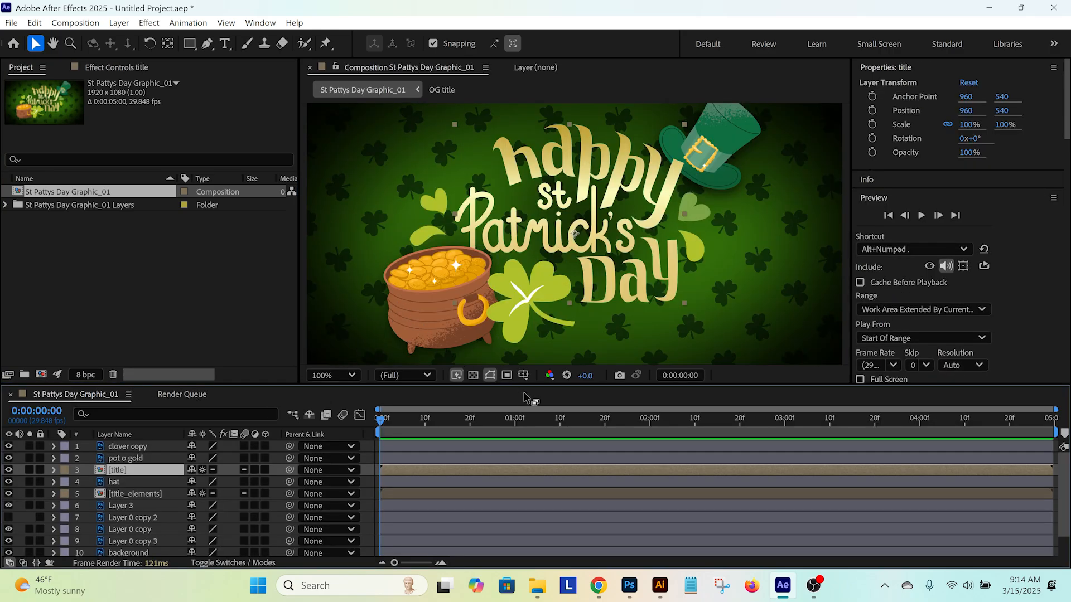
drag(520, 384, 519, 356)
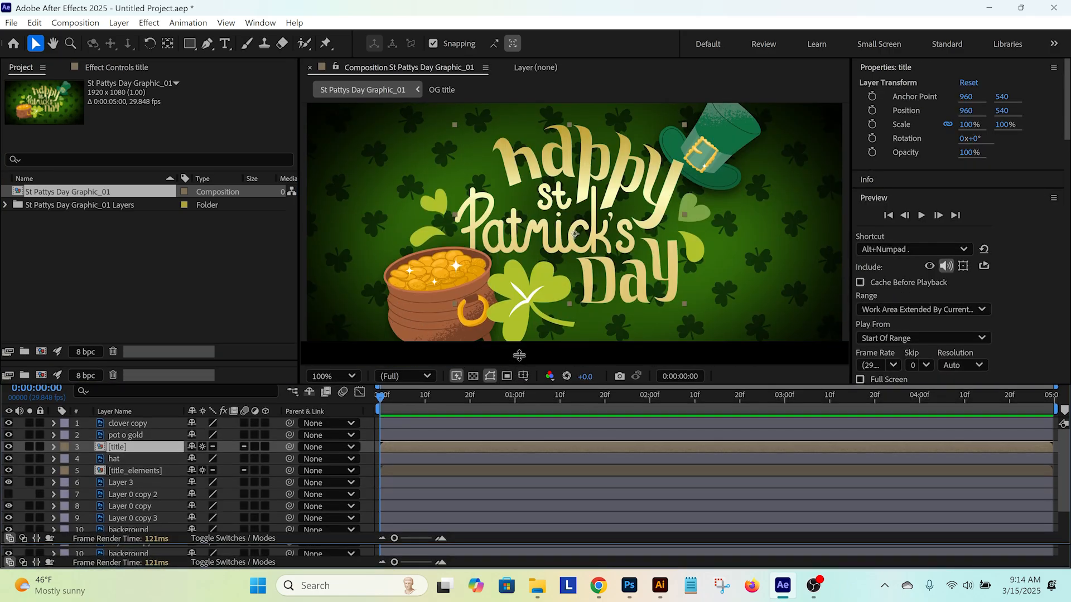
scroll(557, 262, down, 1)
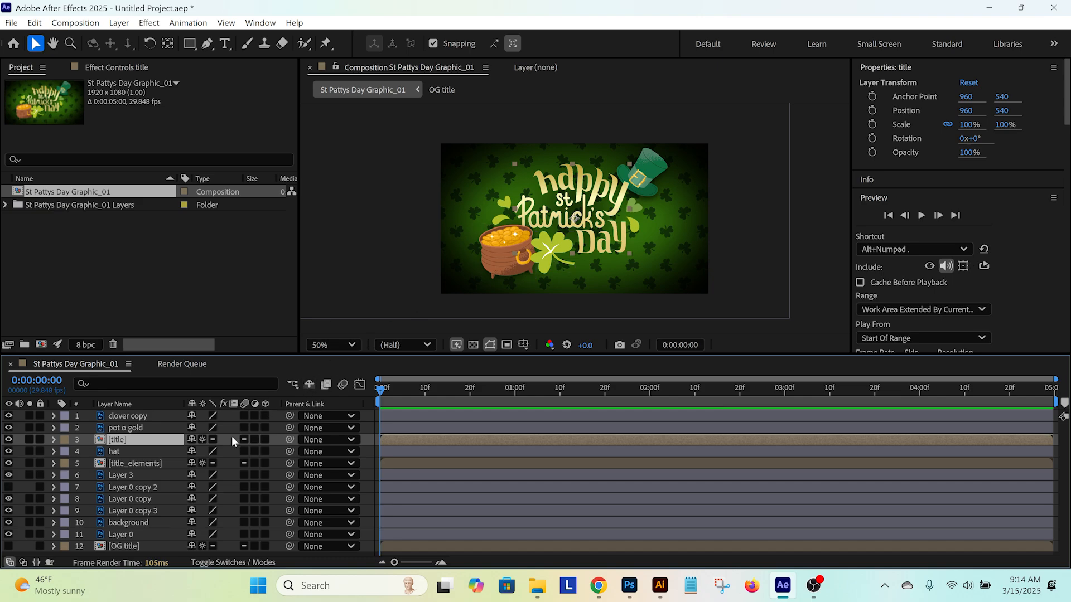
Step: Check the effect of Layer 0 copy 2 by toggling its visibility, and delete the layer
click(133, 487)
click(8, 487)
click(9, 487)
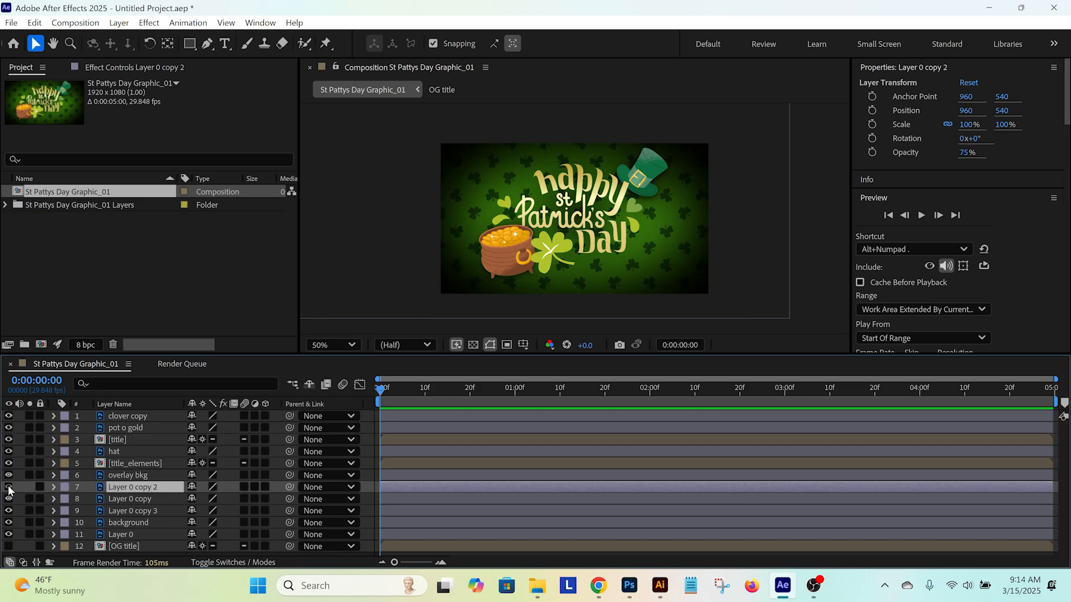
key(Delete)
Step: Pre-compose Layer 0 copy, Layer 0 copy 3, background, Layer 0 and OG title into a composition named BKG
click(117, 485)
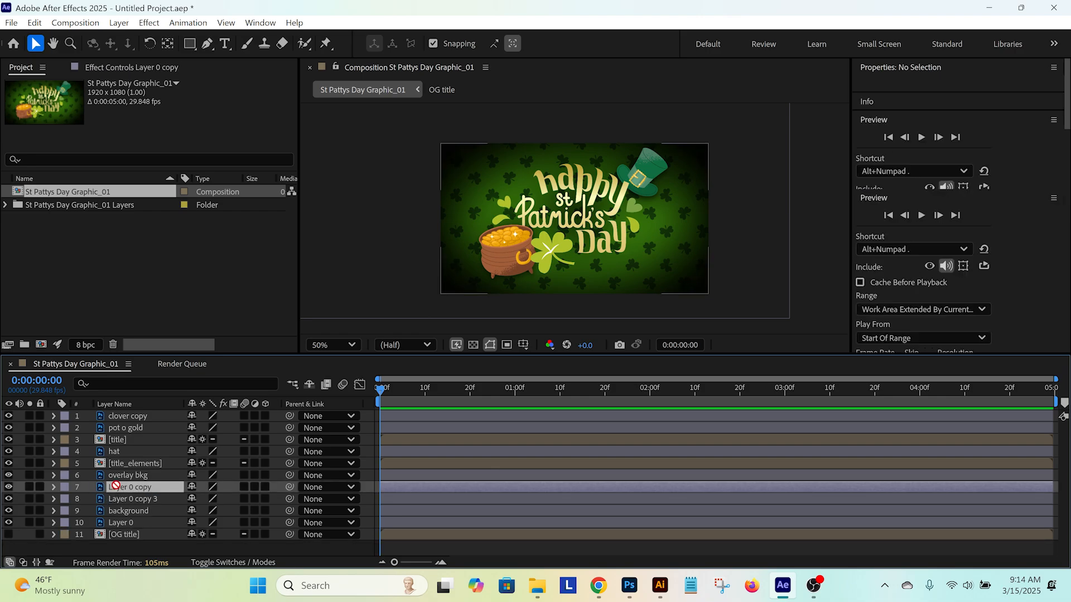
click(9, 487)
click(9, 487)
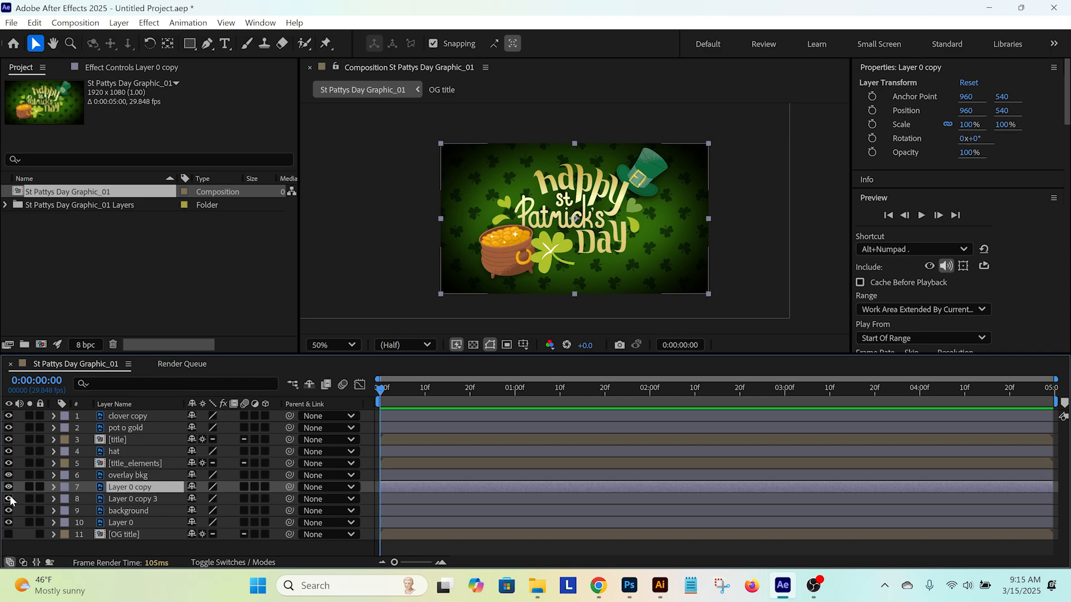
click(8, 498)
click(8, 499)
shift+click(126, 534)
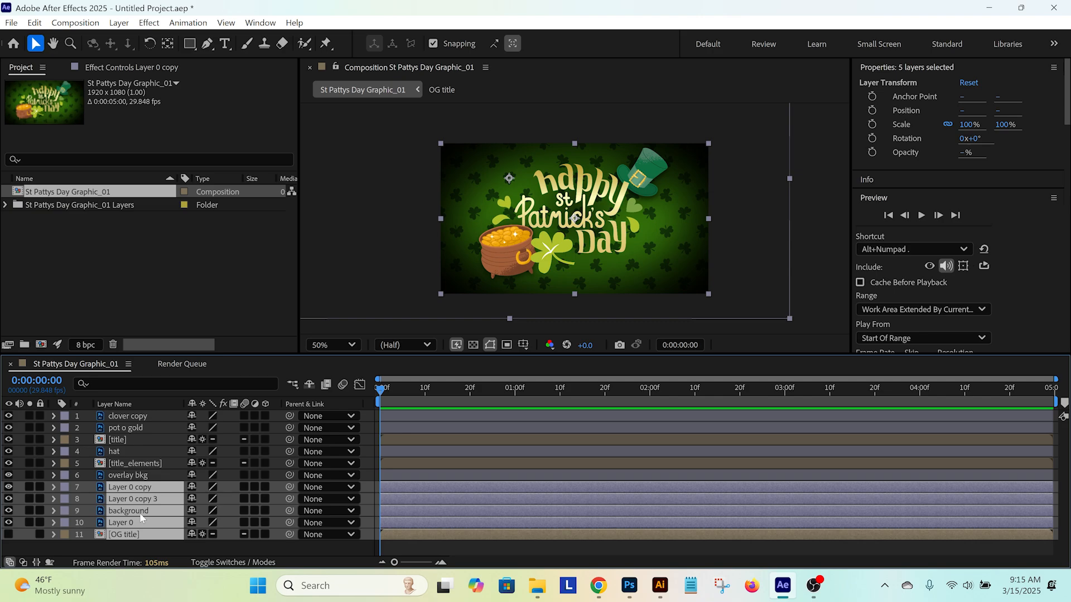
key(ctrl+shift+c)
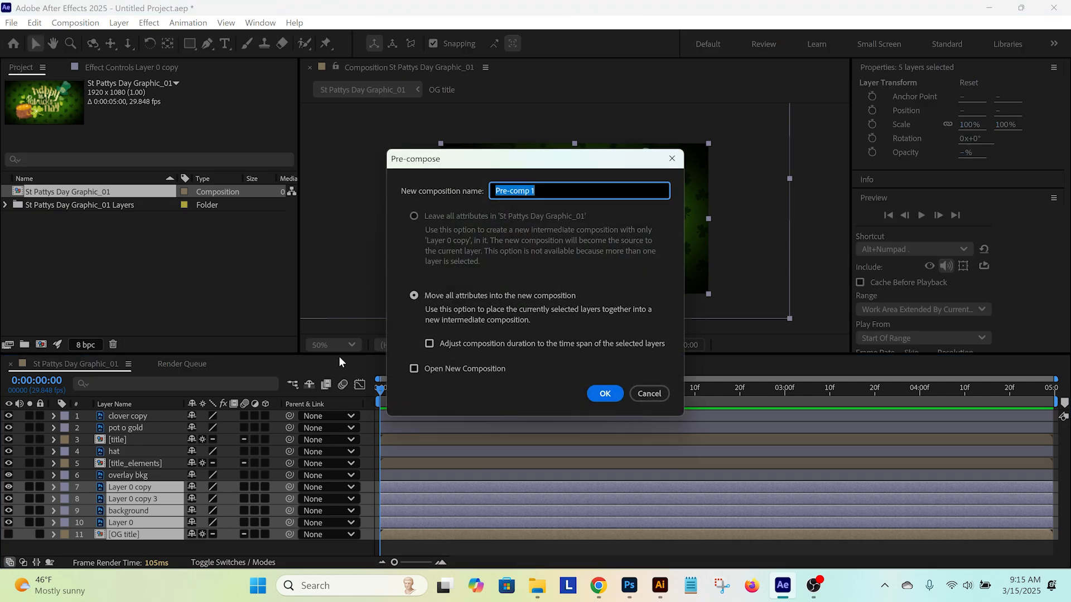
text(BKG)
key(Return)
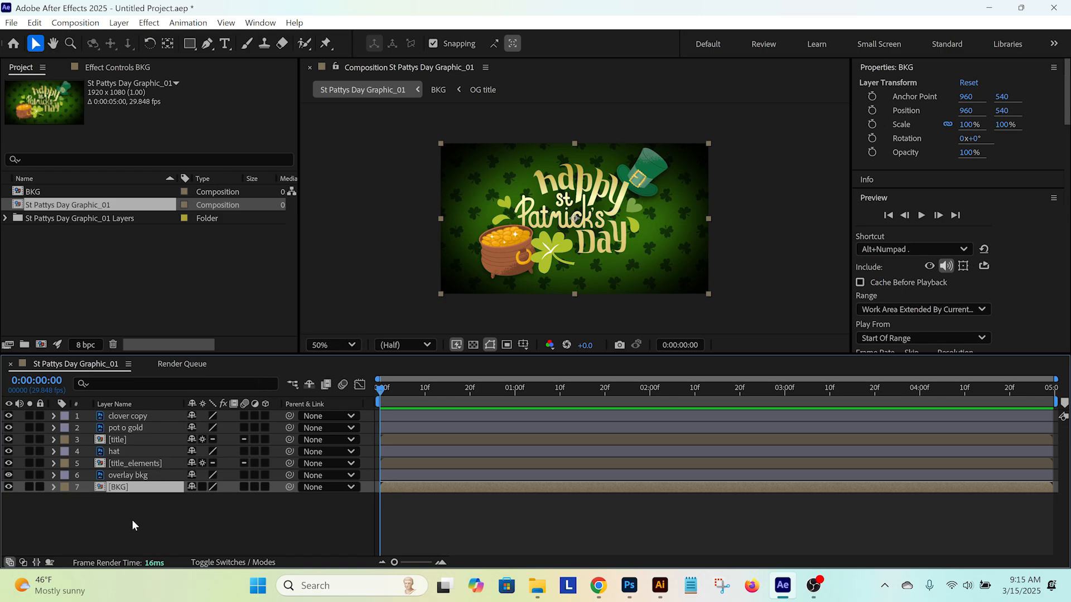
Step: Open the BKG pre-composition in its own timeline
click(132, 512)
click(118, 488)
double_click(142, 487)
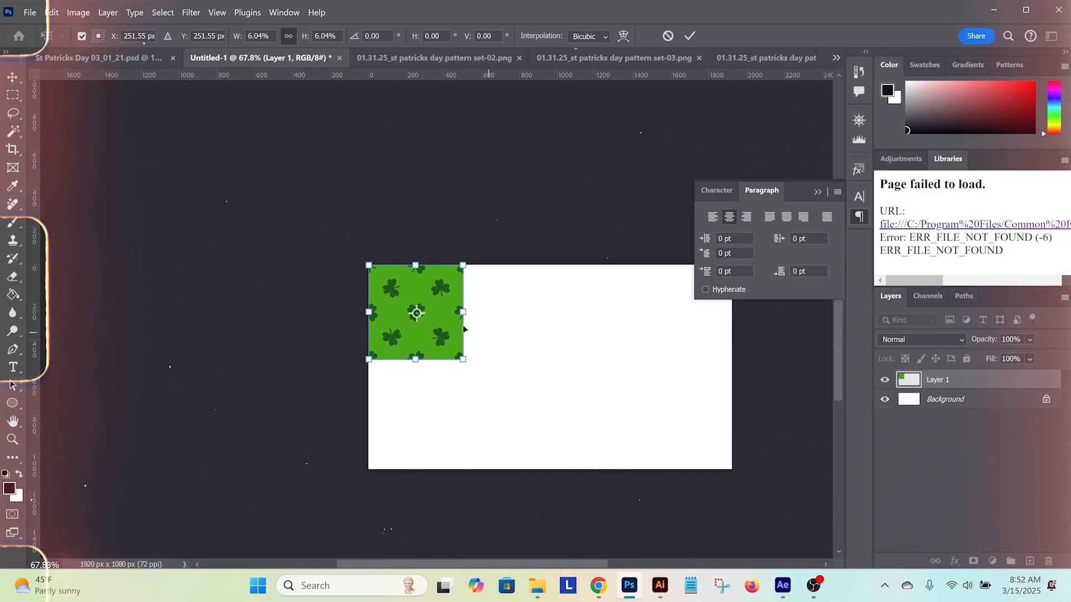
Step: In Photoshop, duplicate the scaled clover pattern tile directly beside the original and free-transform the tiled pattern groups
key(Return)
drag(406, 320, 500, 320)
shift+click(943, 399)
scroll(453, 278, up, 10)
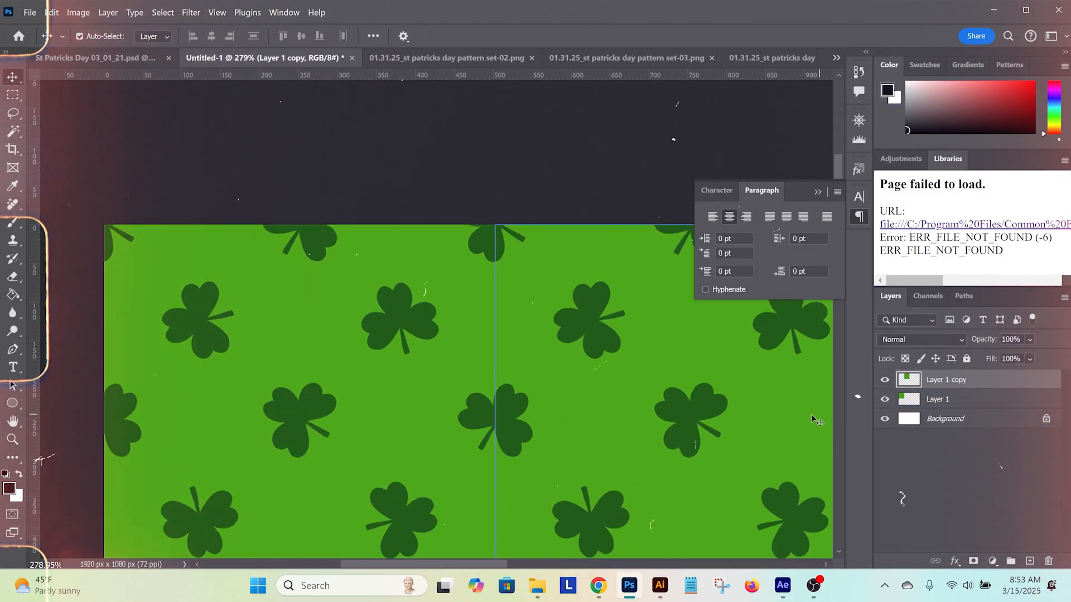
scroll(606, 491, down, 5)
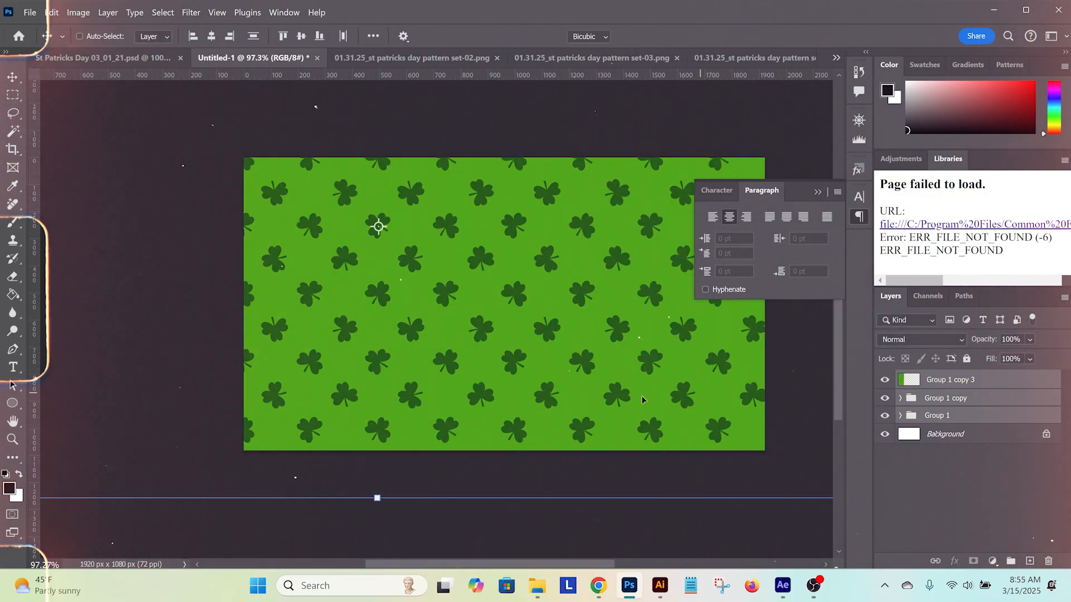
key(ctrl+t)
key(ctrl+0)
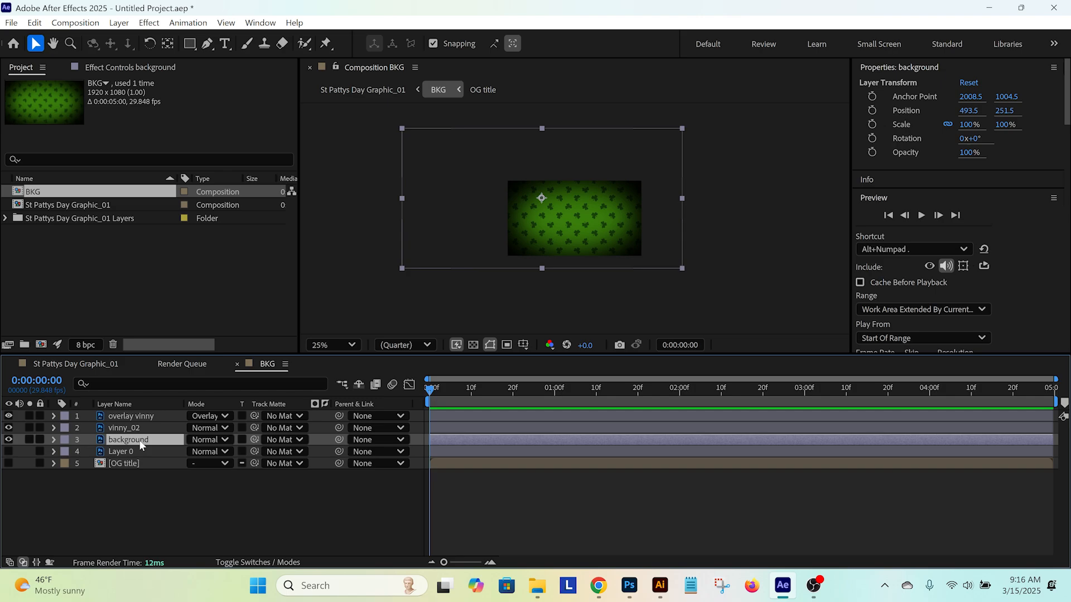
Step: In After Effects, keyframe the background layer's position at the start and at 1117.5, 551.5 on 0:00:04:28, and preview the motion
key(p)
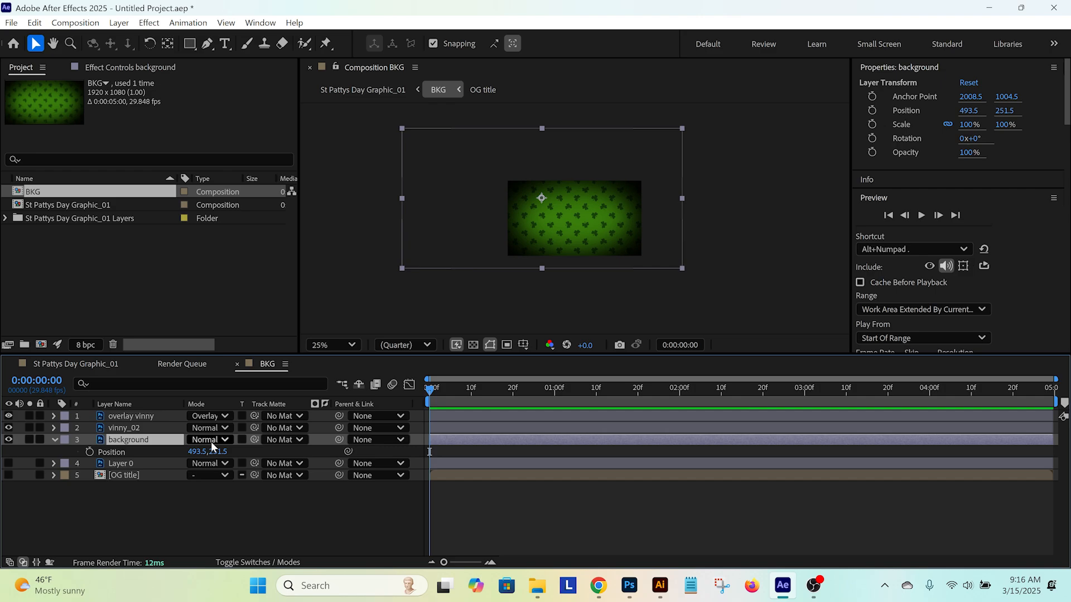
key(alt+shift+p)
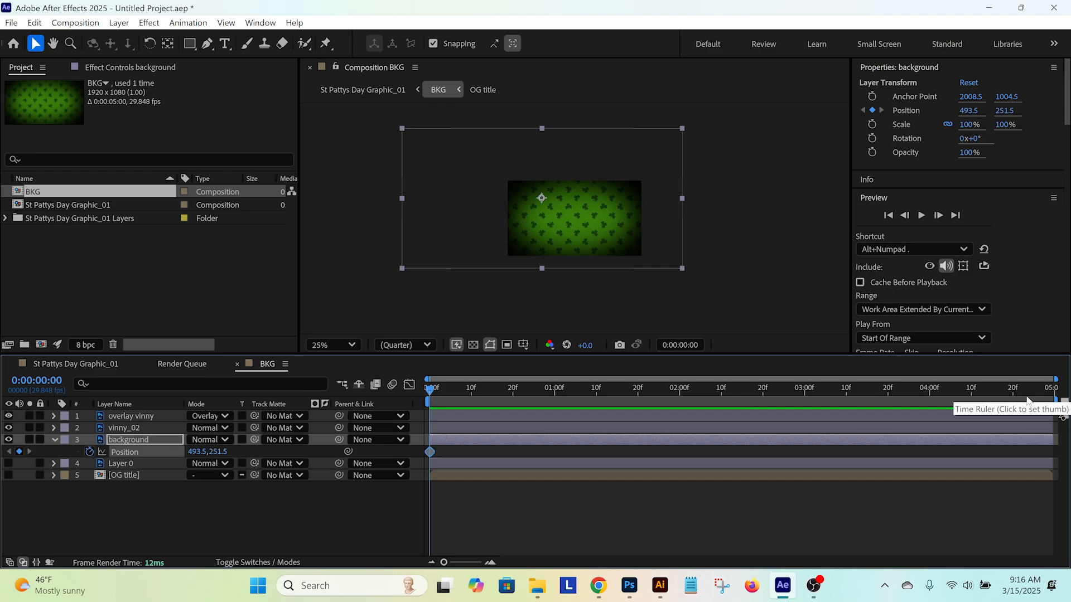
click(1052, 390)
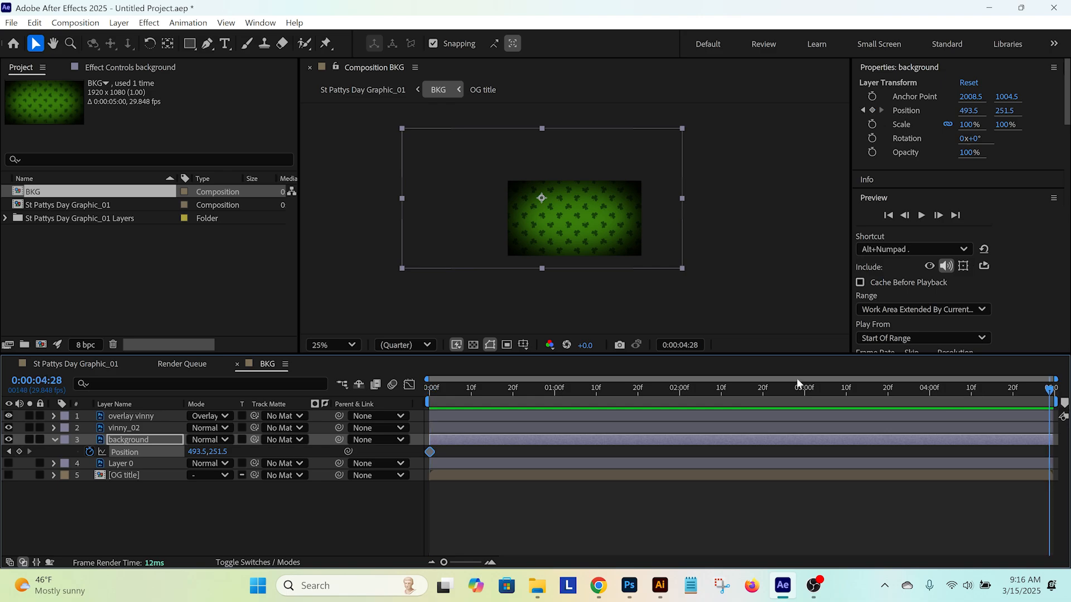
drag(584, 244, 627, 264)
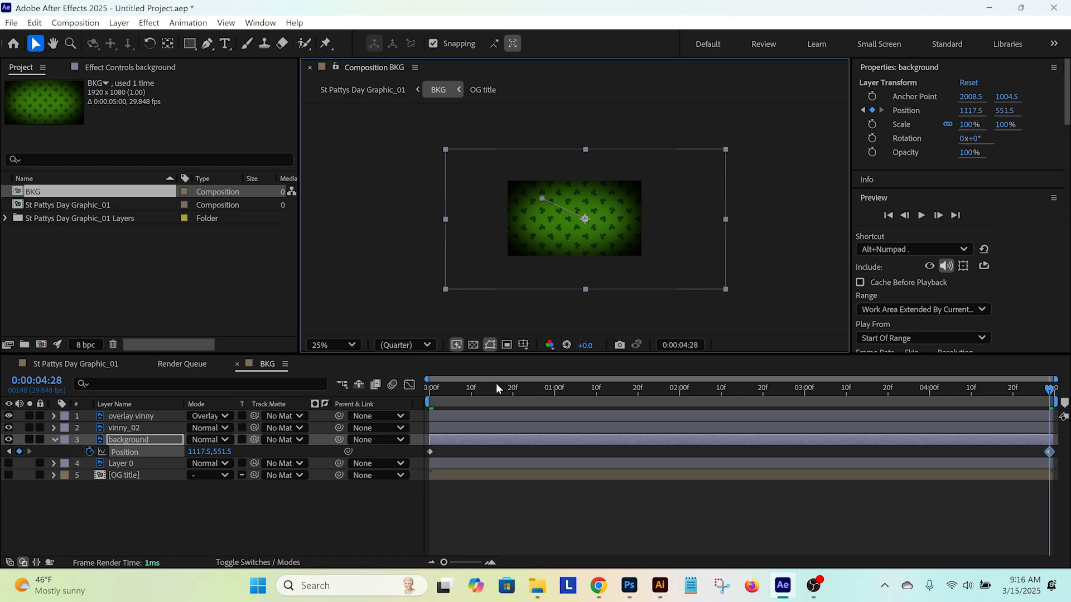
key(space)
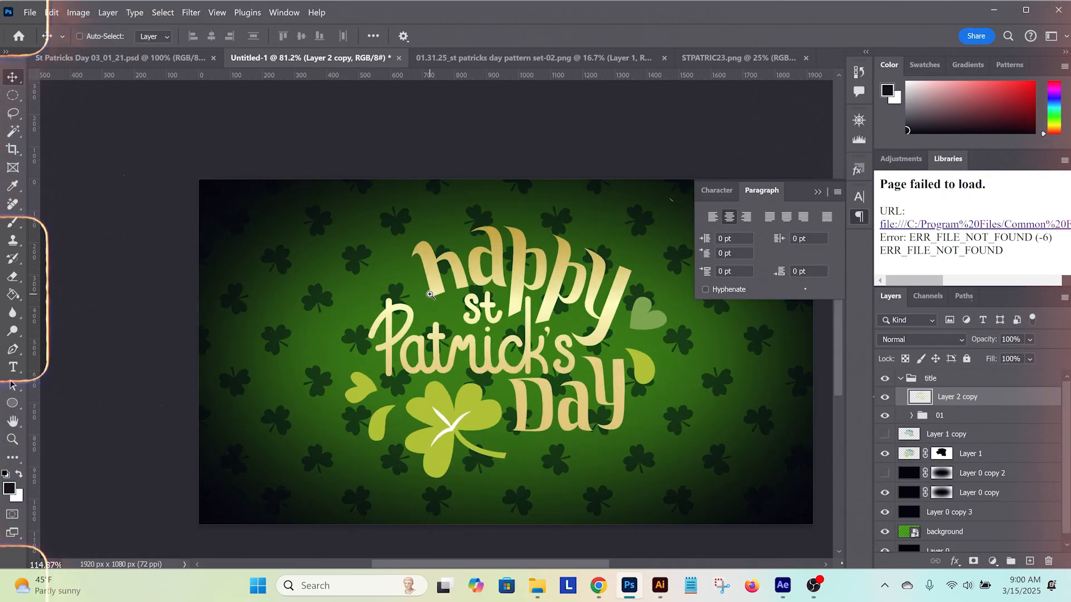
Step: In Photoshop, outline the word Patrick's with the Pen tool and separate it onto a layer named patricks
scroll(611, 379, up, 5)
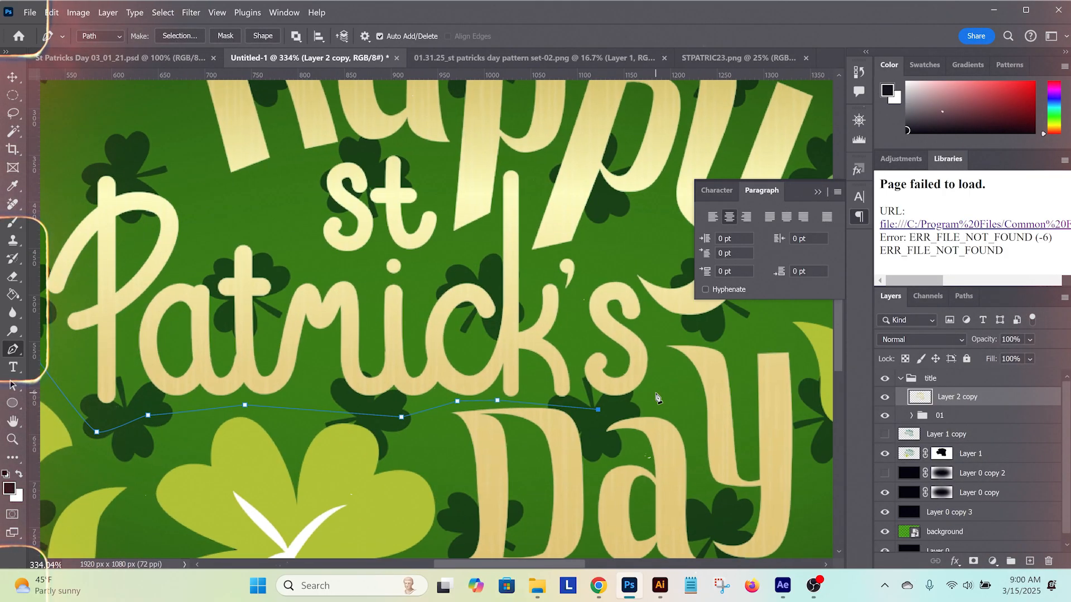
click(630, 399)
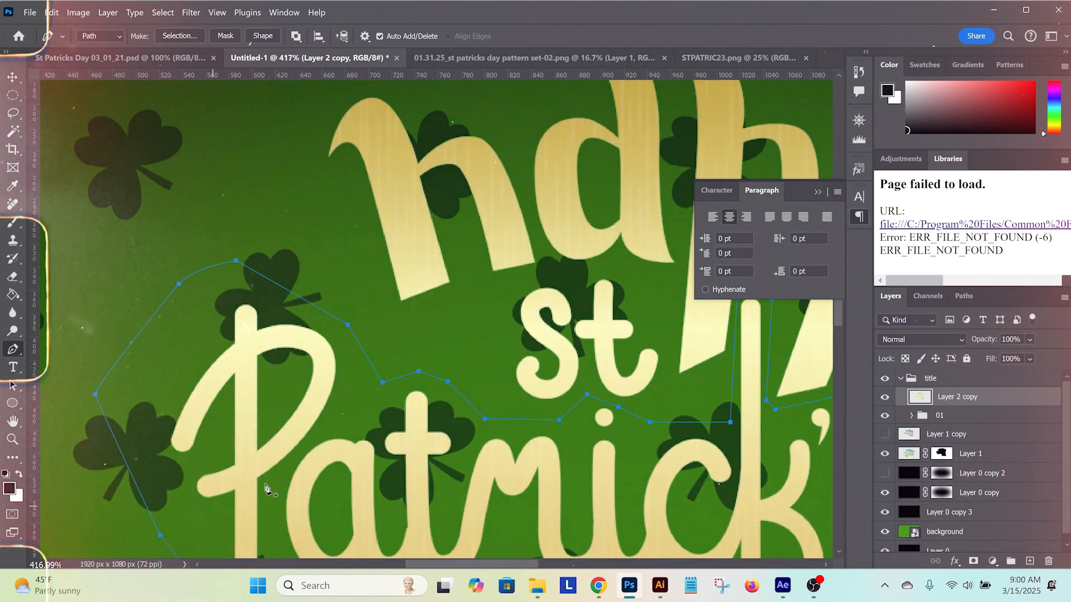
key(ctrl+Return)
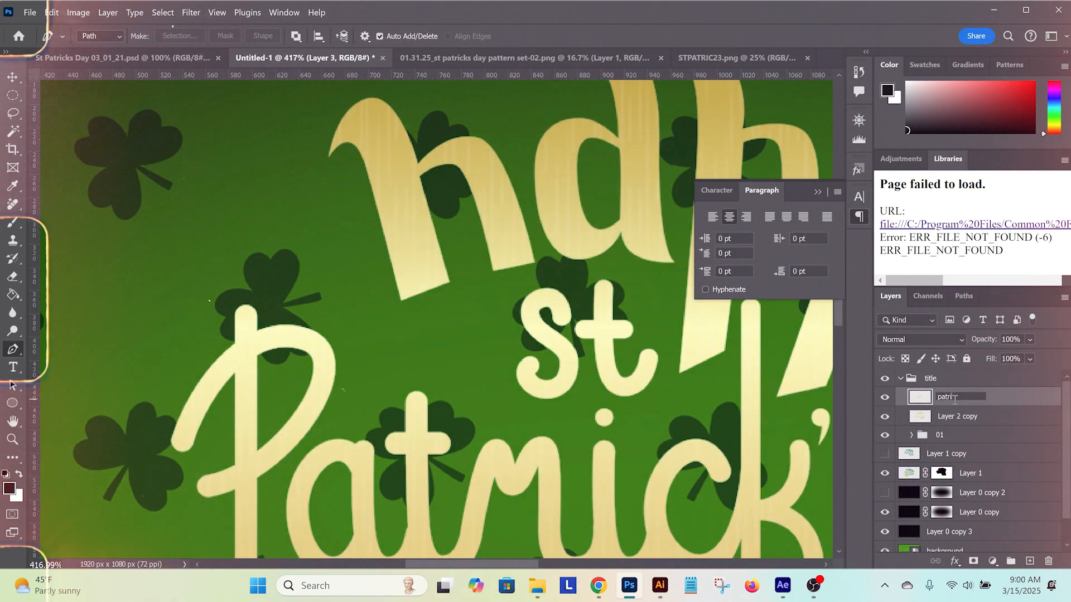
Step: Lasso the word st onto its own layer named st, and convert the path around Day into a selection
mouse_move(573, 418)
mouse_down()
mouse_move(498, 261)
mouse_move(563, 437)
mouse_up()
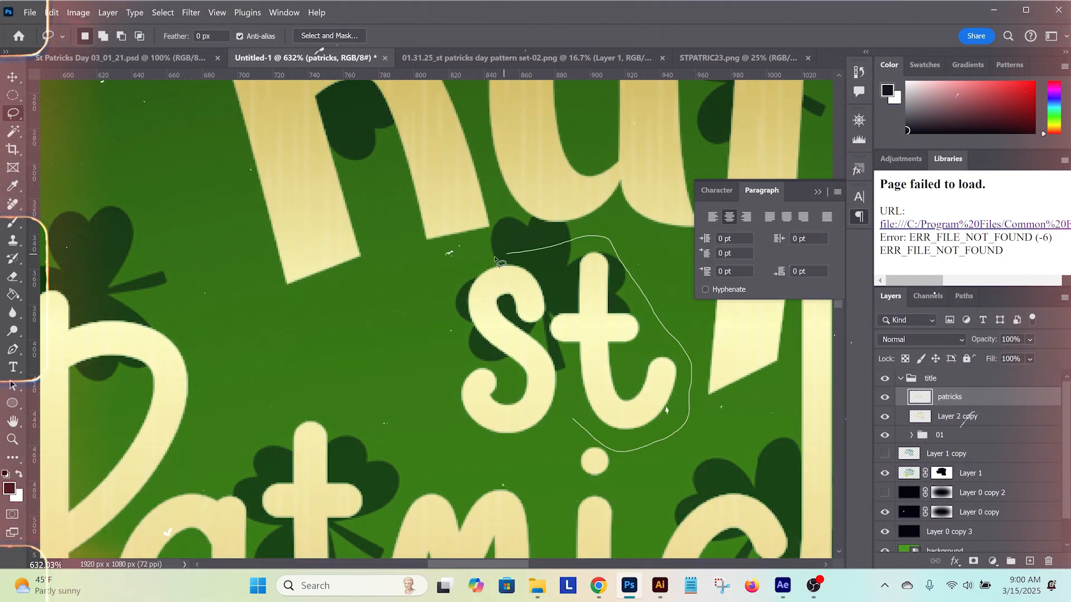
key(ctrl+j)
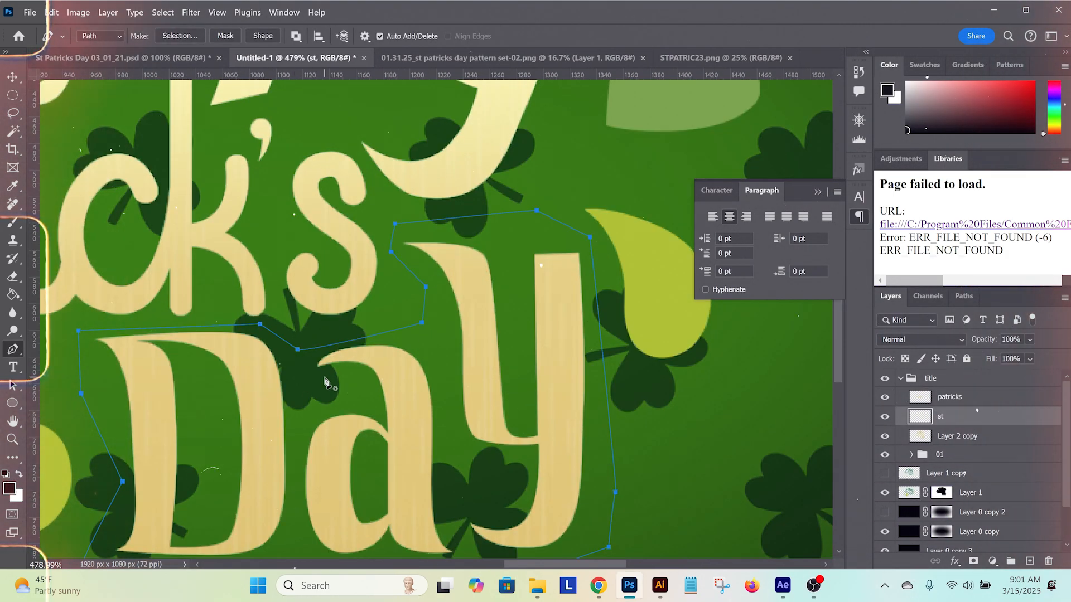
key(ctrl+Return)
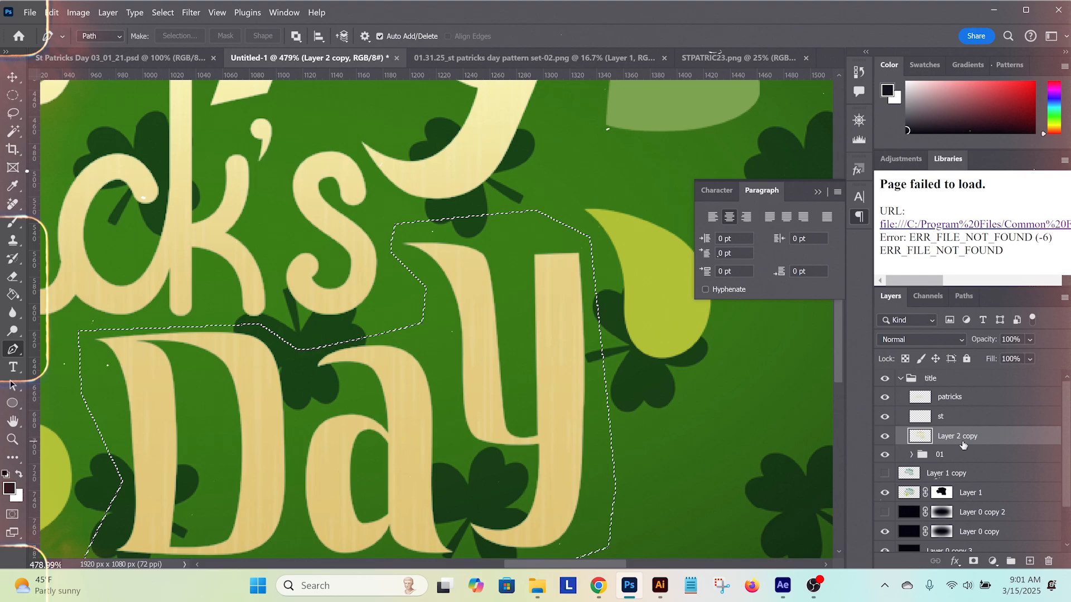
Step: Copy the selected word Day onto a layer named day and the path-outlined word happy onto a layer named happy
key(ctrl+j)
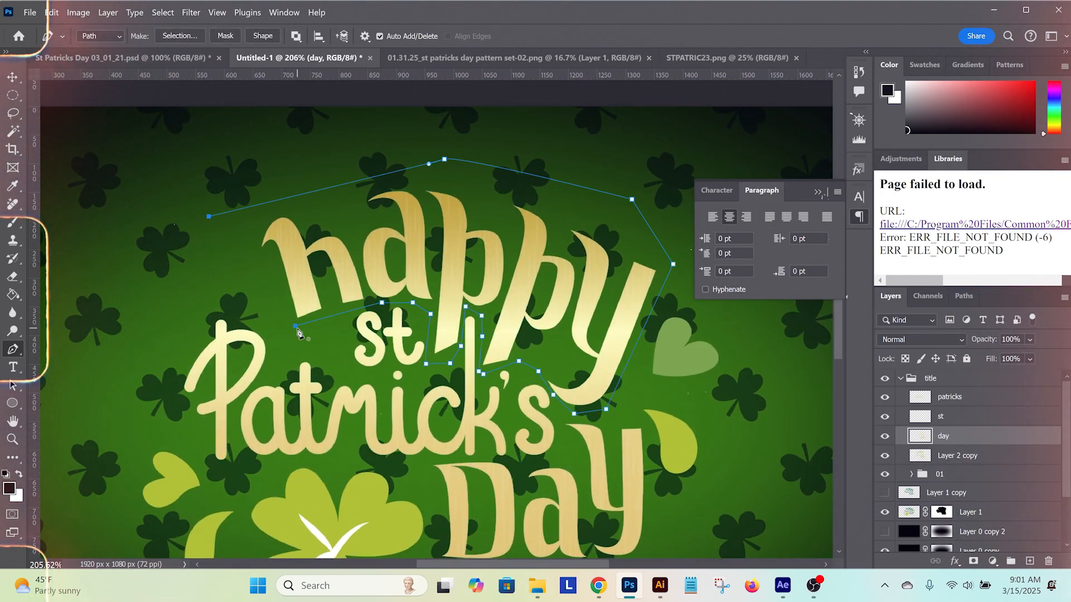
key(ctrl+Return)
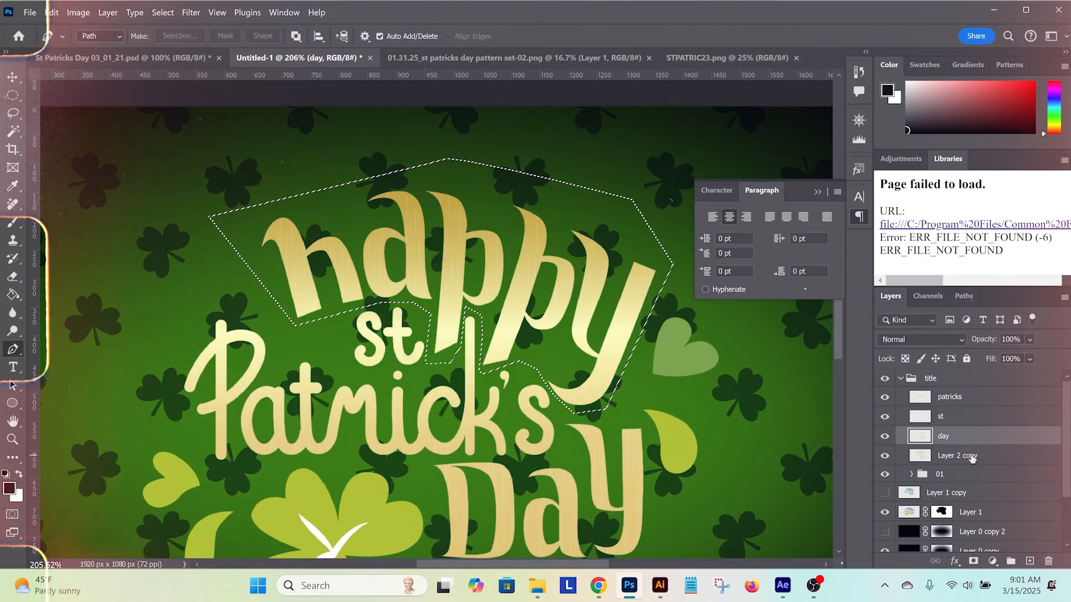
key(ctrl+j)
Step: Move the patricks layer below st in the title group and turn on visibility for the st, patricks and day layers
click(945, 396)
drag(946, 396, 948, 468)
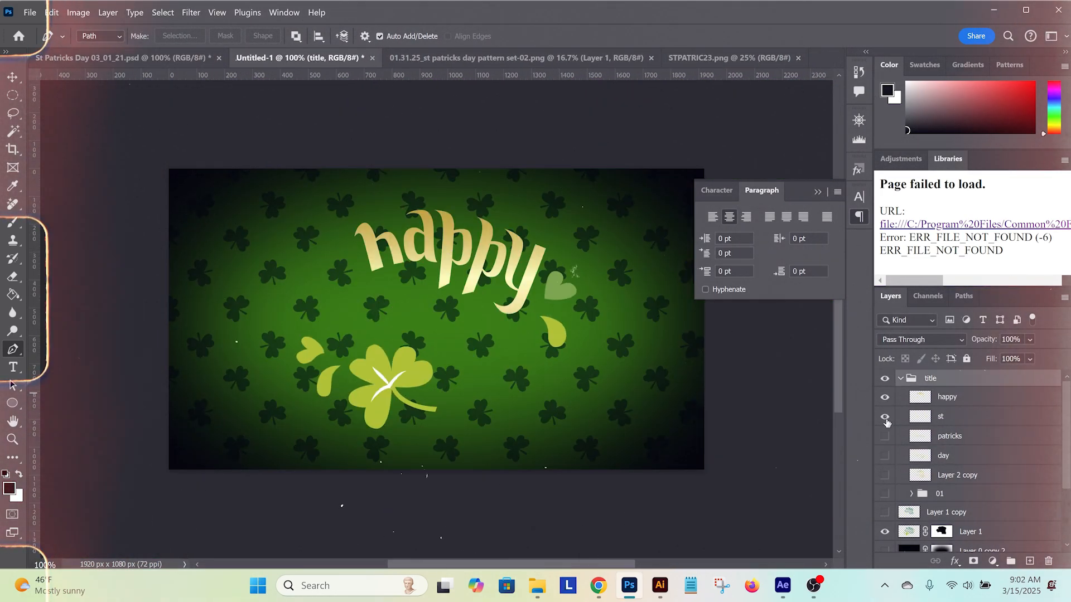
click(885, 417)
click(885, 436)
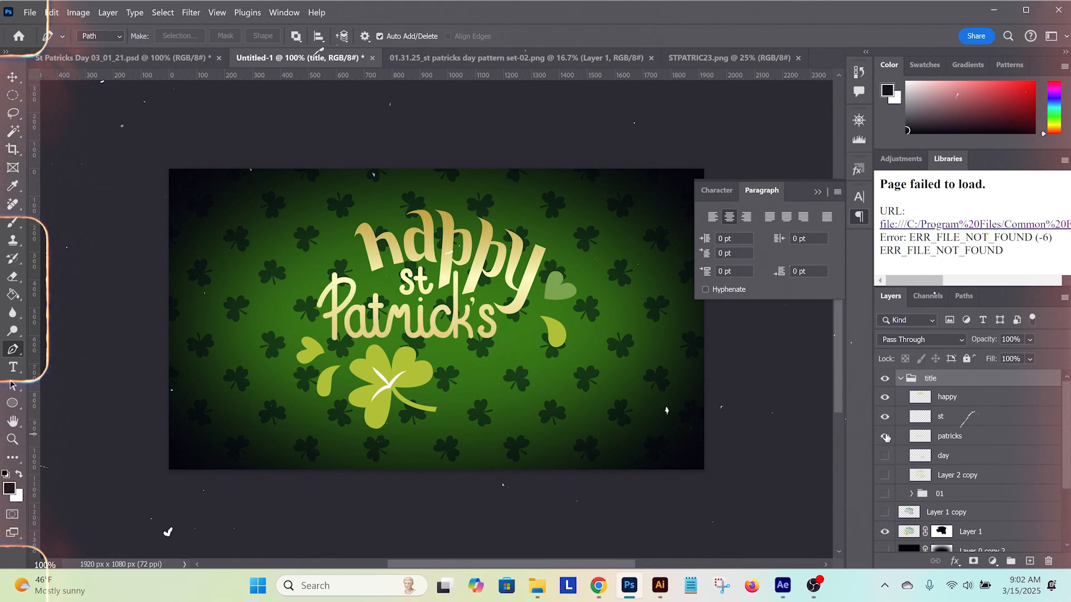
click(885, 456)
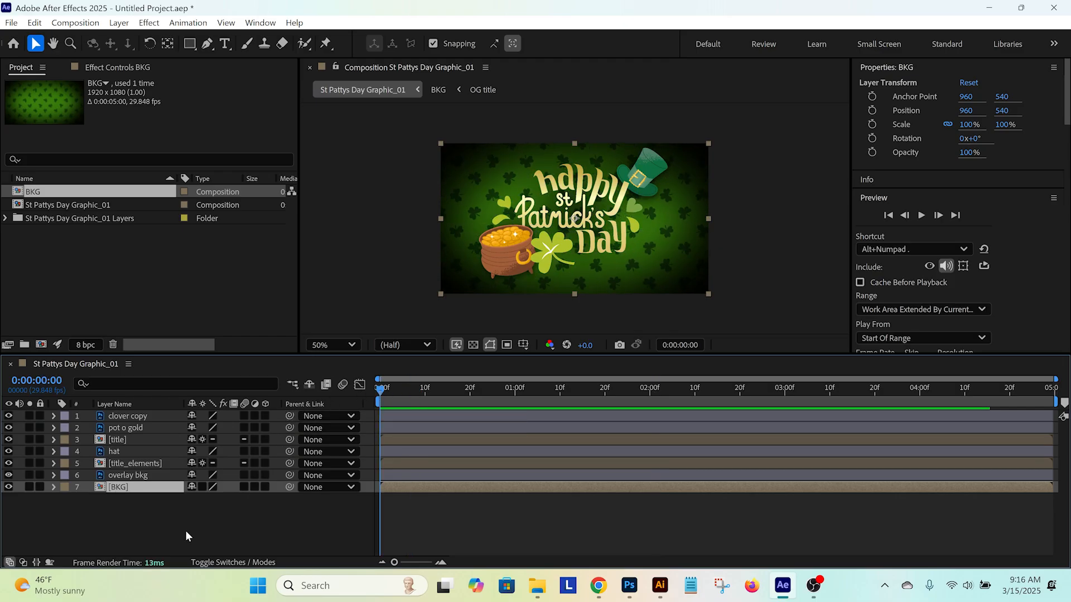
Step: In After Effects, open the title composition and add a Scale keyframe to the happy layer at 0:00:00:00
click(186, 536)
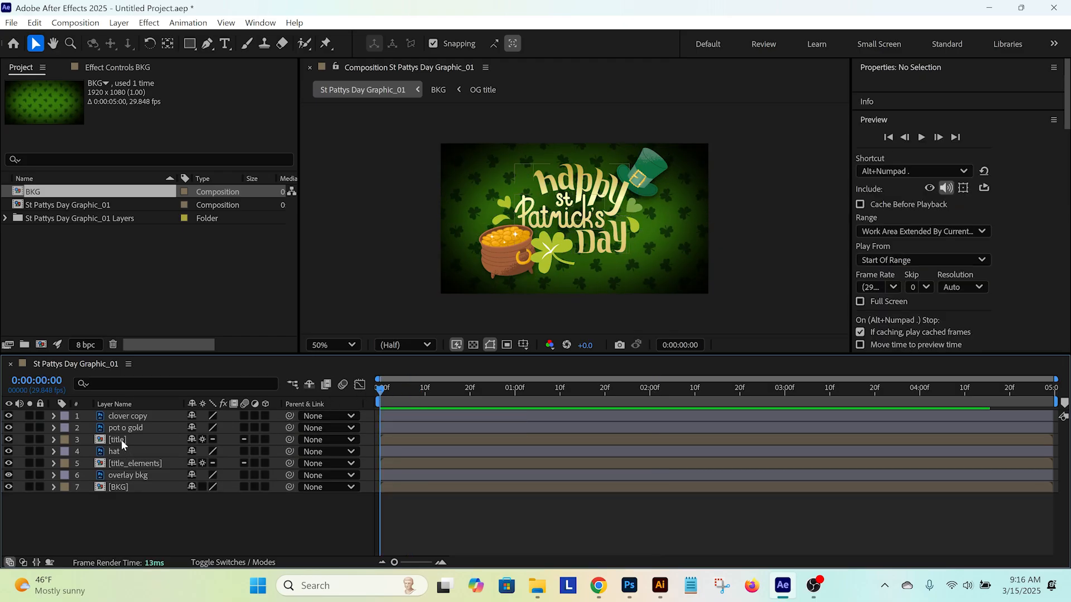
double_click(122, 439)
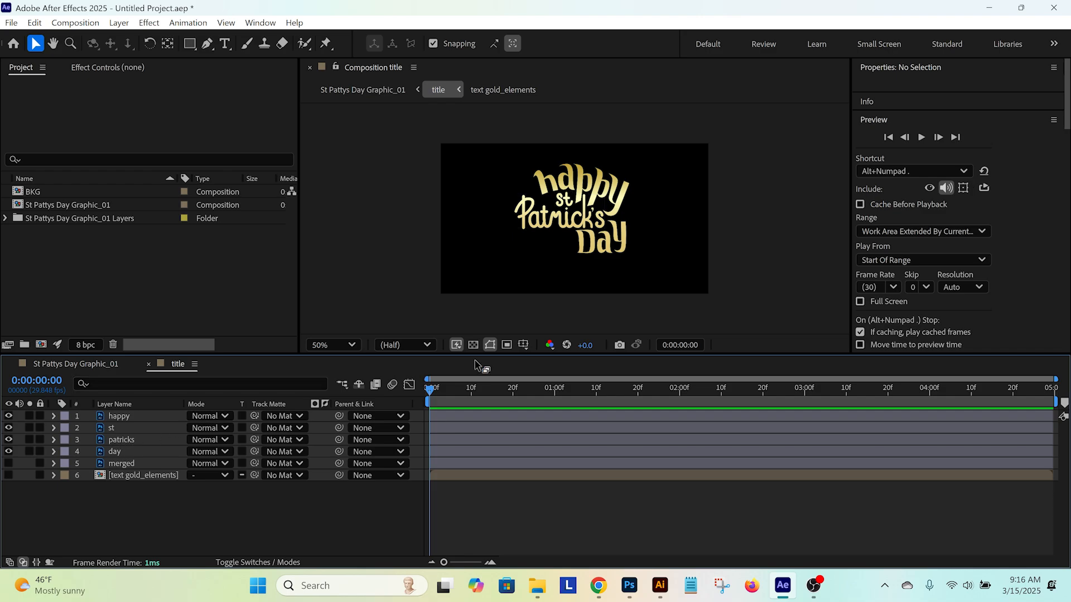
scroll(461, 302, up, 2)
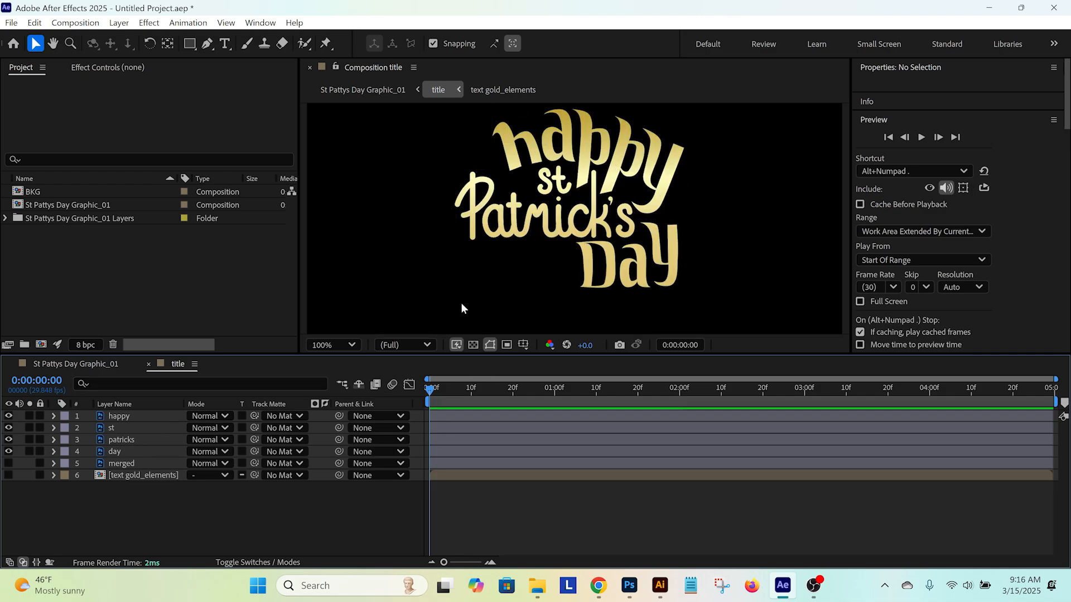
click(112, 417)
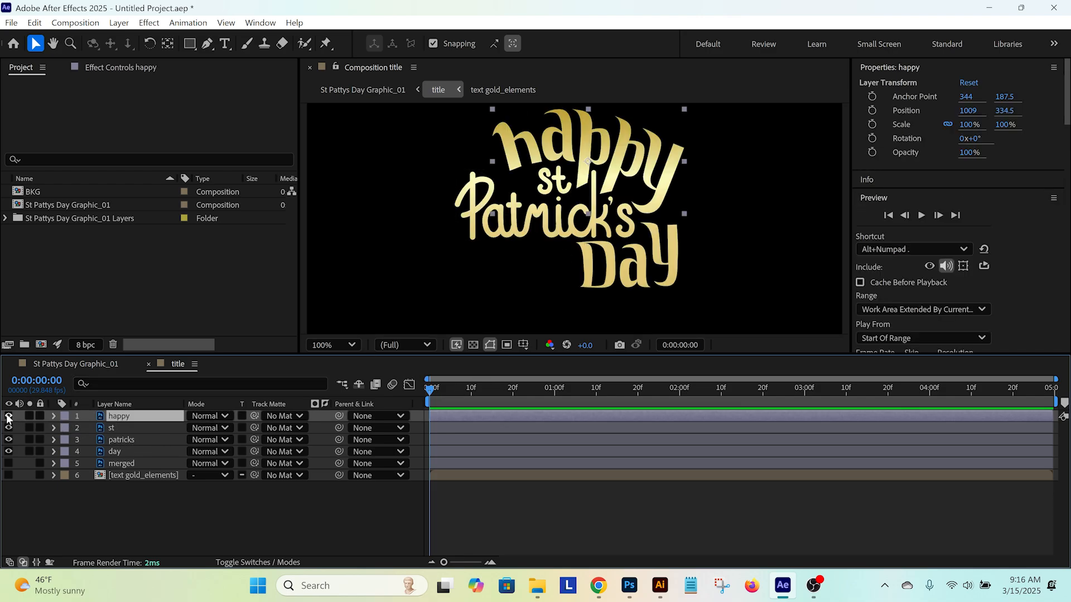
scroll(627, 180, up, 2)
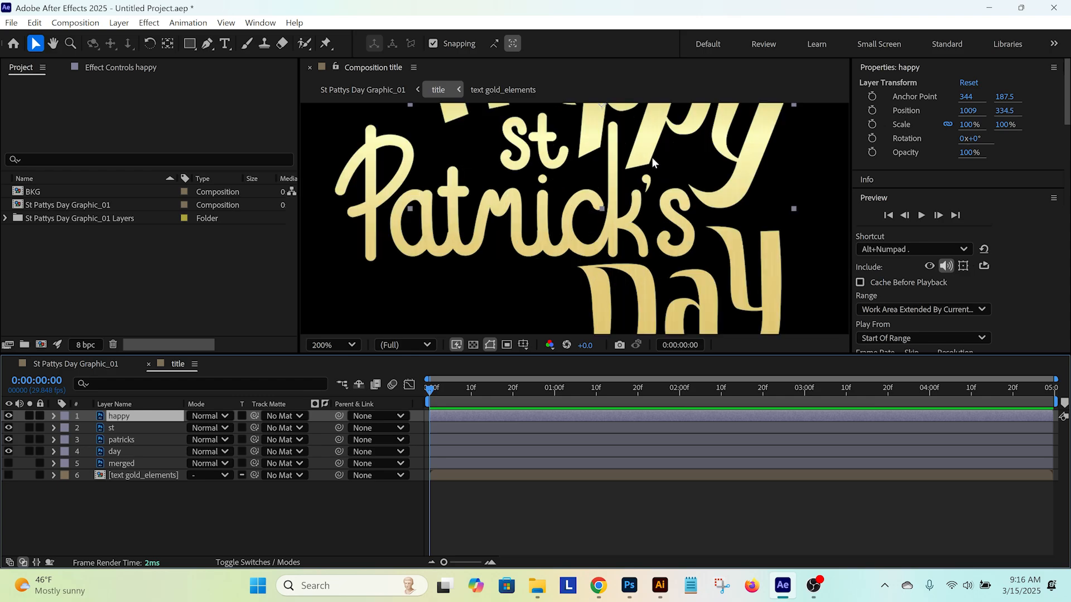
drag(671, 138, 621, 246)
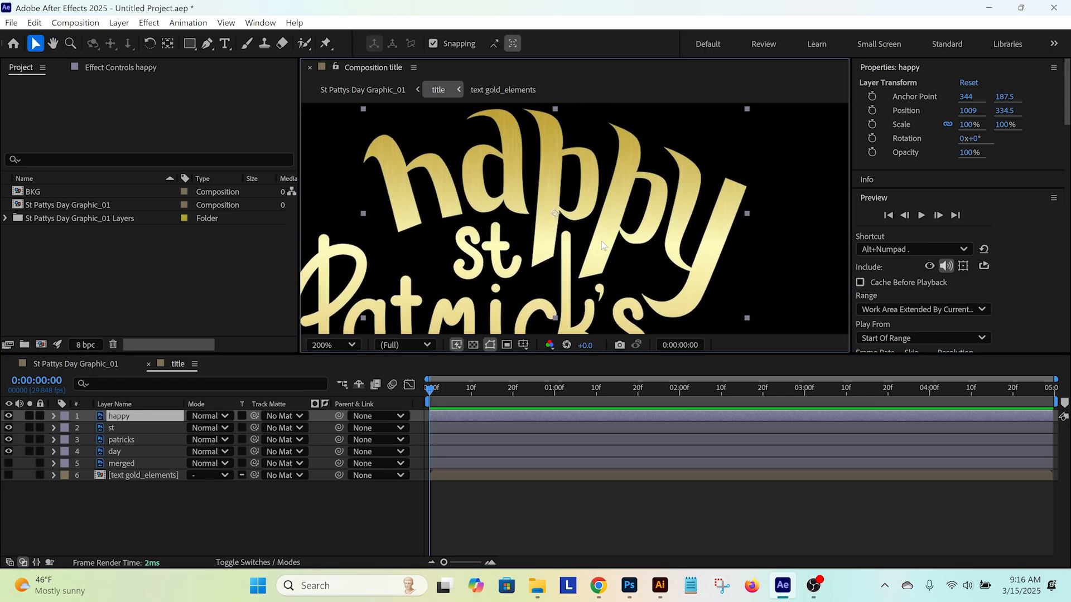
key(s)
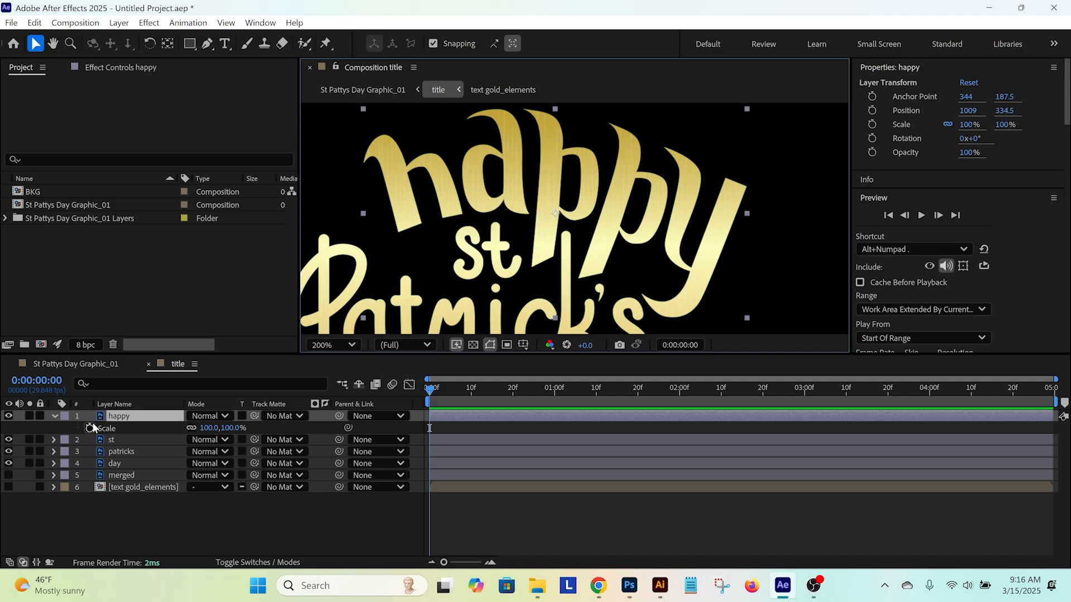
click(88, 428)
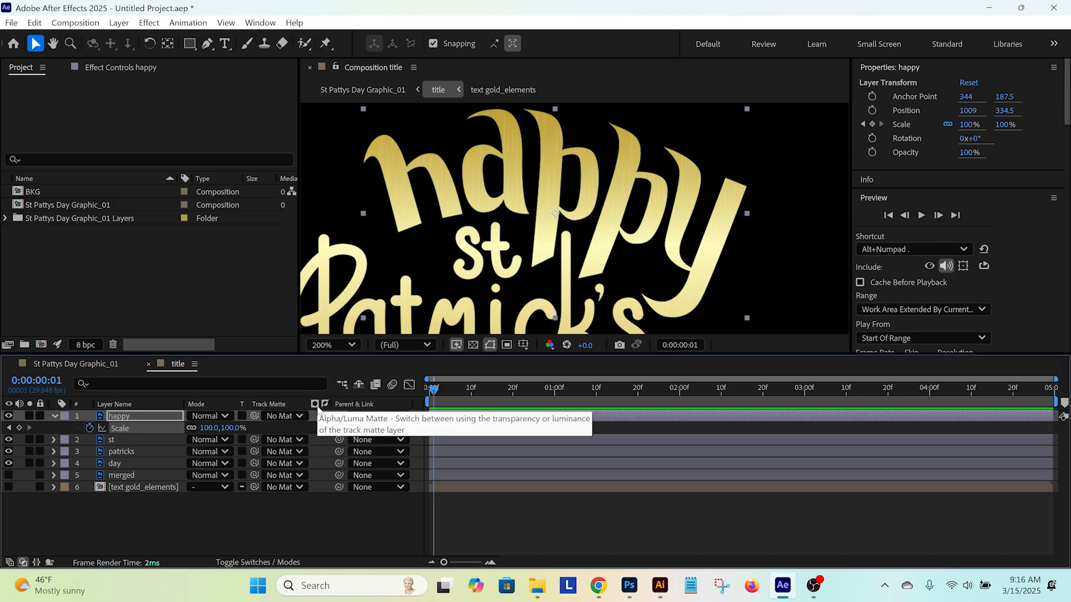
Step: Keyframe the happy layer's scale at 110% on 0:00:00:07
key(Page_Down)
key(Page_Down)
key(Page_Down)
key(Page_Down)
key(Page_Down)
key(Page_Down)
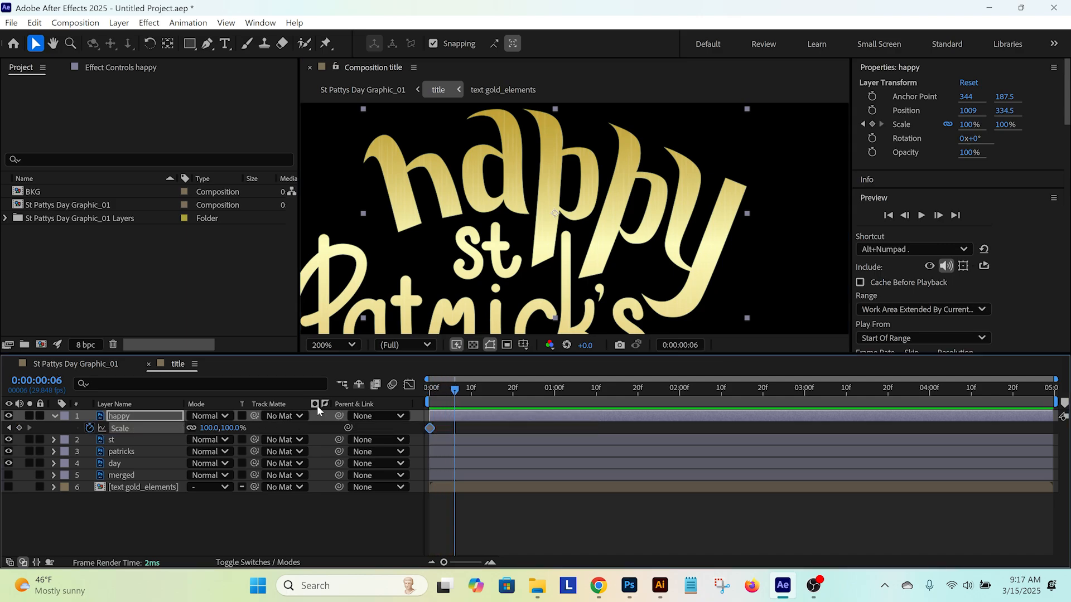
key(Page_Down)
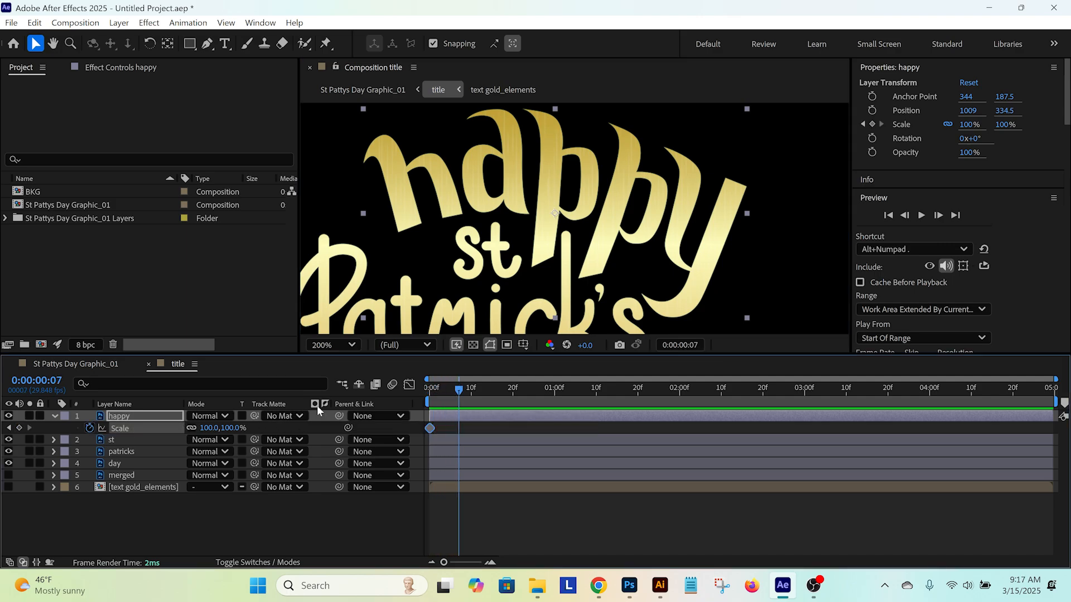
click(231, 428)
text(110)
key(Return)
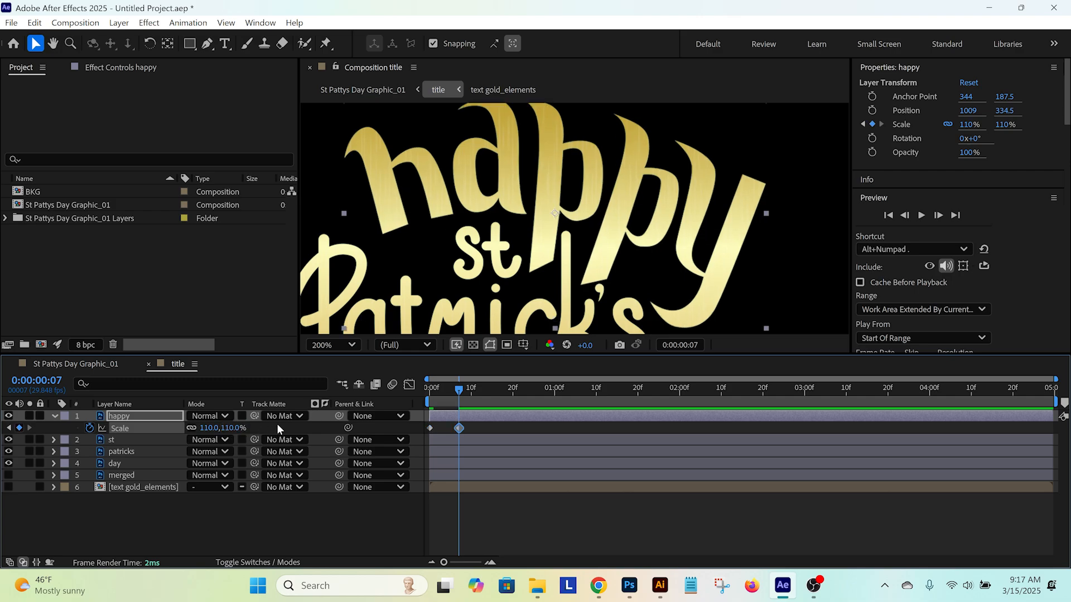
Step: Add a scale keyframe of 100% to the happy layer at 0:00:00:10
key(Page_Down)
key(Page_Down)
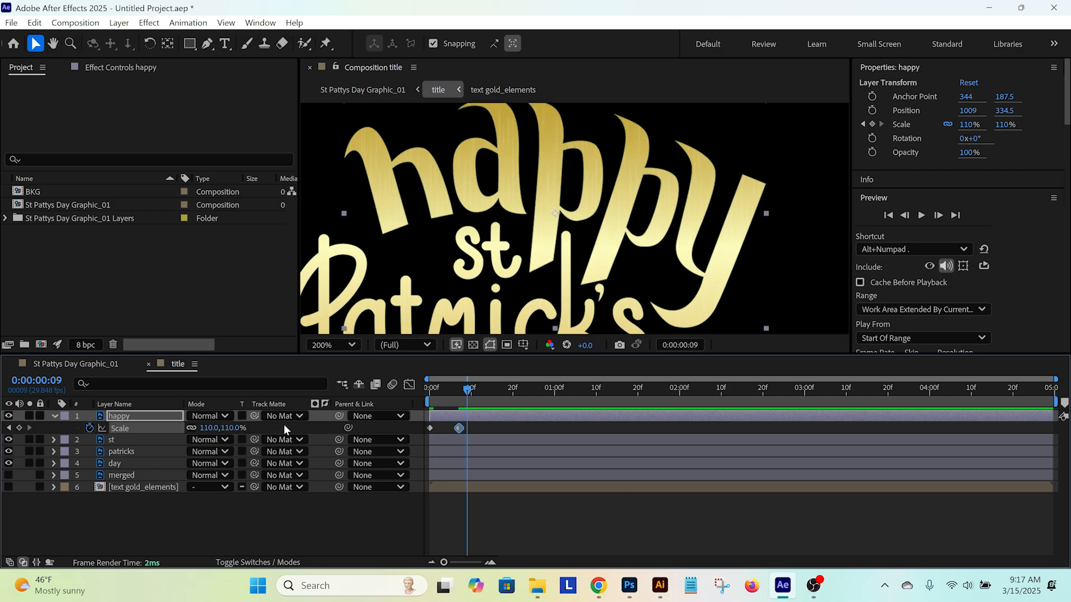
key(Page_Down)
click(234, 428)
text(100)
key(Return)
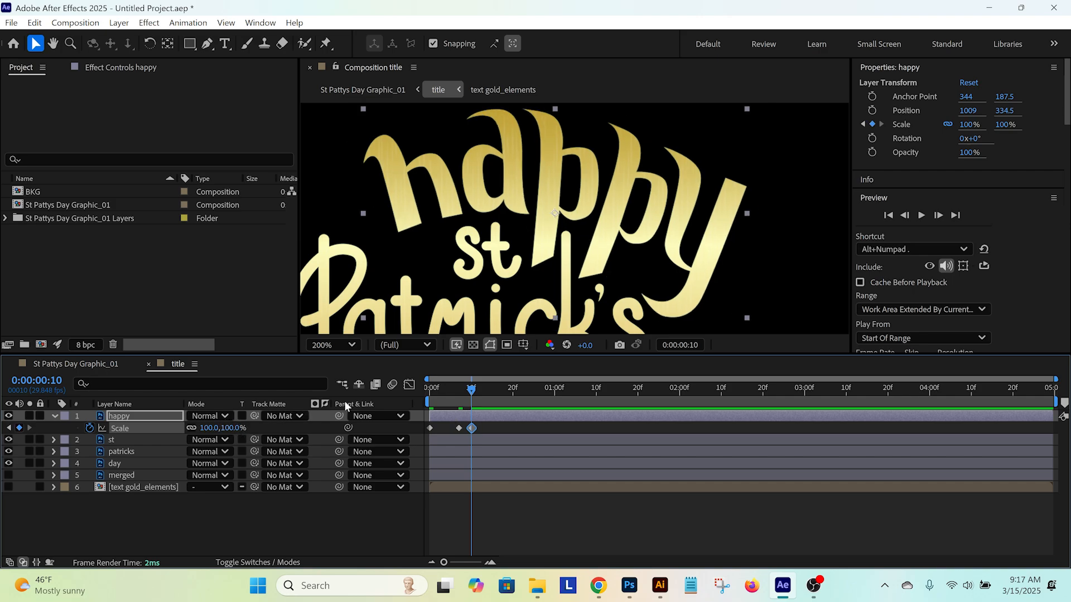
Step: Set the happy layer's first scale keyframe at 0:00:00:00 to 0% and preview the pop-in
drag(444, 386, 427, 387)
click(233, 428)
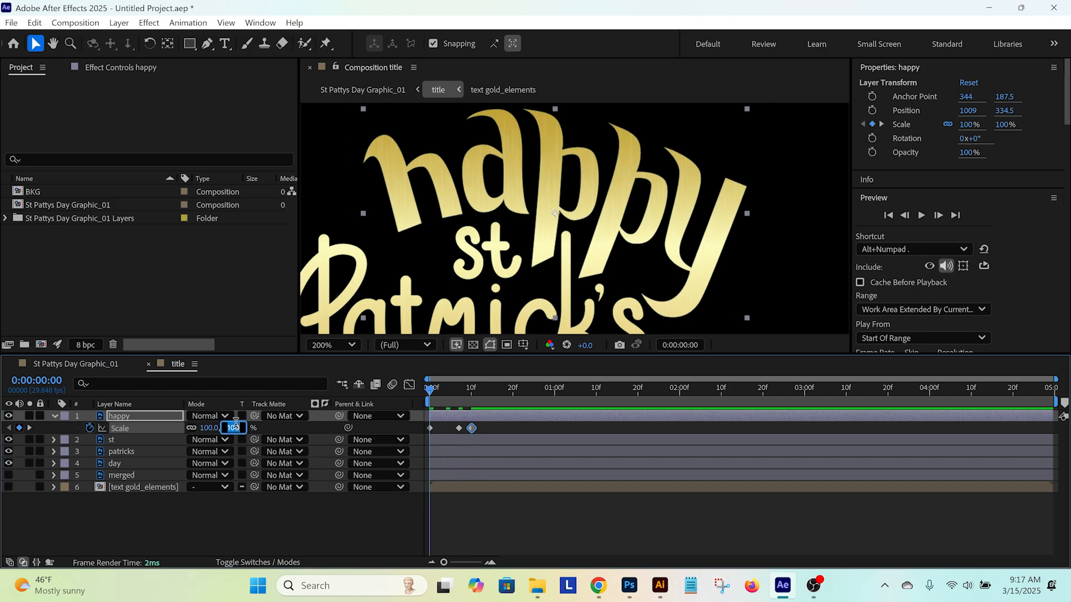
text(0)
key(Return)
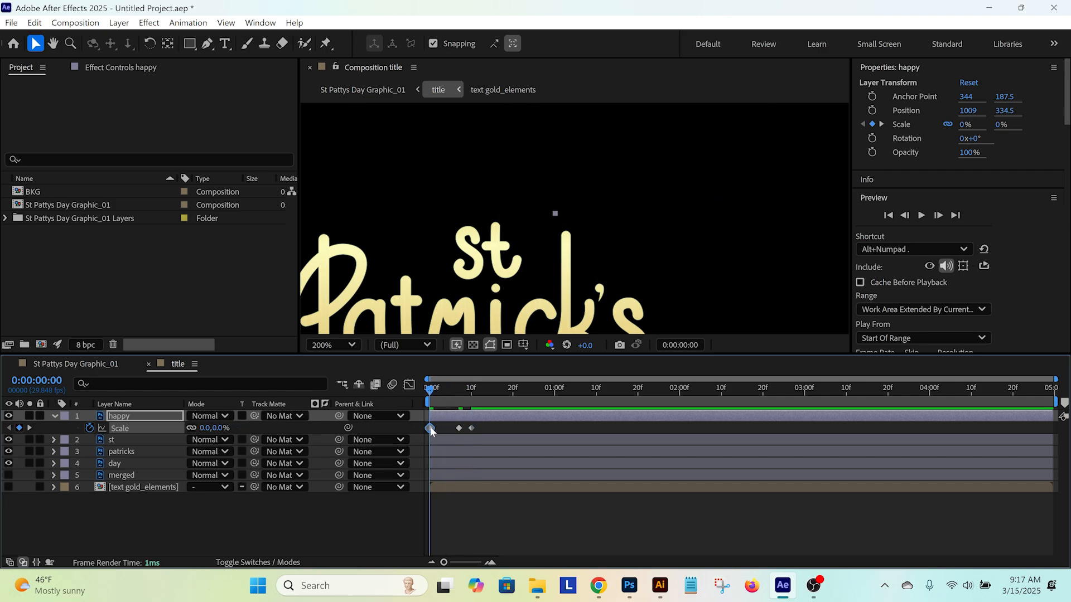
scroll(572, 213, down, 2)
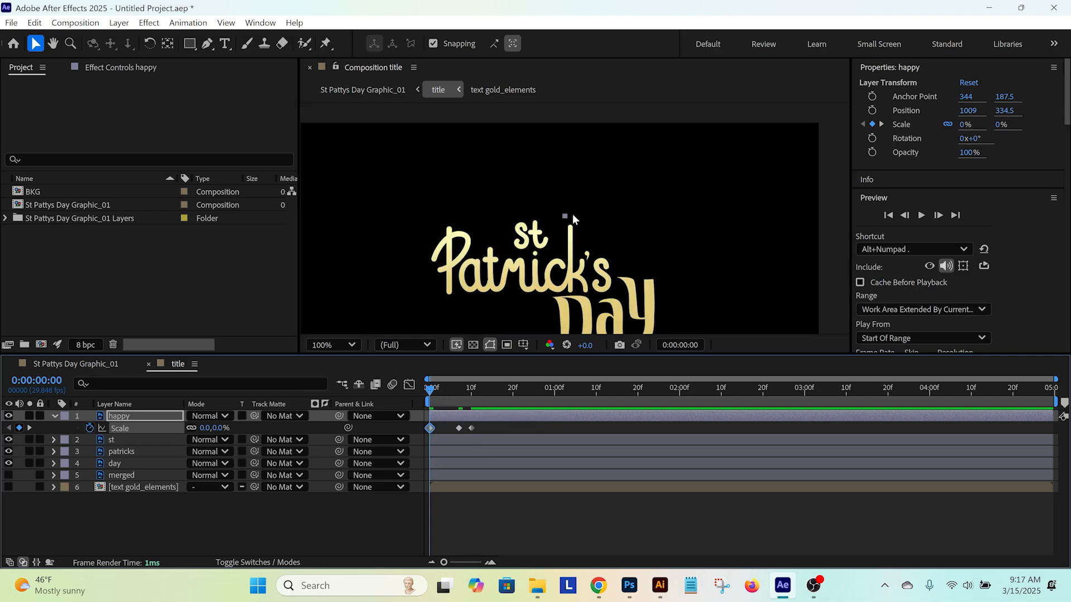
key(space)
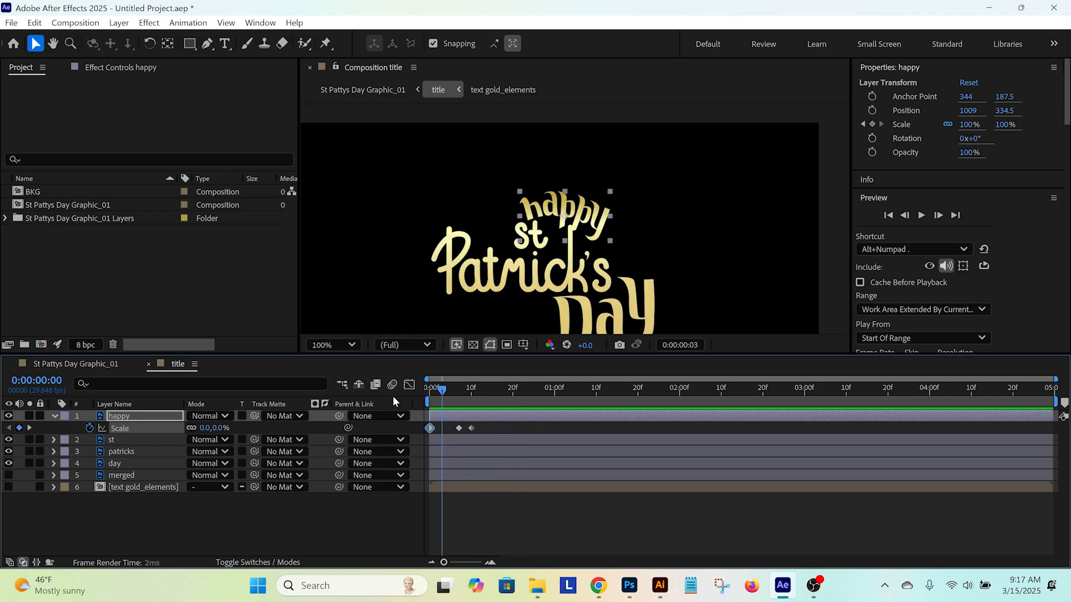
key(space)
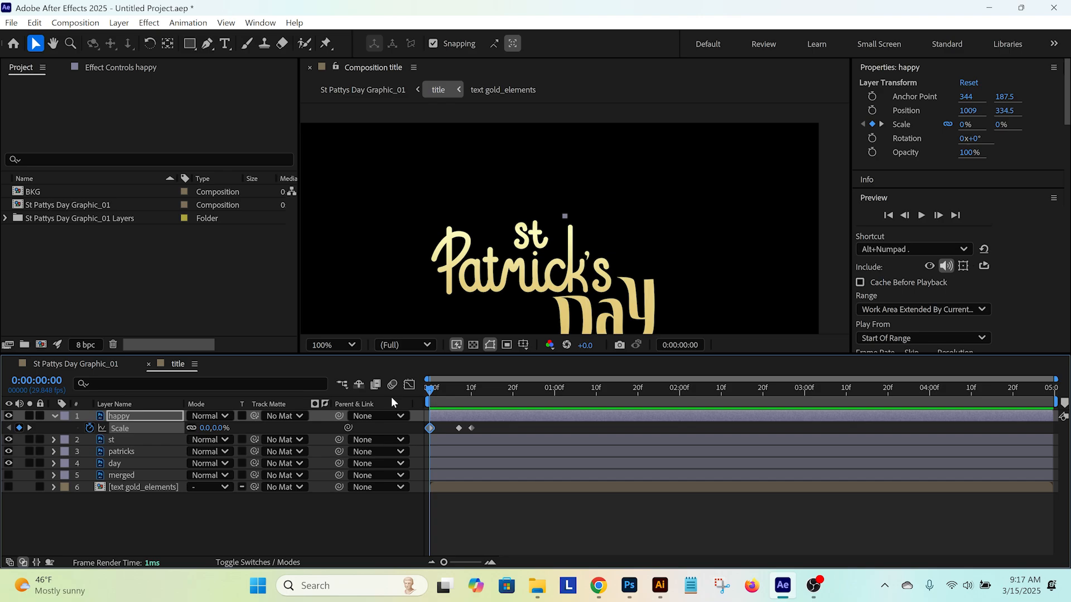
Step: Shift the happy layer's last two scale keyframes two frames earlier, starting at 0:00:00:05, and preview the animation
key(Page_Down)
key(Page_Down)
key(Page_Down)
key(Page_Down)
key(Page_Down)
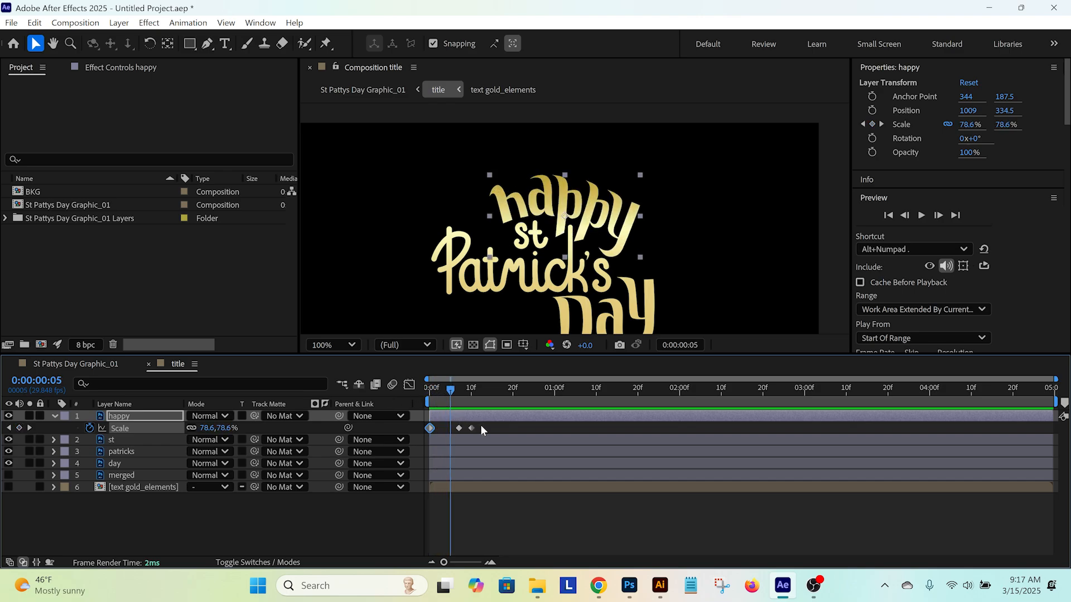
drag(481, 424, 451, 431)
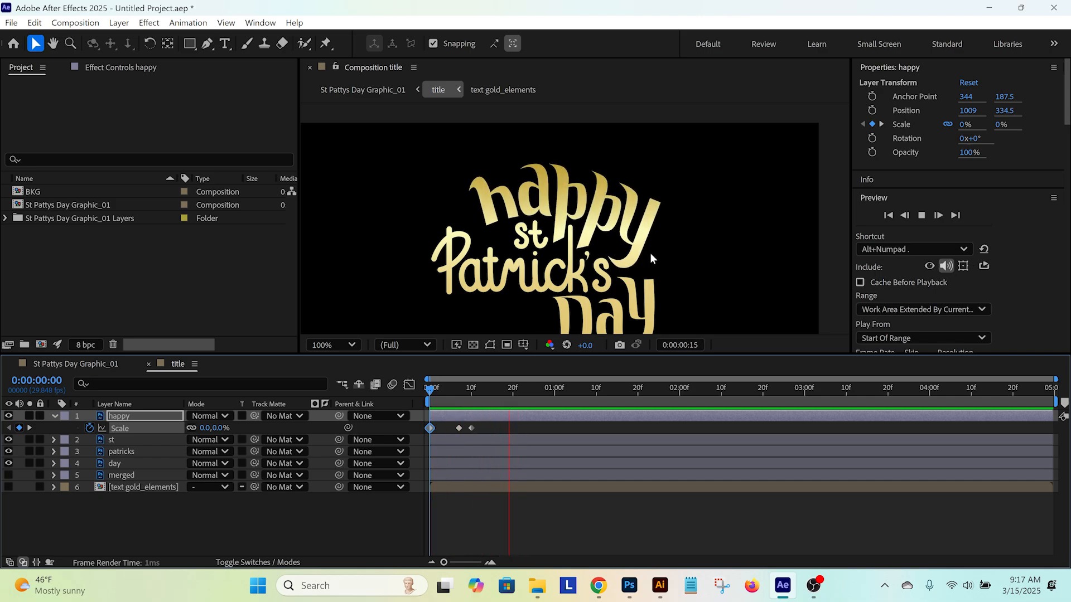
key(space)
key(space)
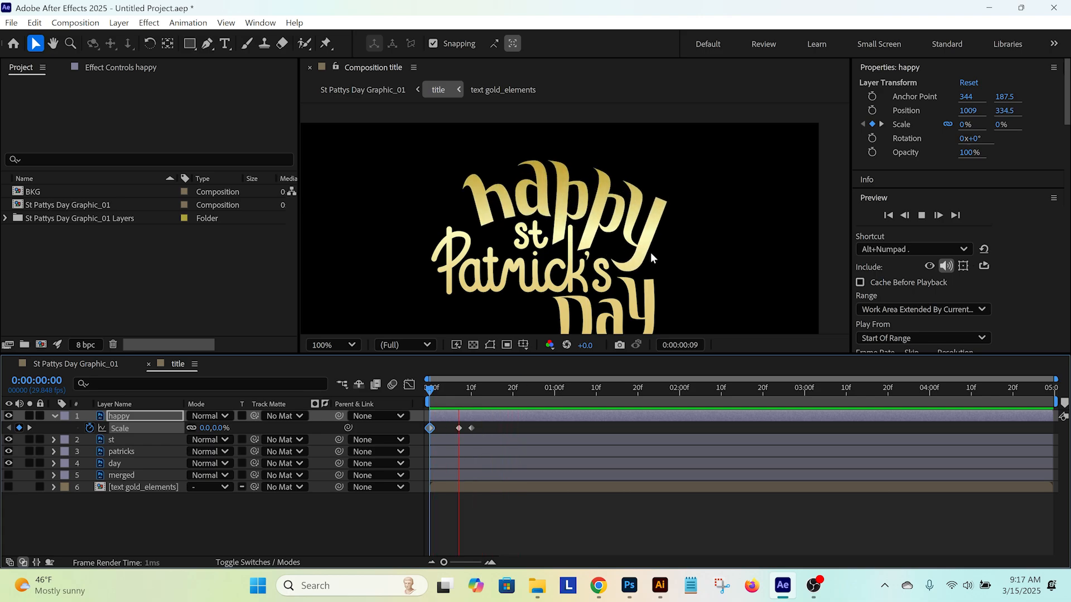
key(space)
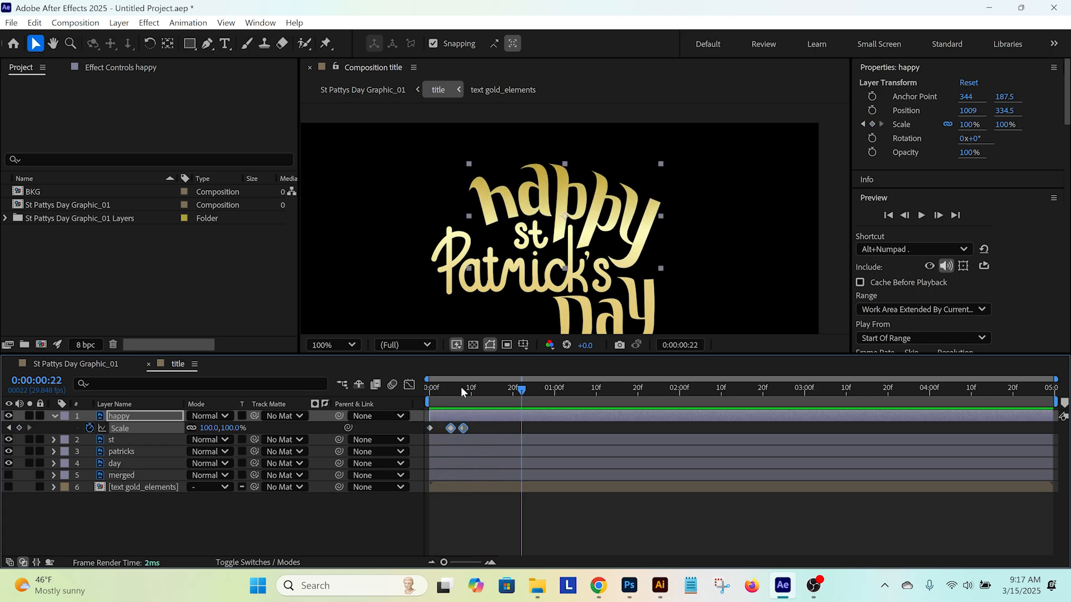
Step: Apply Easy Ease Out to the happy layer's first scale keyframe and Easy Ease In to its last, and preview the motion
right_click(429, 428)
mouse_move(580, 419)
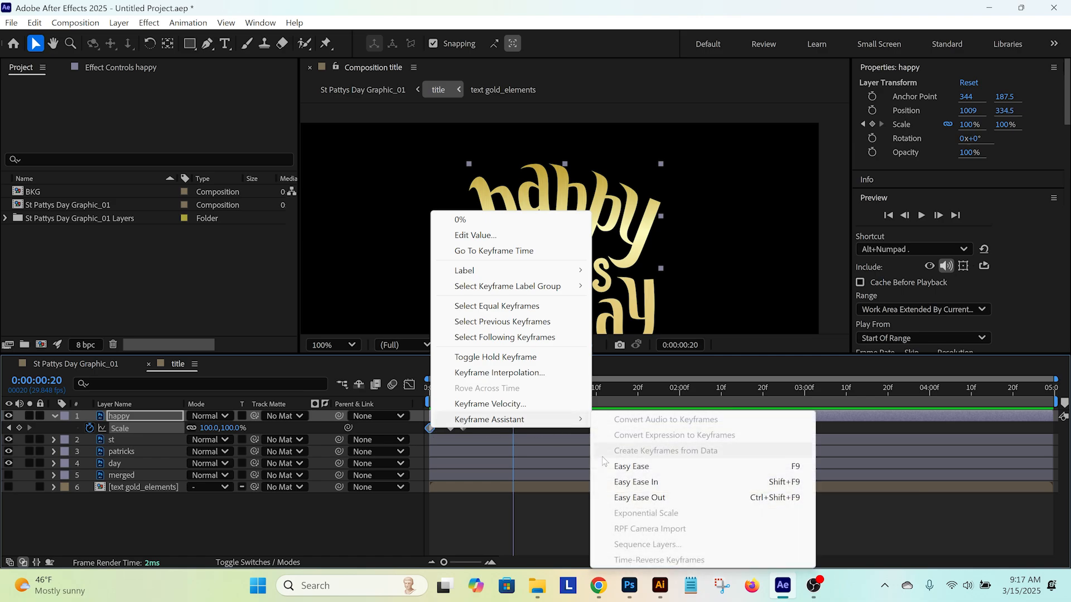
click(619, 498)
right_click(463, 428)
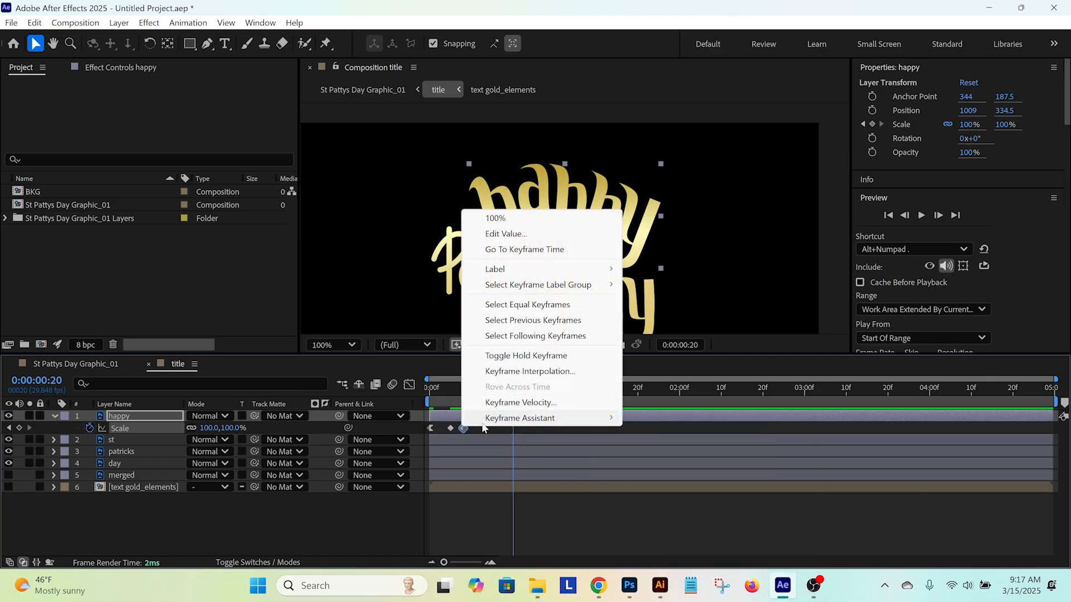
mouse_move(583, 420)
click(636, 481)
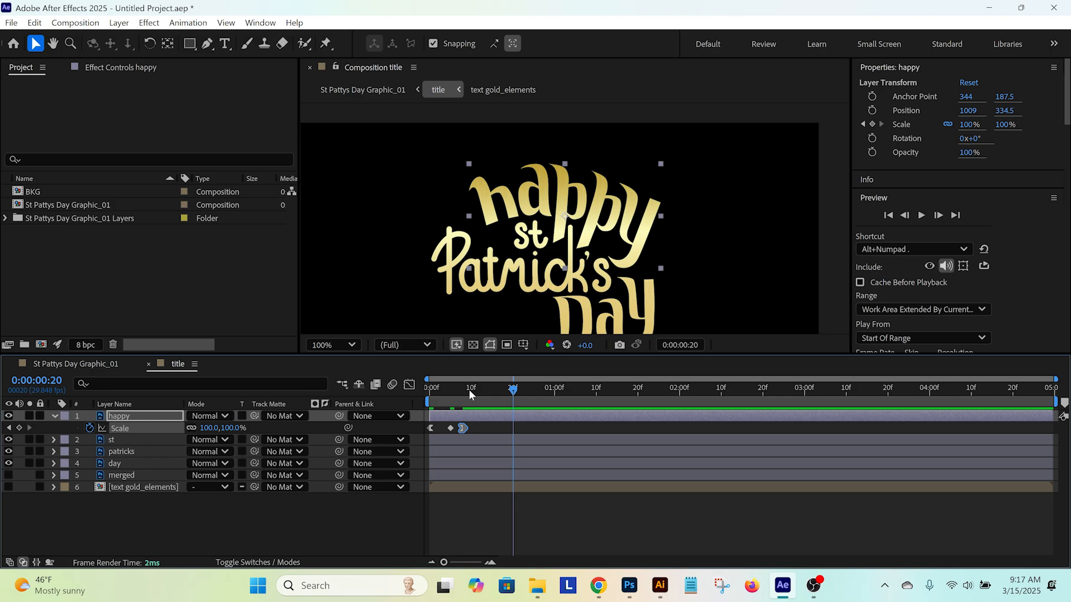
key(space)
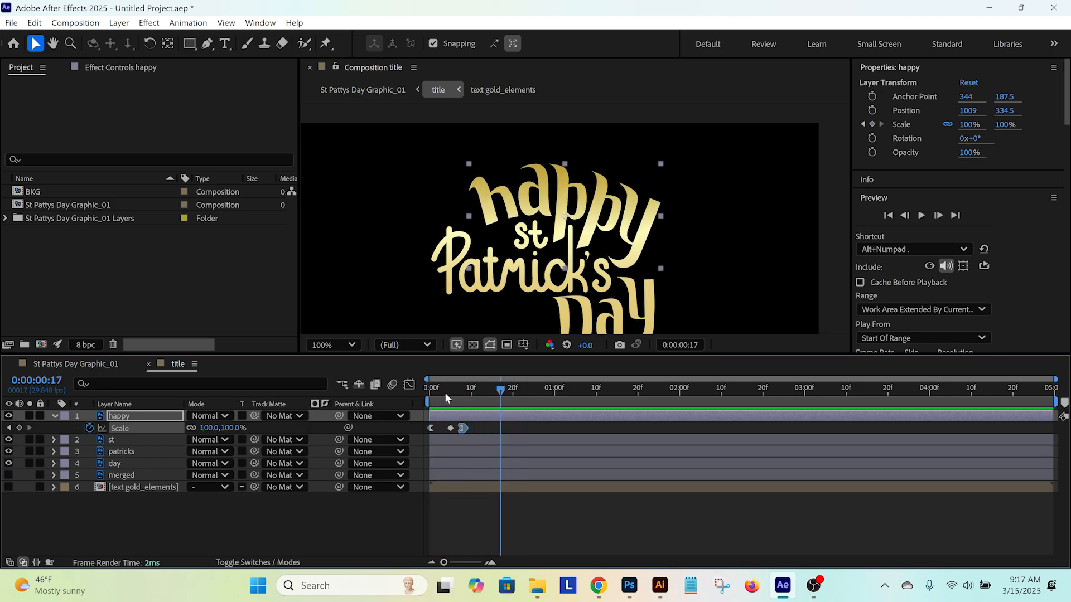
drag(445, 392, 356, 406)
key(space)
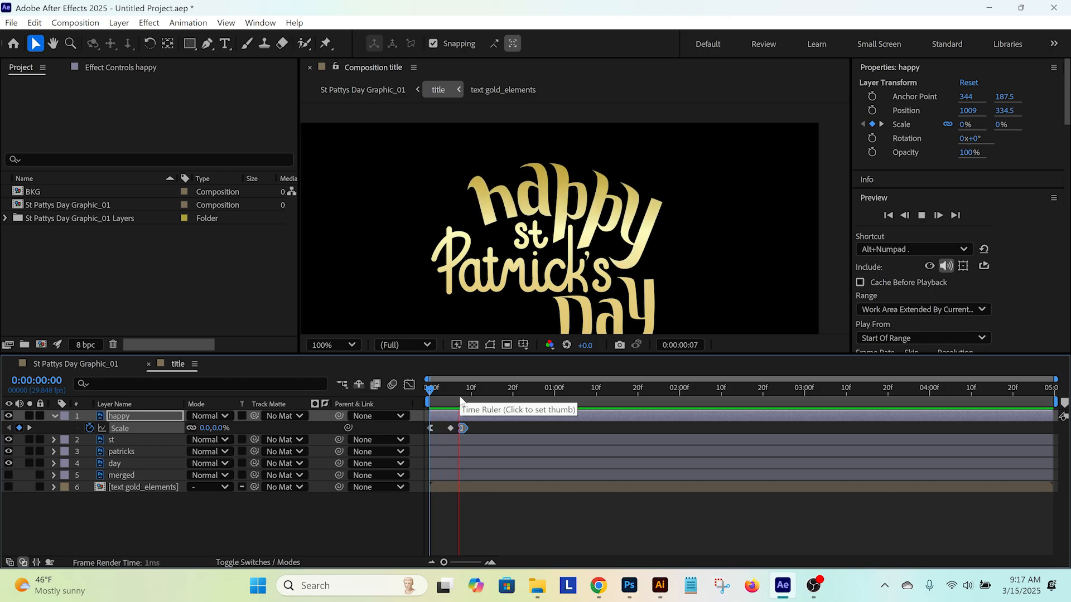
key(space)
Step: Add rotation keyframes to the happy layer: 0° at 0:00:00:05 and -17° at 0:00:00:02
click(457, 388)
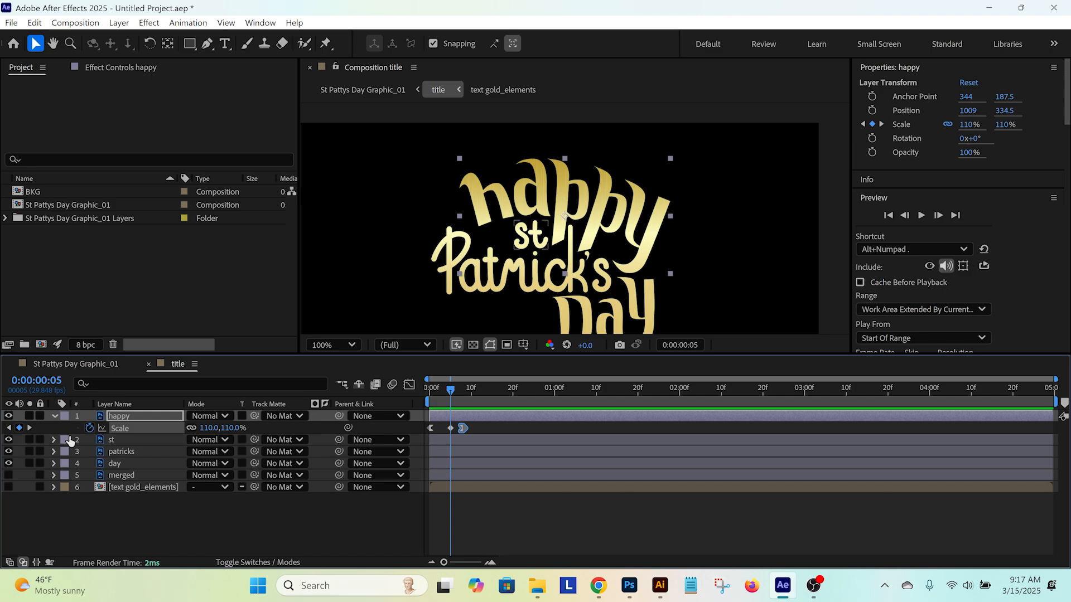
key(r)
click(89, 428)
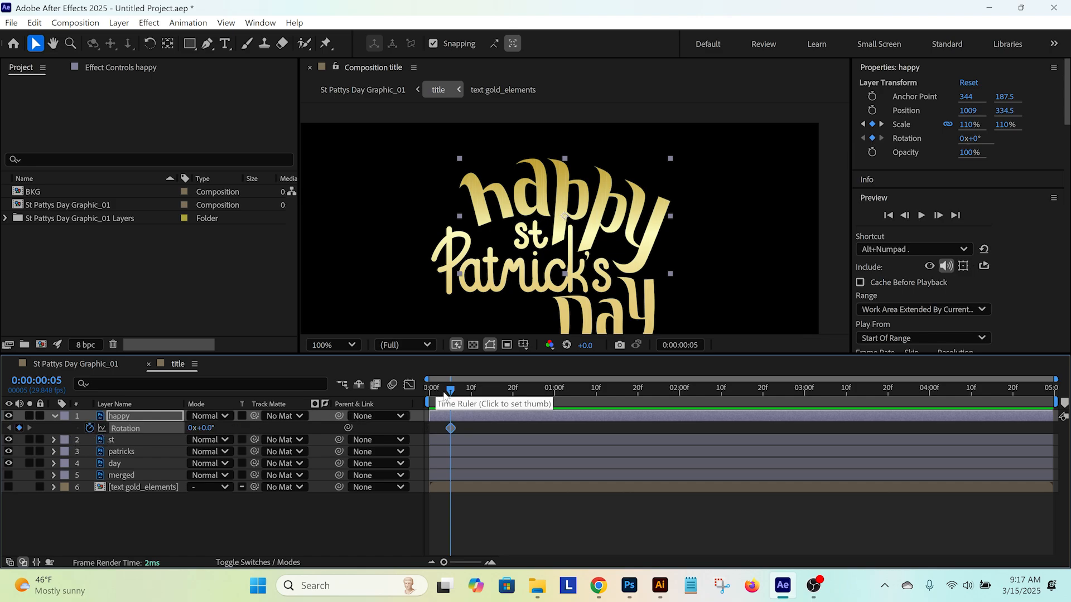
mouse_move(444, 393)
mouse_down()
mouse_move(424, 393)
mouse_move(438, 393)
mouse_up()
drag(209, 428, 199, 428)
click(209, 428)
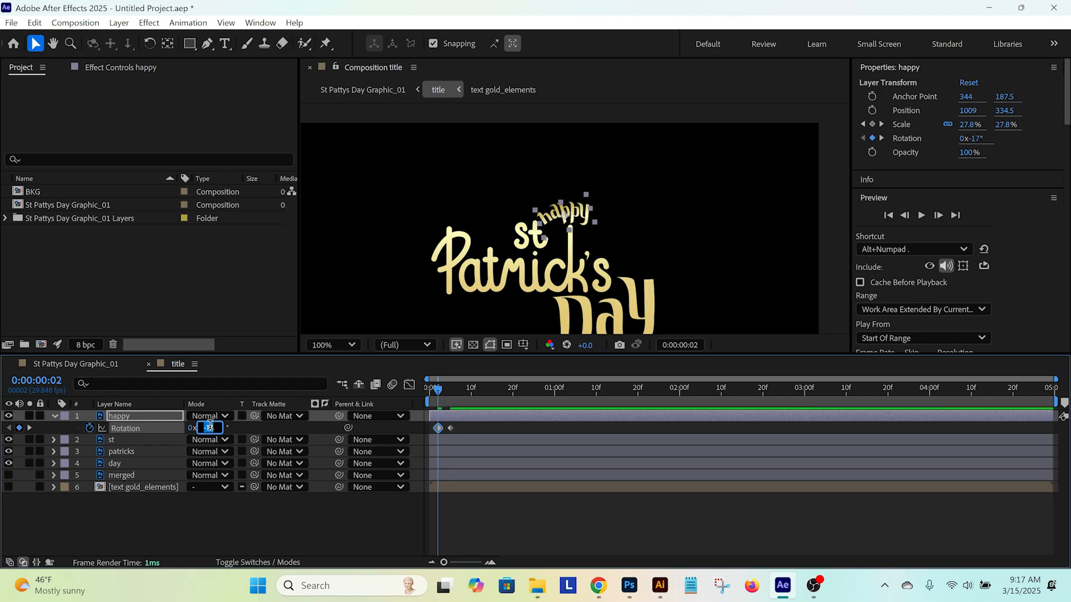
click(369, 500)
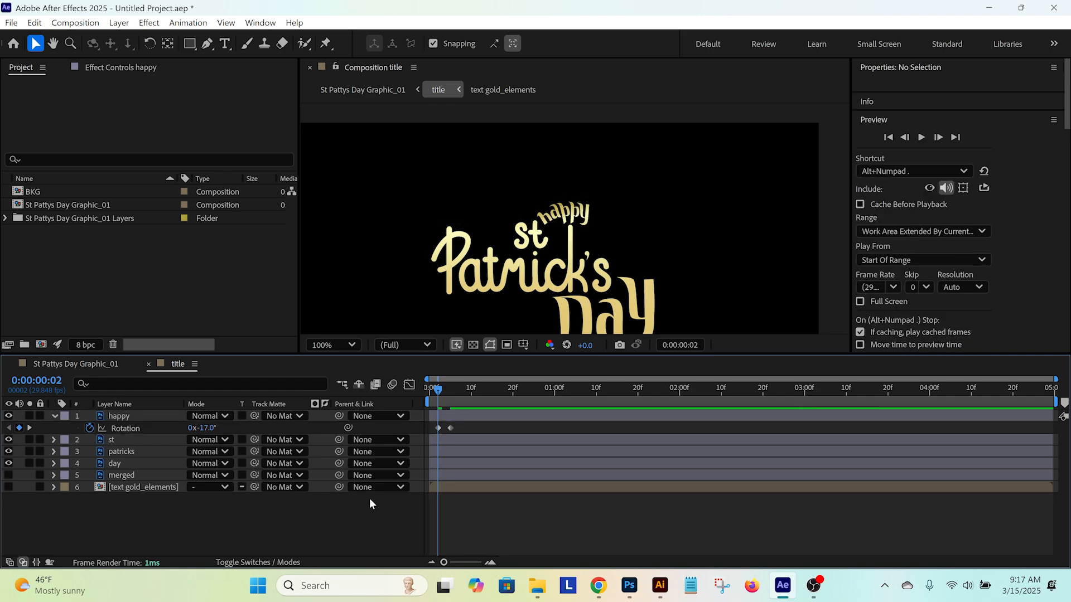
Step: Move the happy layer's first rotation keyframe to 0:00:00:00 and apply Easy Ease Out to it
drag(439, 428, 430, 429)
right_click(430, 429)
mouse_move(451, 426)
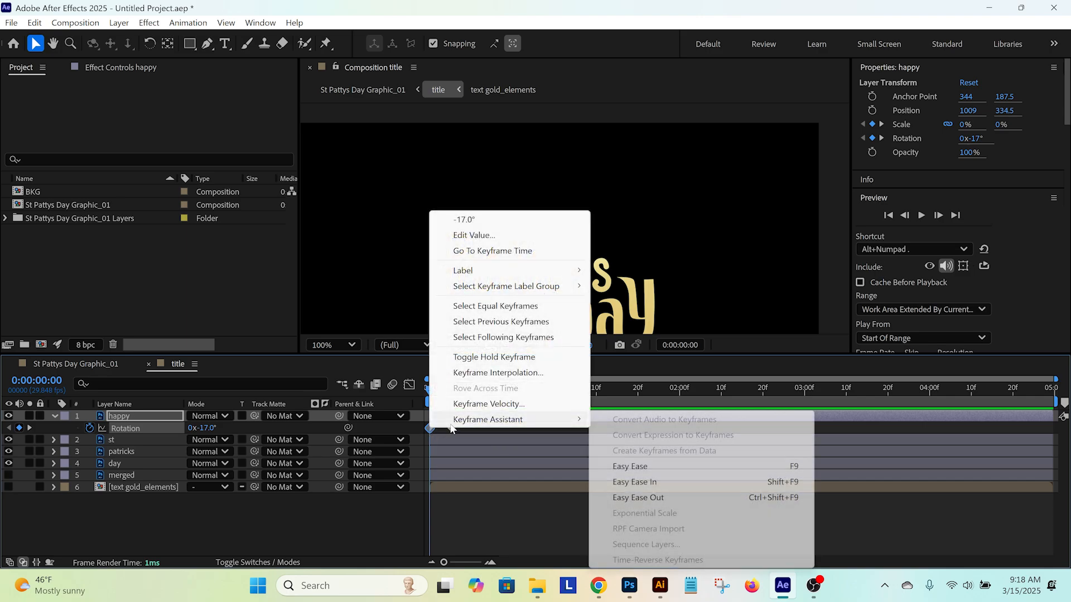
click(638, 497)
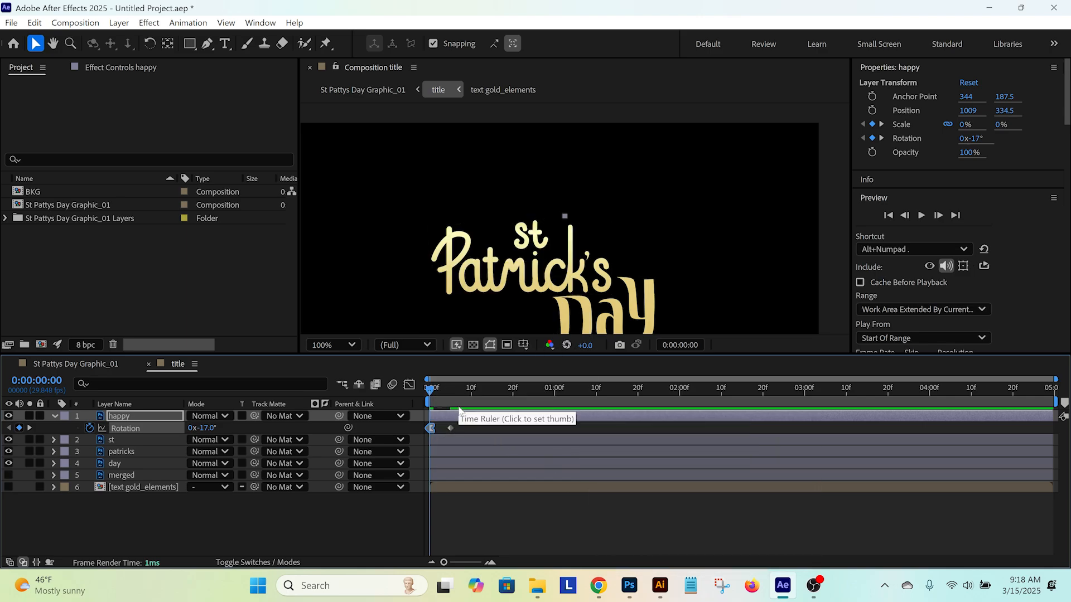
Step: Move the happy layer's last rotation keyframe to 0:00:00:08, apply Easy Ease In to it and preview the motion
drag(459, 411, 464, 431)
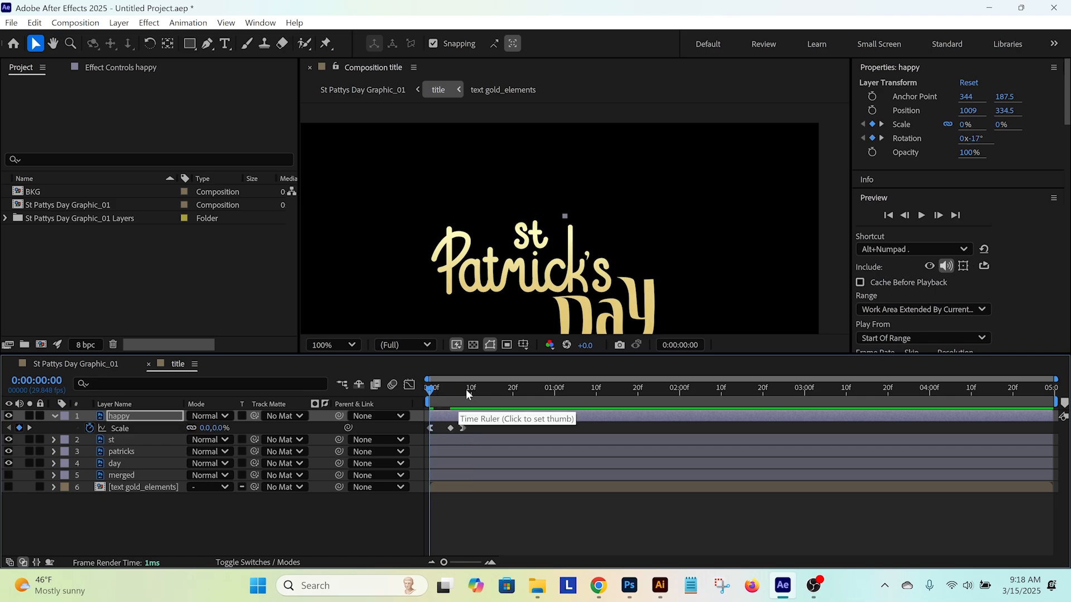
click(464, 391)
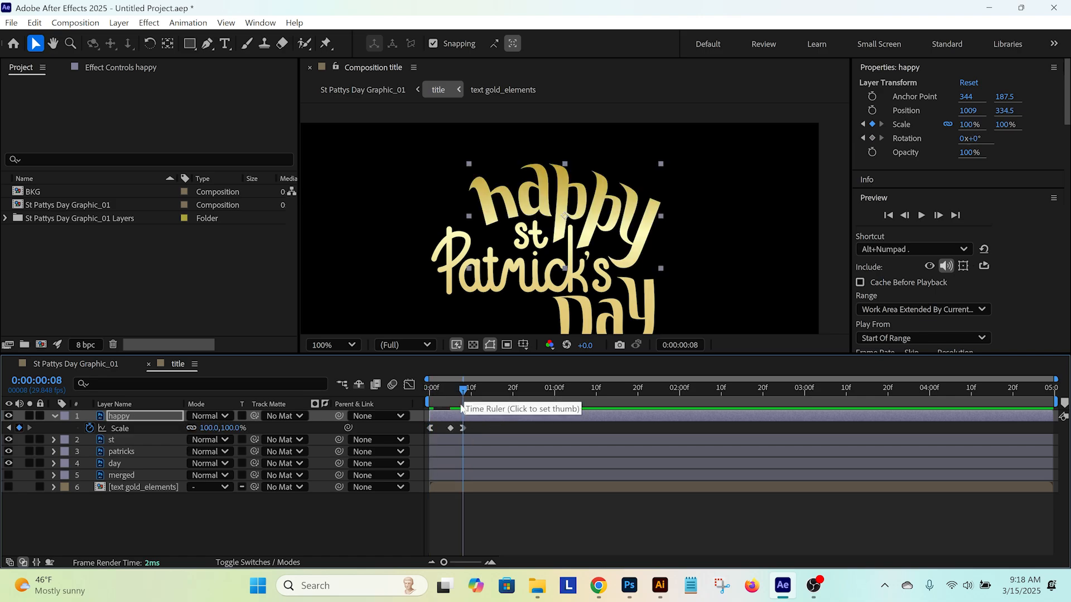
right_click(463, 427)
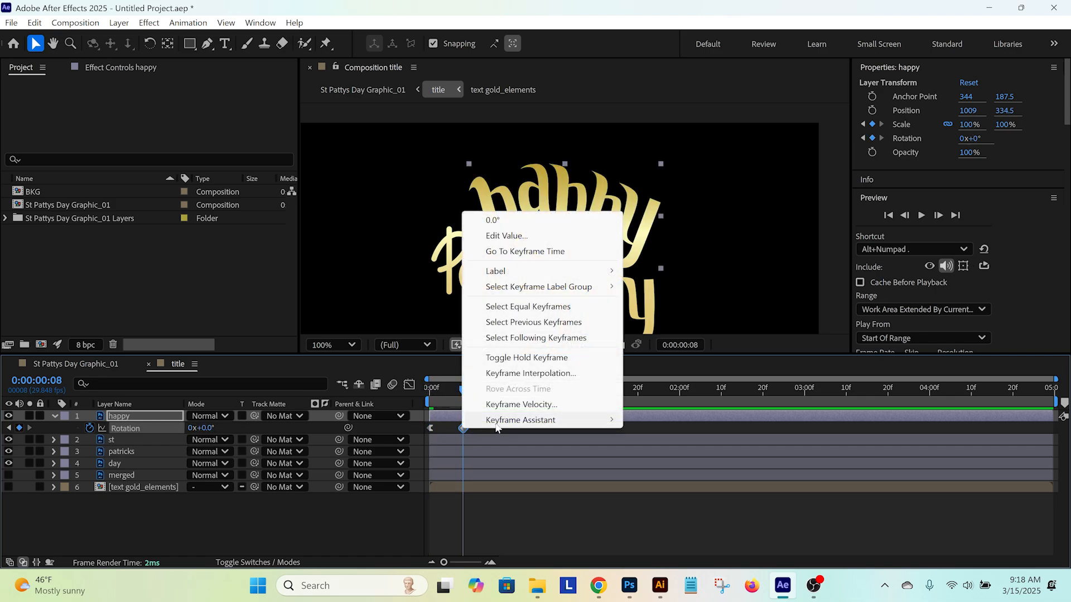
mouse_move(497, 423)
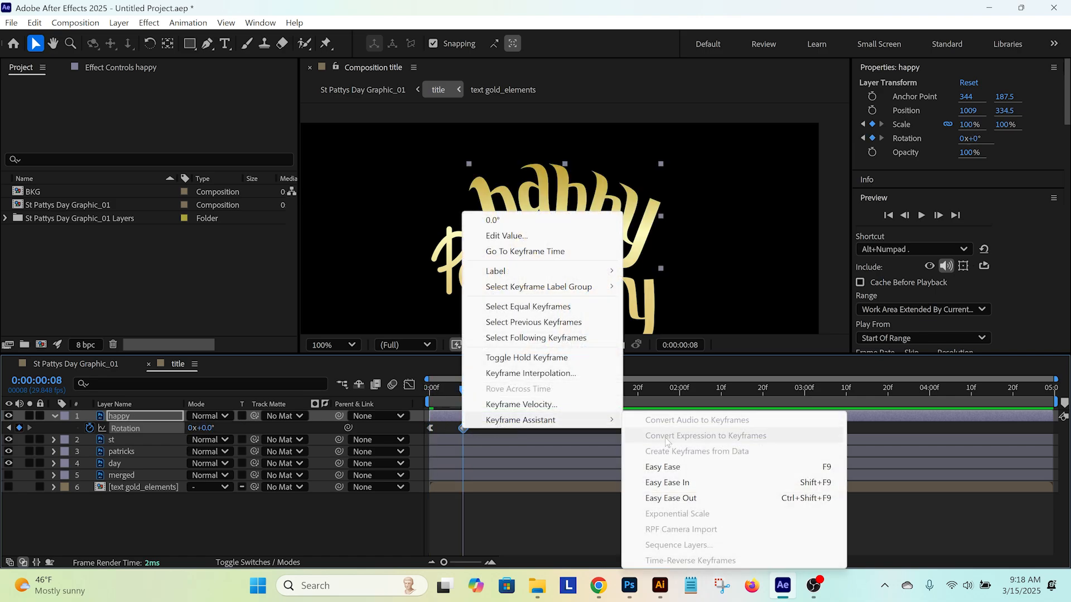
click(666, 483)
key(space)
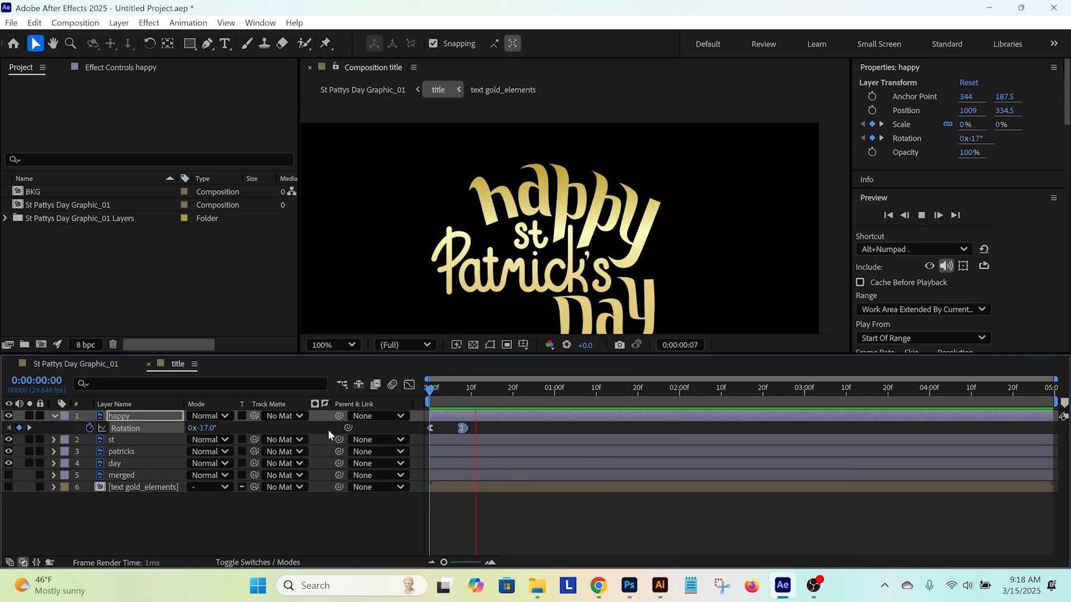
key(space)
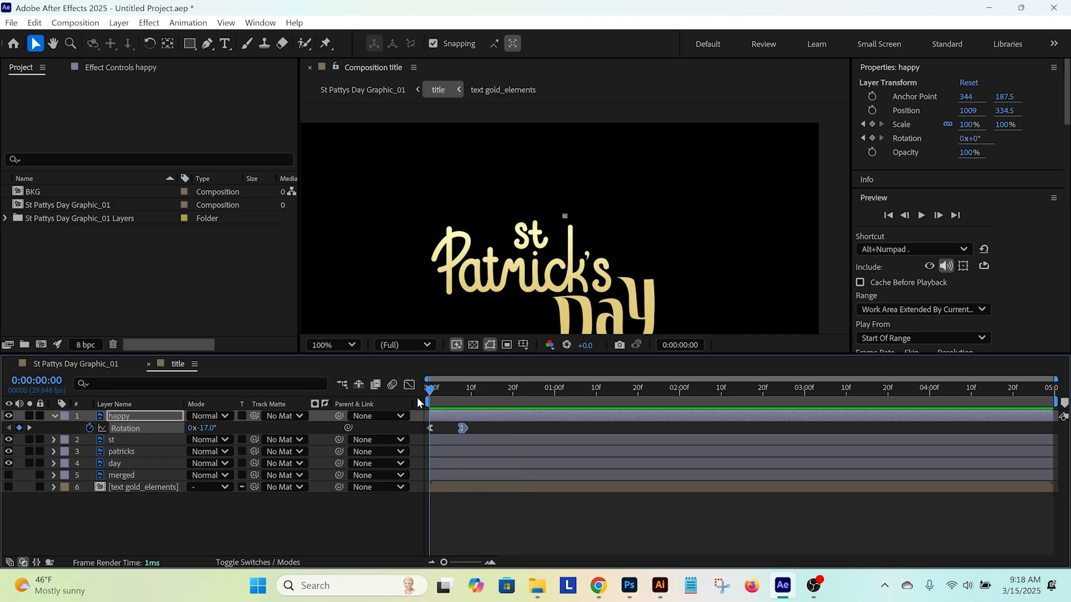
Step: Shift the happy layer's last rotation keyframe to 0:00:00:10 and preview the slower settling rotation
drag(428, 397, 471, 429)
key(Page_Down)
key(Page_Down)
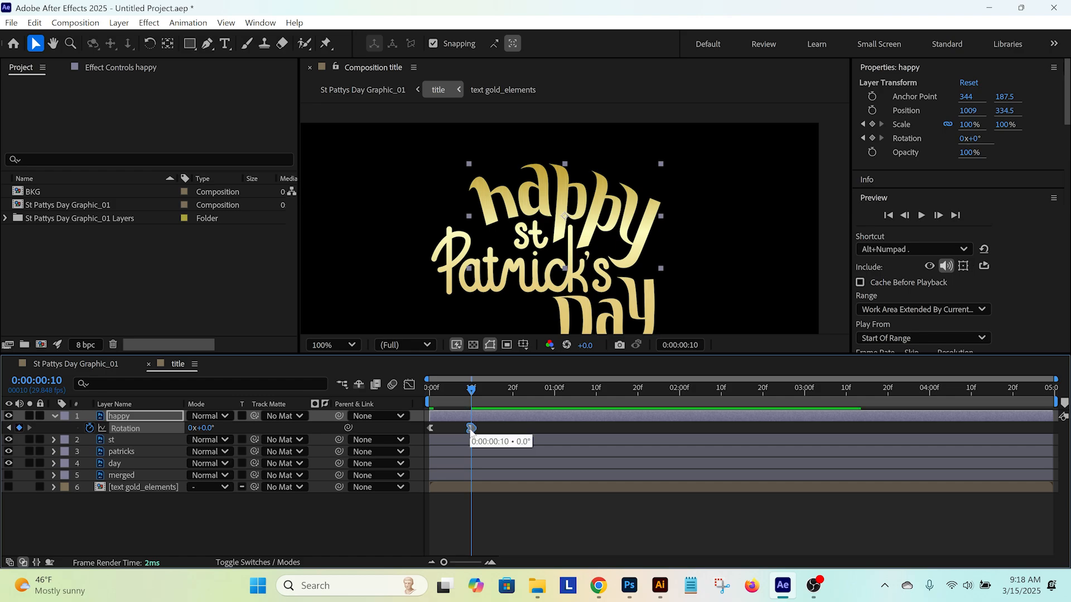
key(space)
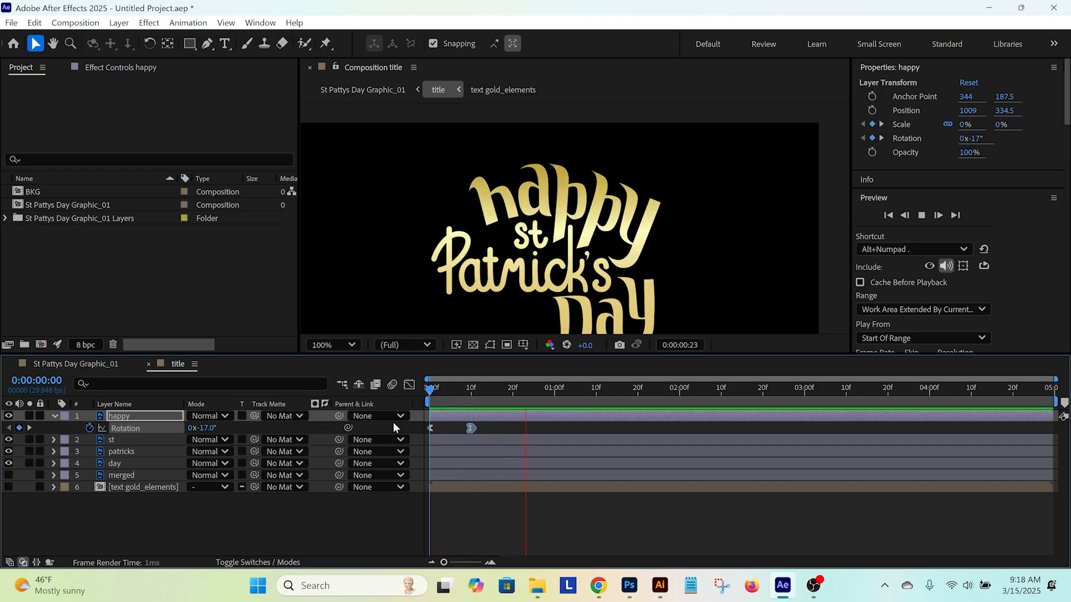
key(space)
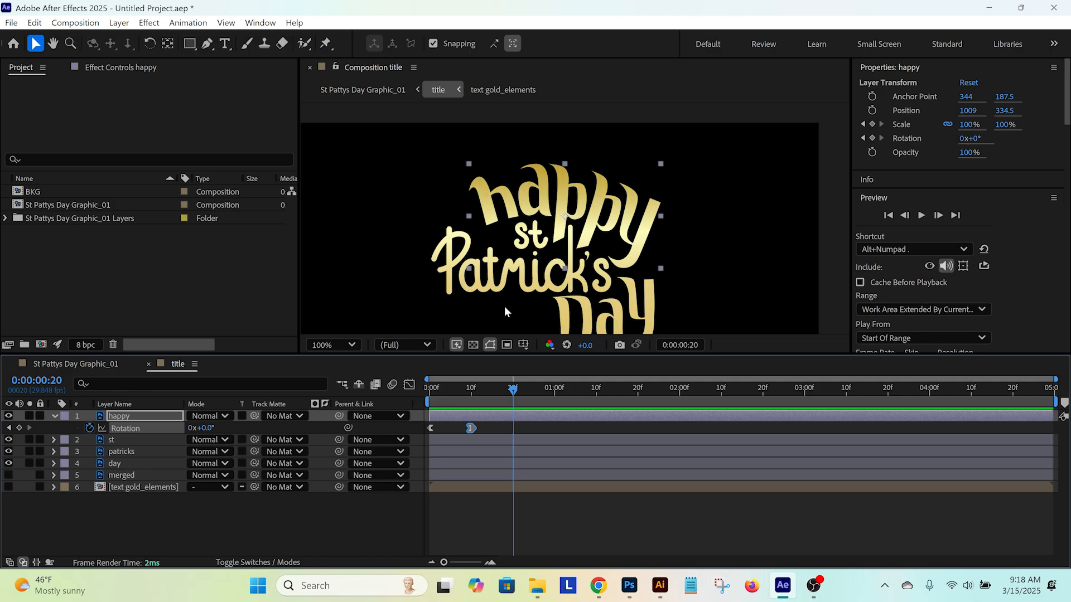
Step: Set the current time to 0:00:00:10 and show the st layer's scale property
drag(437, 386, 471, 390)
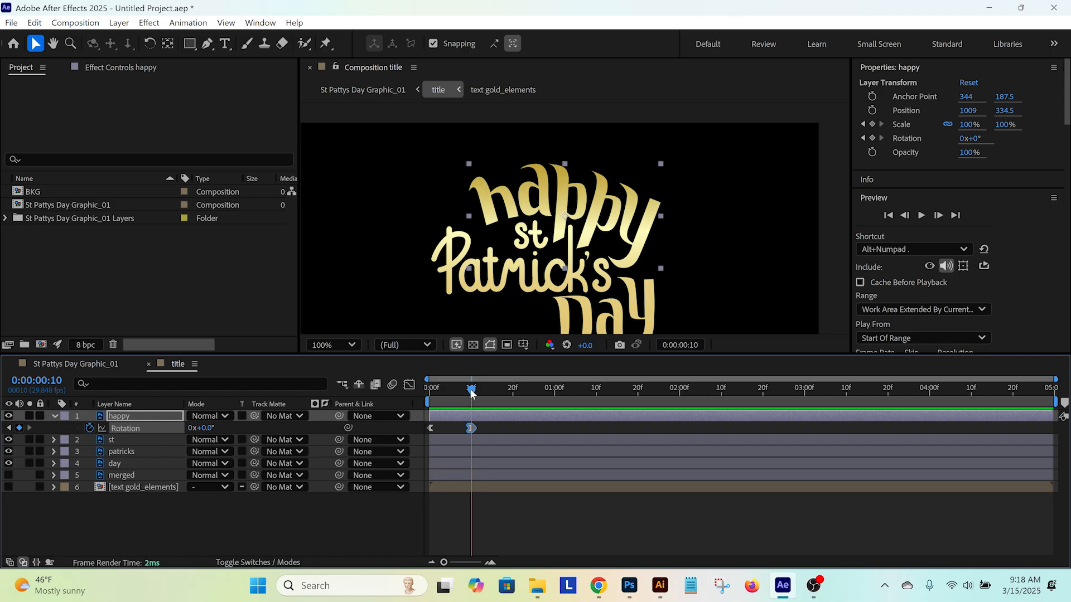
click(139, 444)
key(s)
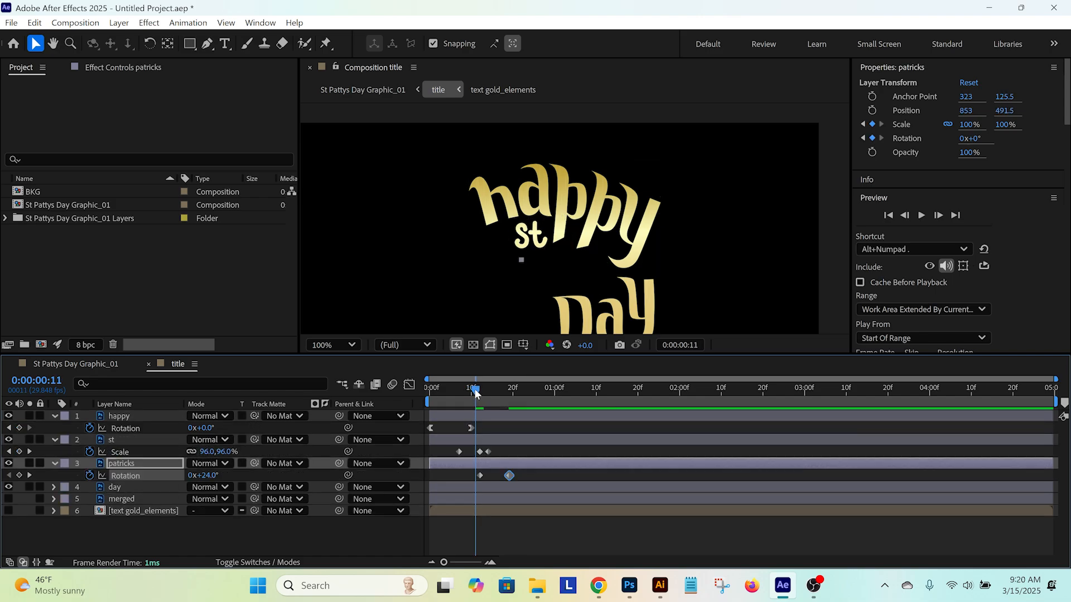
Step: Preview the combined animation of the happy, st and patricks layers
key(space)
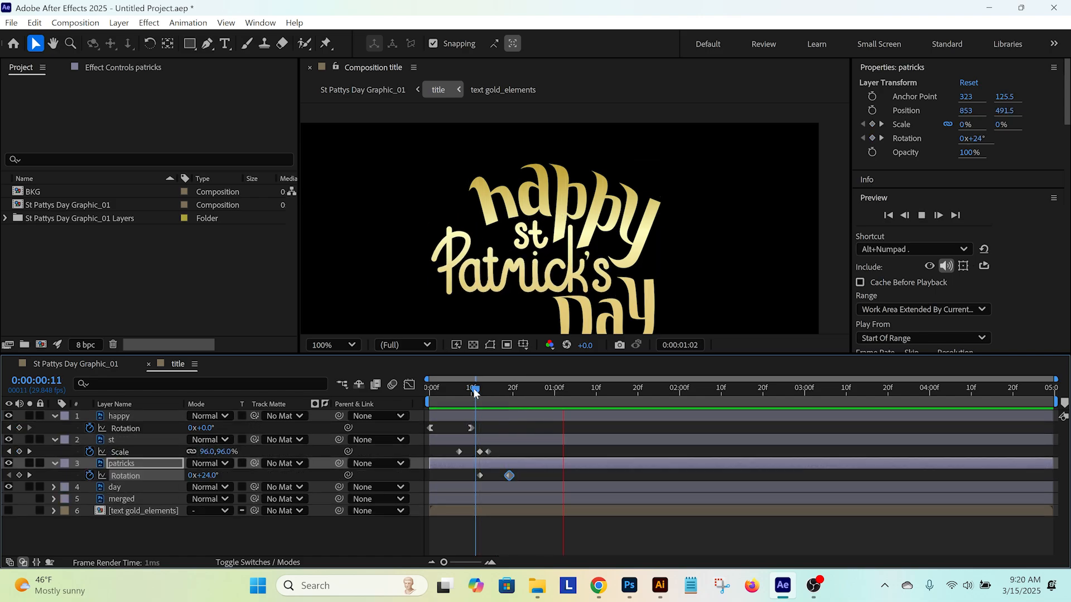
key(space)
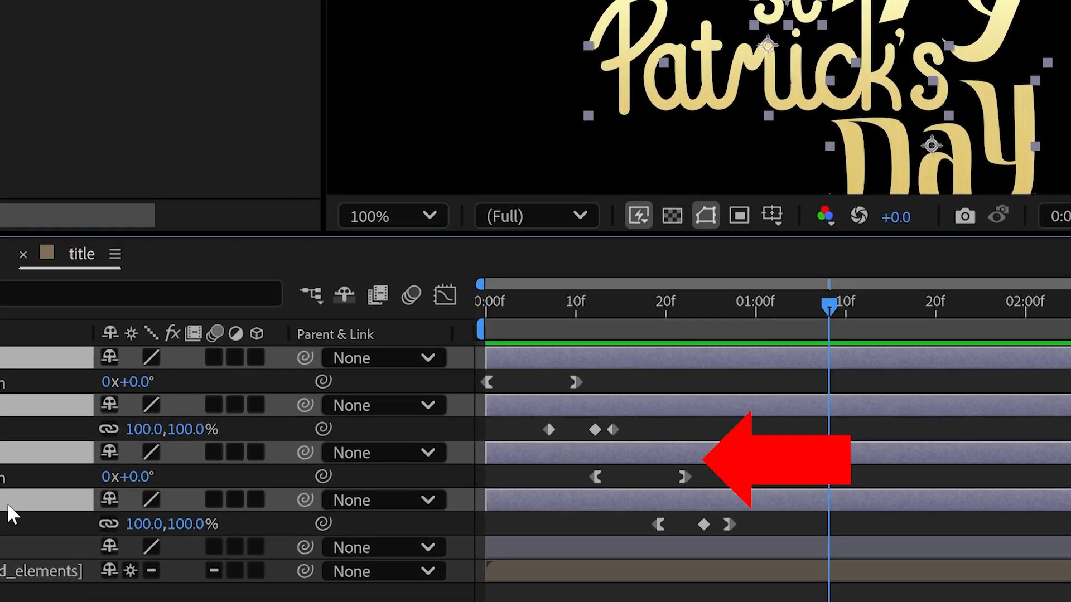
Step: Turn on motion blur for the happy, st, patricks and day layers and preview the title from the start
click(215, 360)
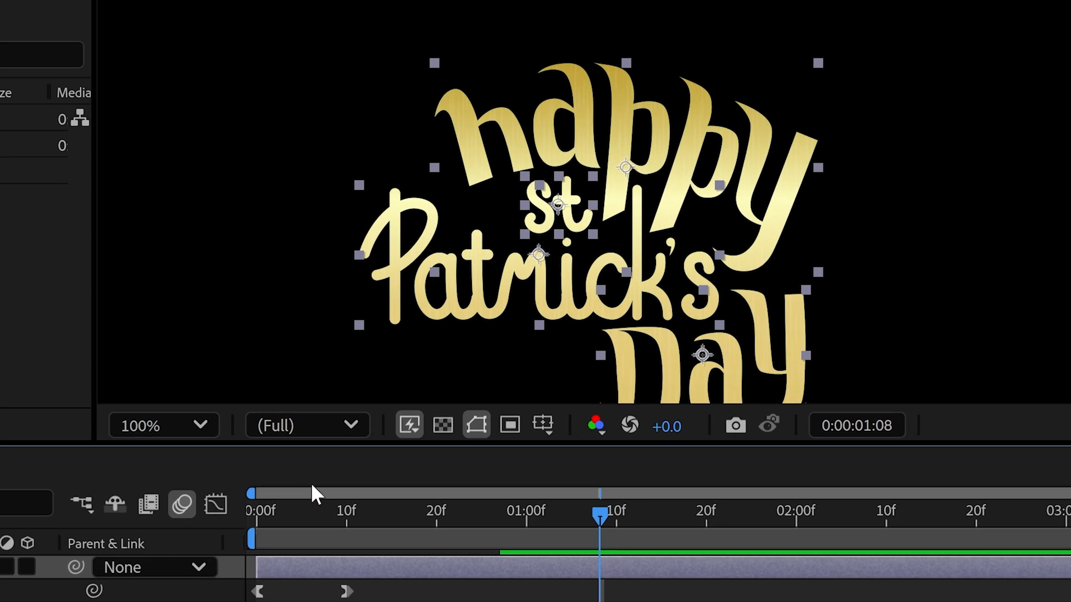
drag(465, 377, 224, 405)
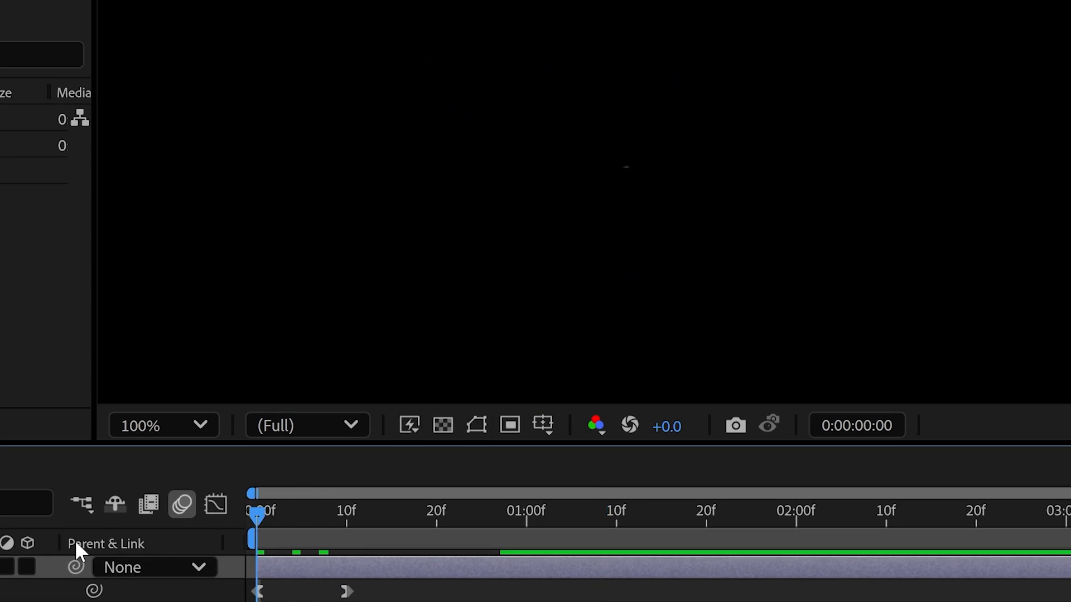
key(space)
key(space)
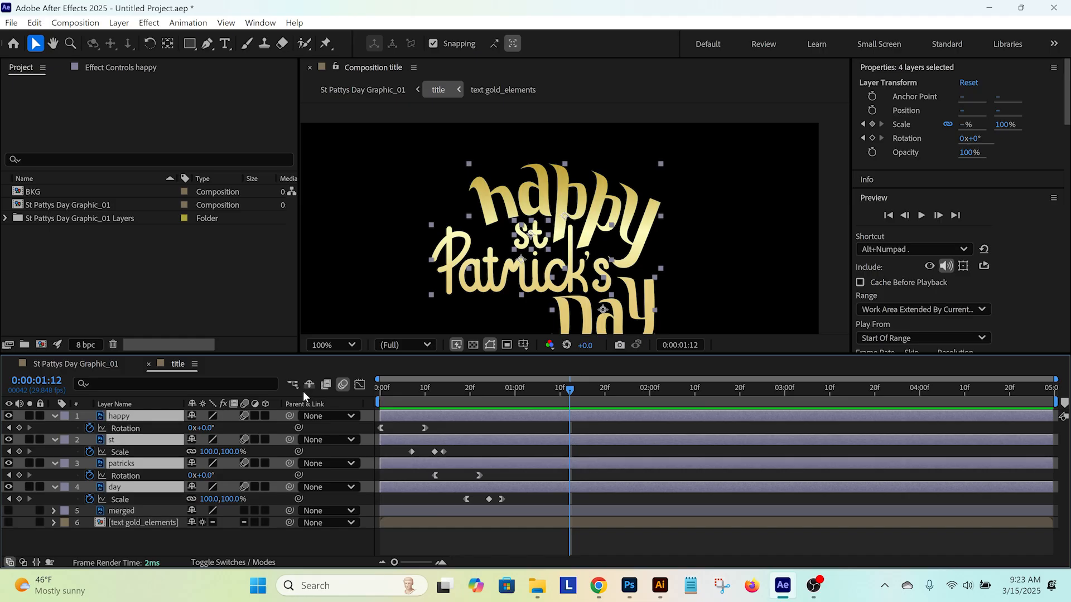
Step: Preview the animated title within the St Pattys Day Graphic_01 composition
key(space)
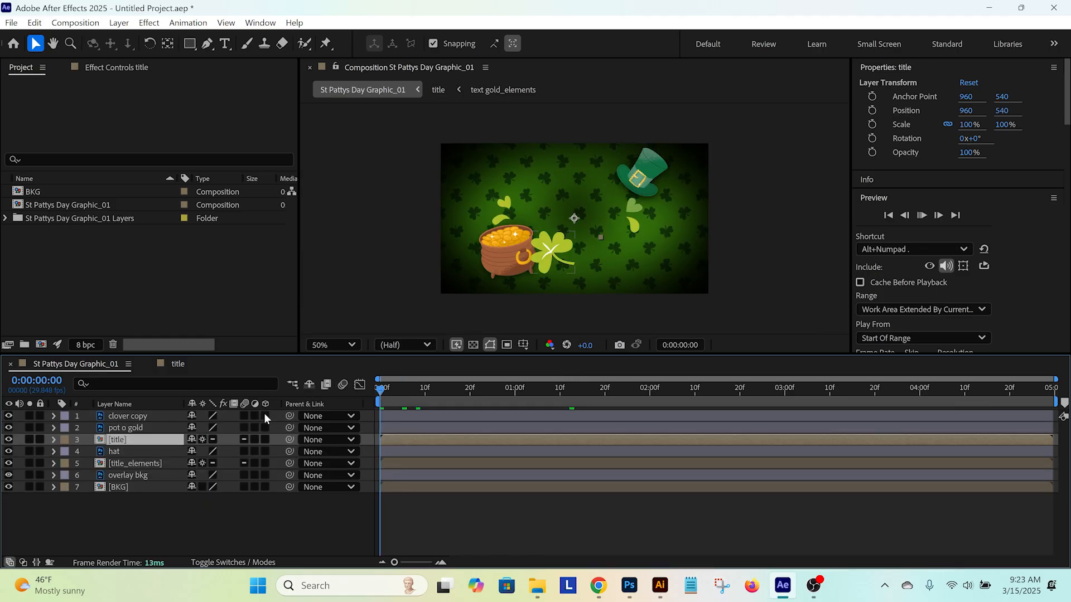
key(space)
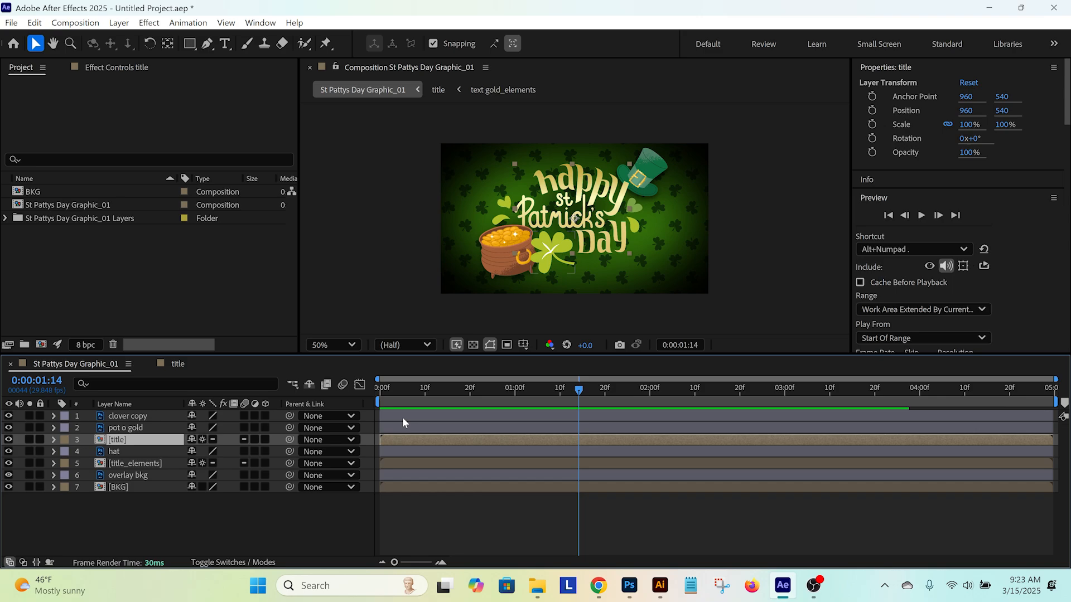
drag(409, 390, 315, 404)
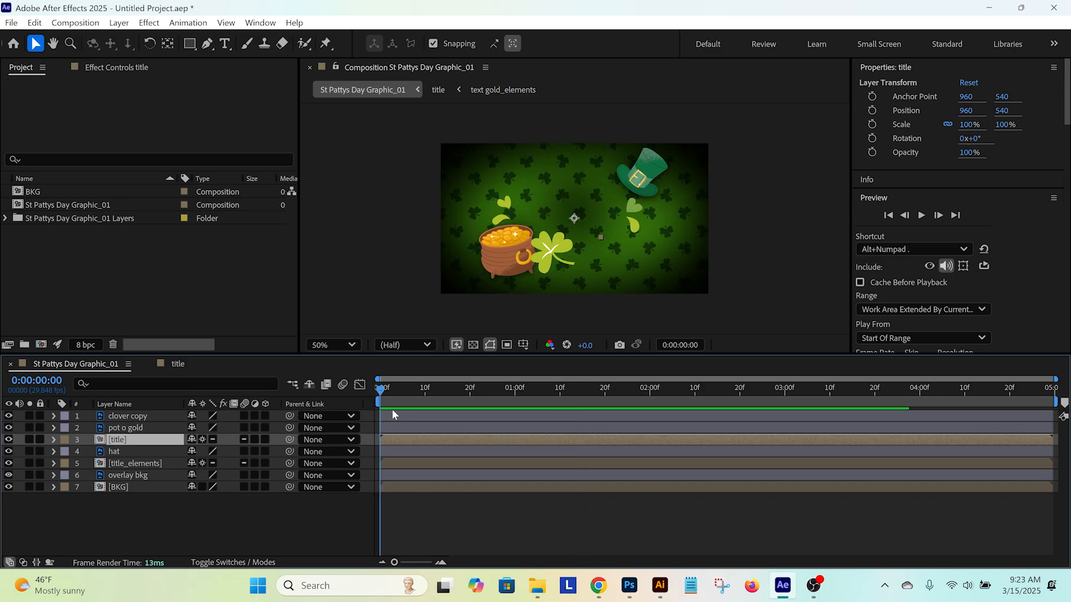
key(space)
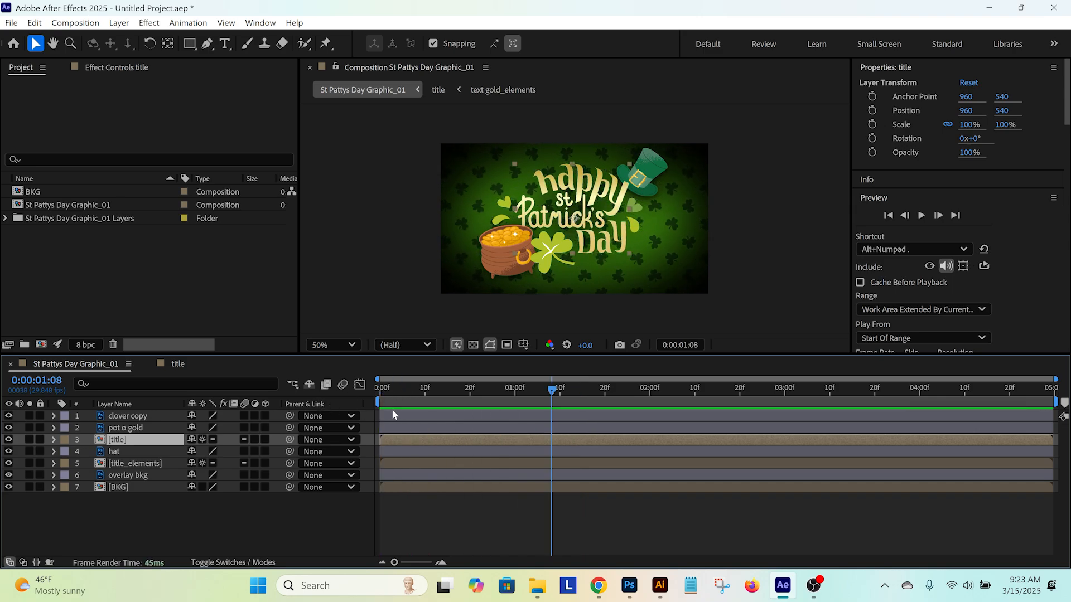
drag(443, 396, 398, 394)
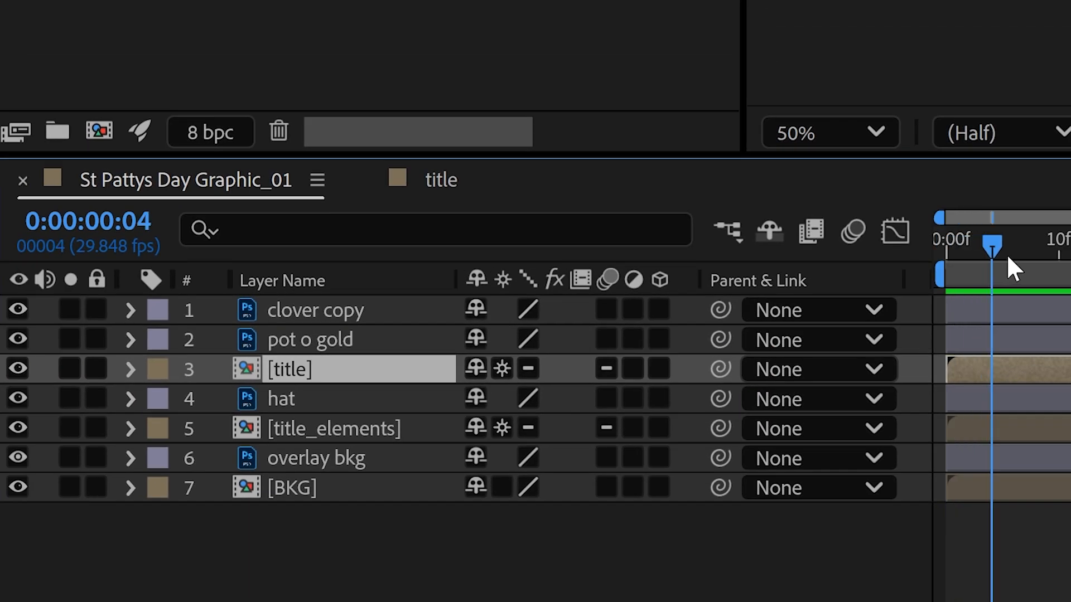
Step: Pre-compose all layers inside the title composition as TITLE COMP, moving all attributes into it, and preview the result
drag(1006, 254, 923, 257)
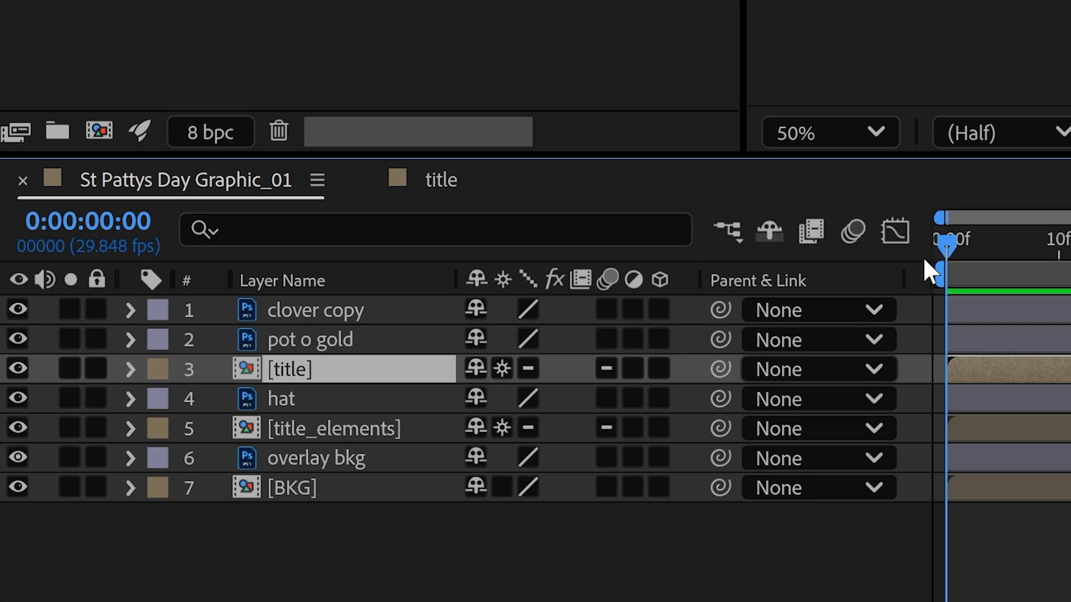
double_click(346, 371)
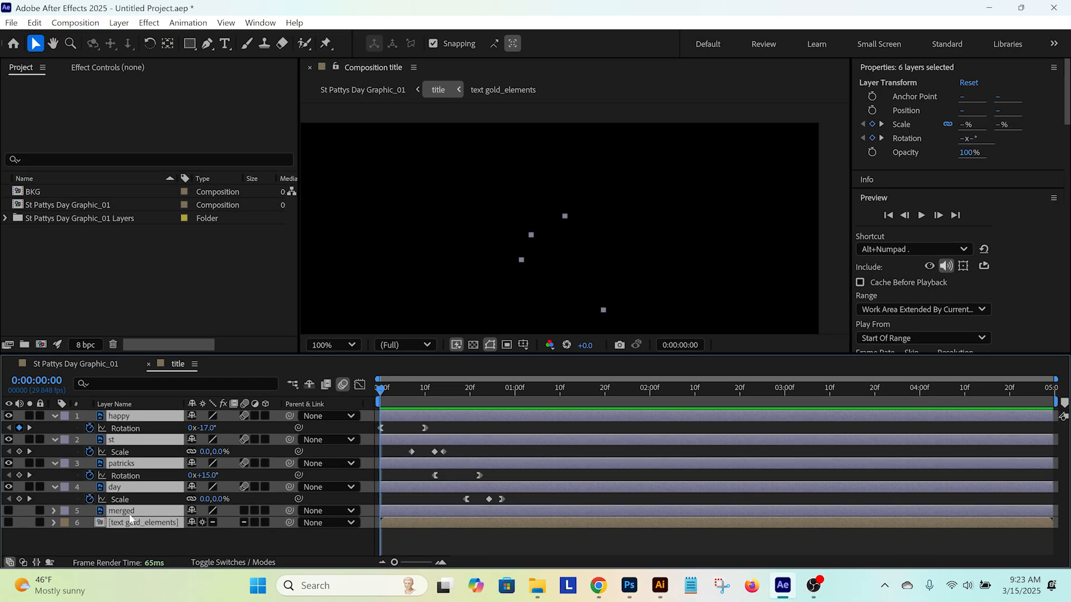
key(ctrl+shift+c)
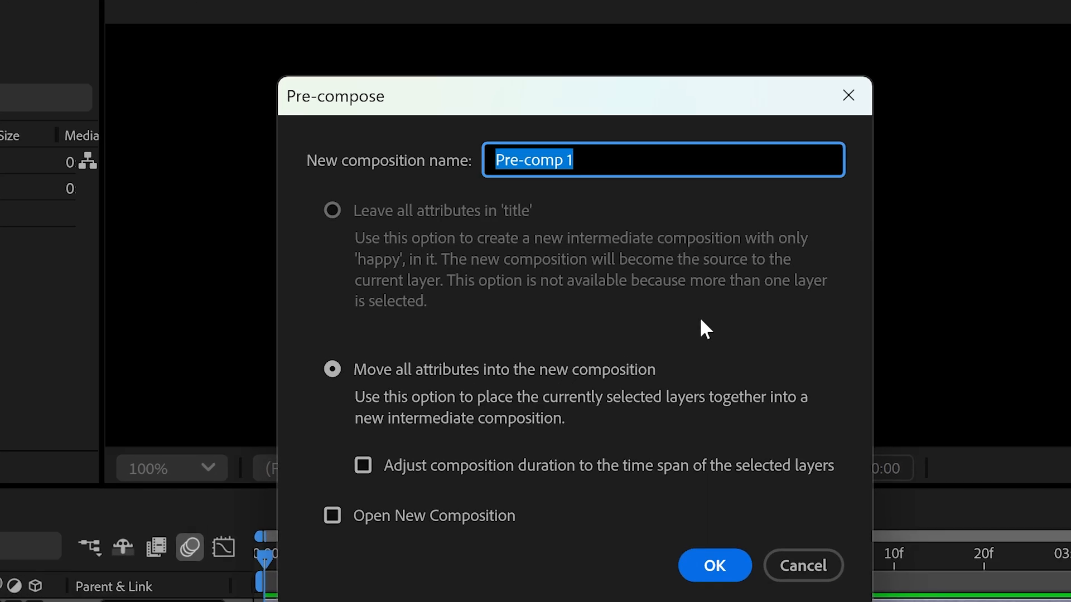
text(TITLE COMP)
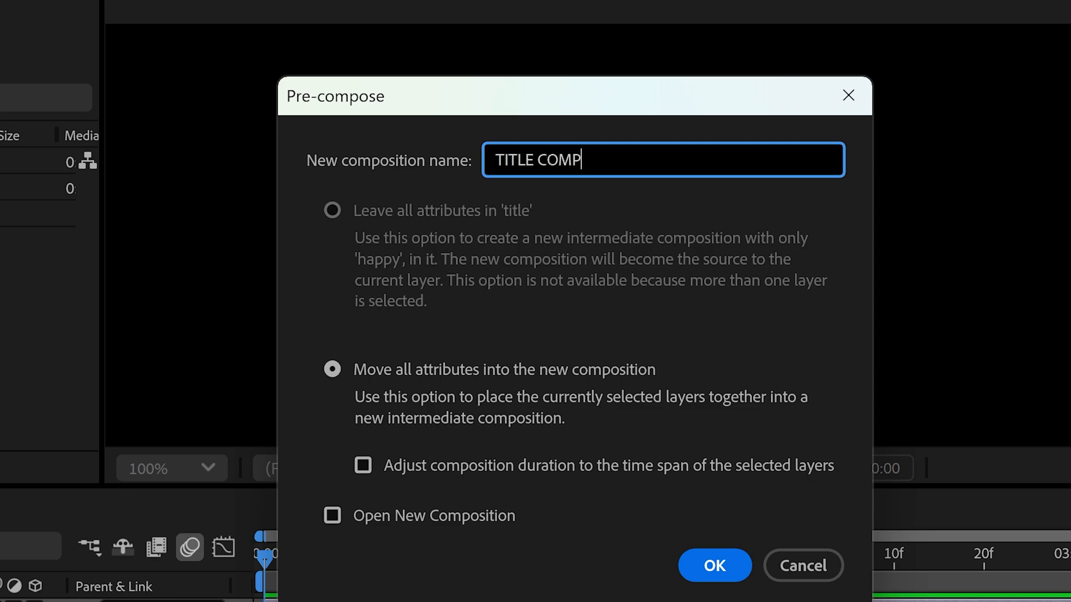
key(Return)
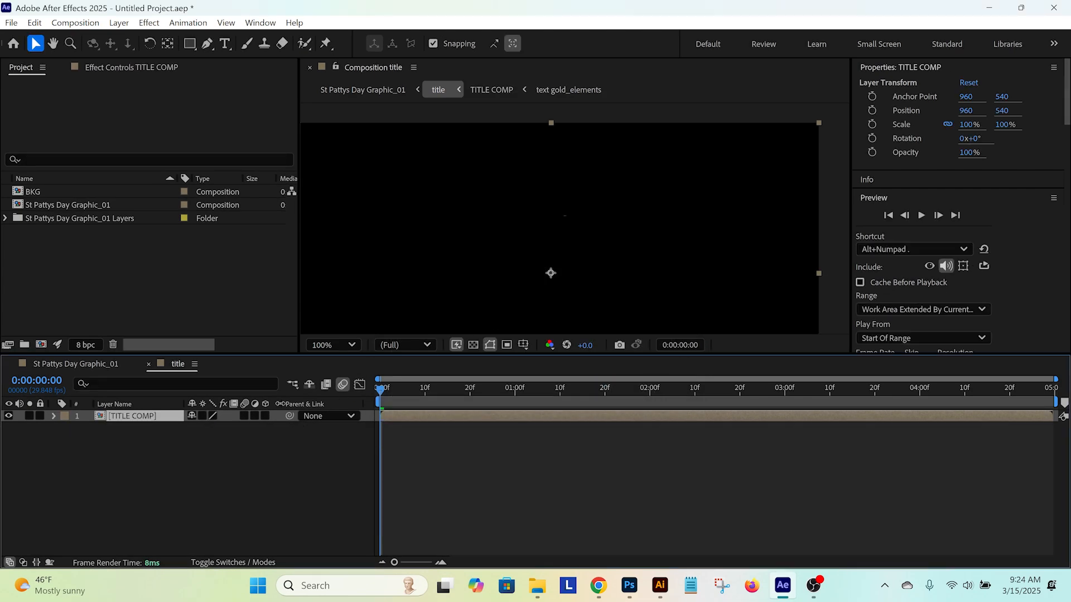
key(space)
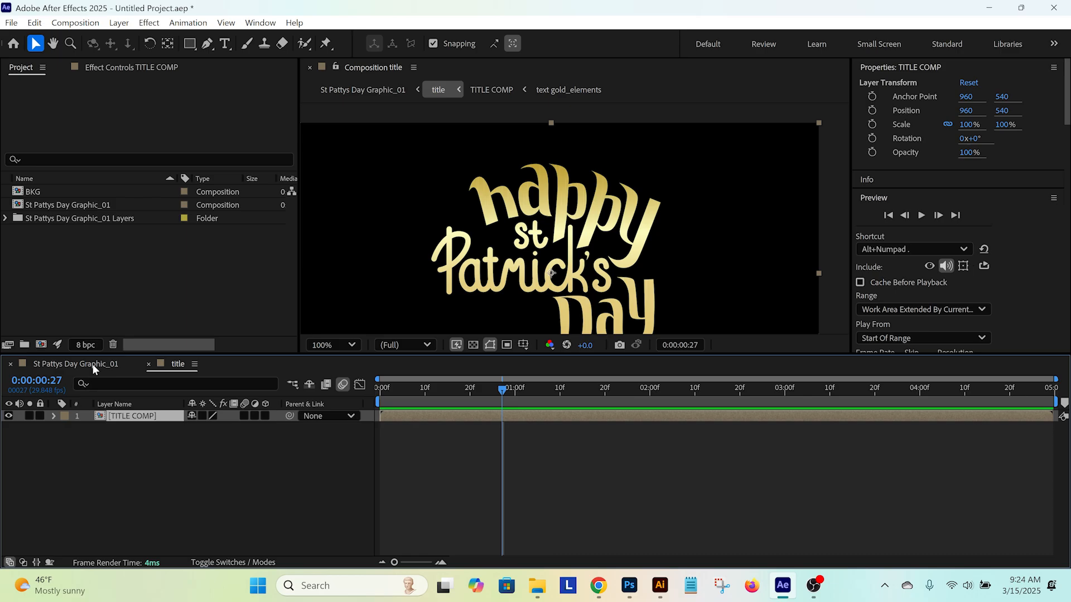
Step: In the St Pattys Day Graphic_01 composition, hide the title layer and place TITLE COMP directly above it
click(93, 363)
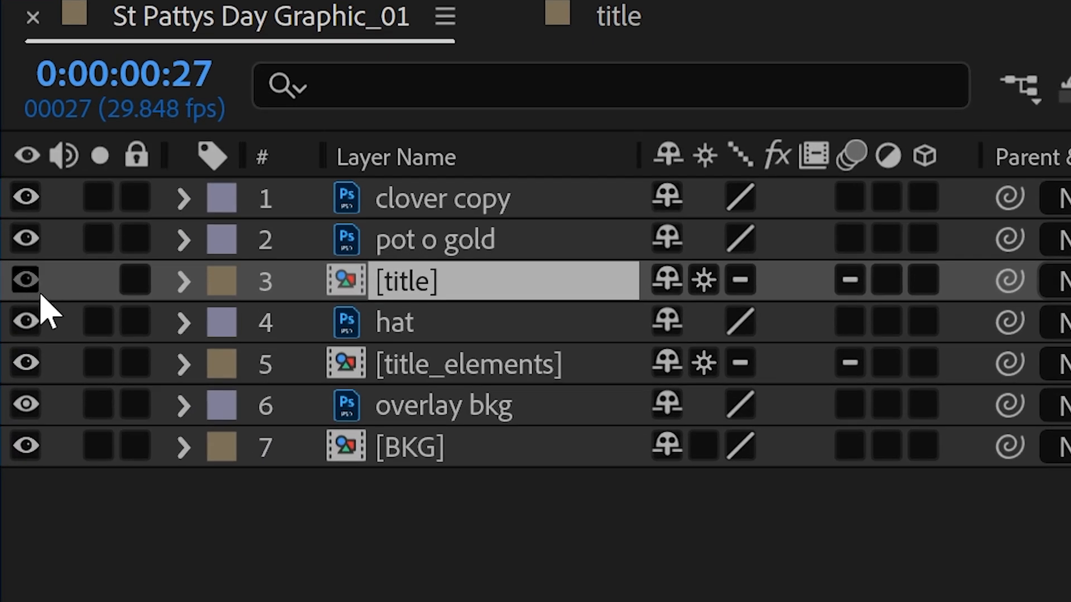
click(29, 284)
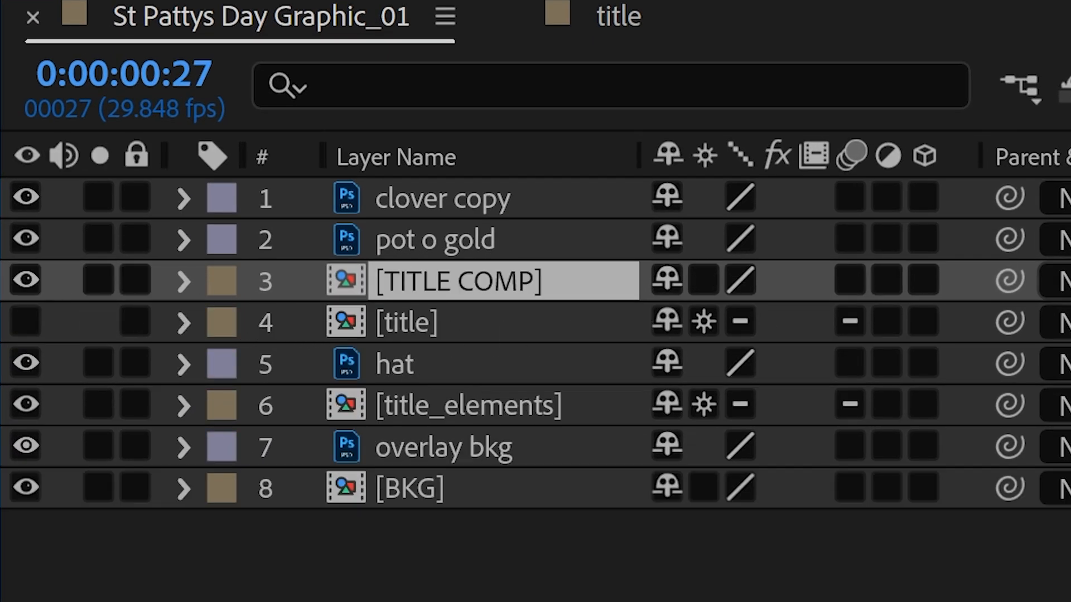
Step: Preview the St Pattys Day Graphic_01 composition from the start to check the title animation
key(Home)
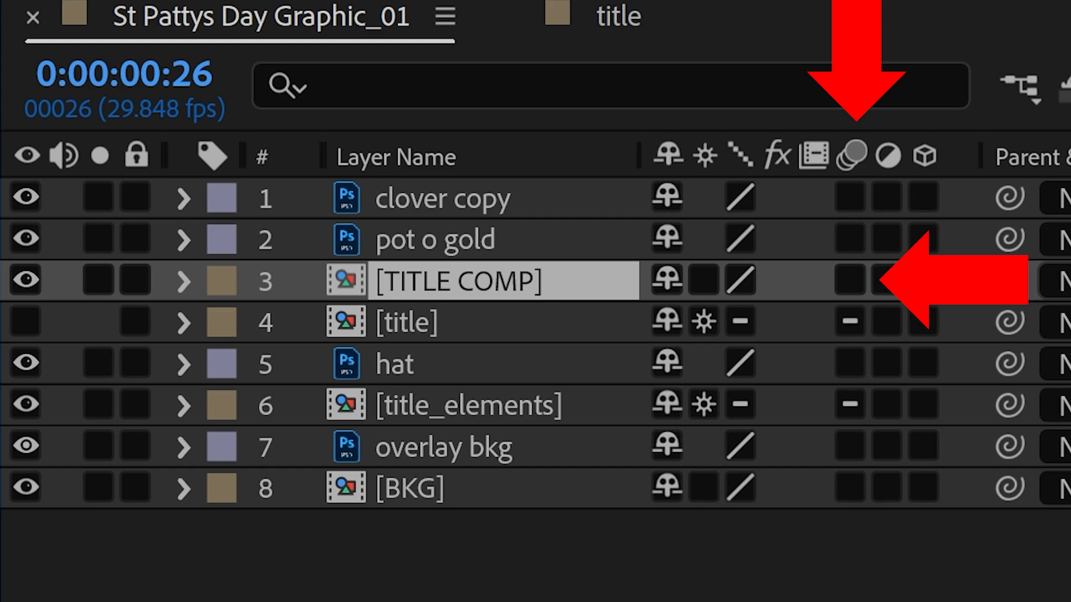
drag(886, 401, 912, 400)
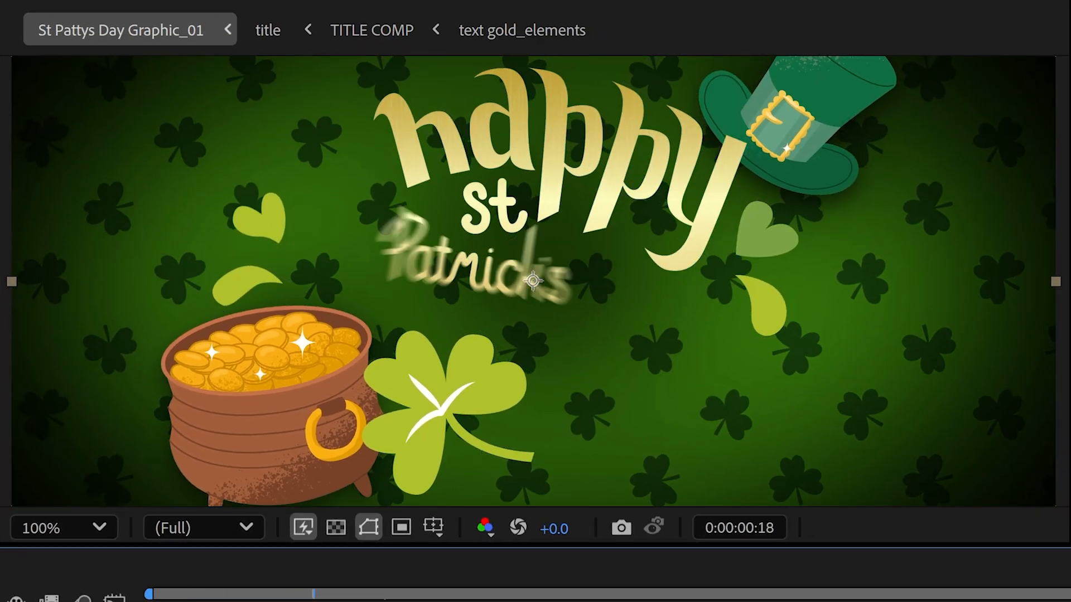
drag(313, 595, 150, 595)
key(space)
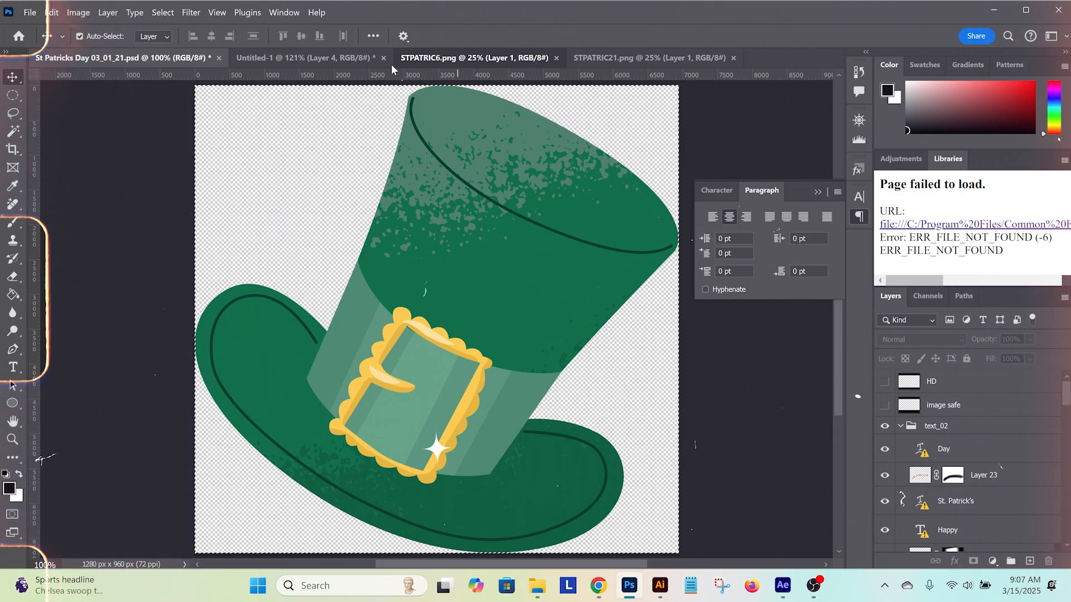
Step: Play and scrub the isolated hat layer's scale animation at full magnification to examine its bounce
key(ctrl+Tab)
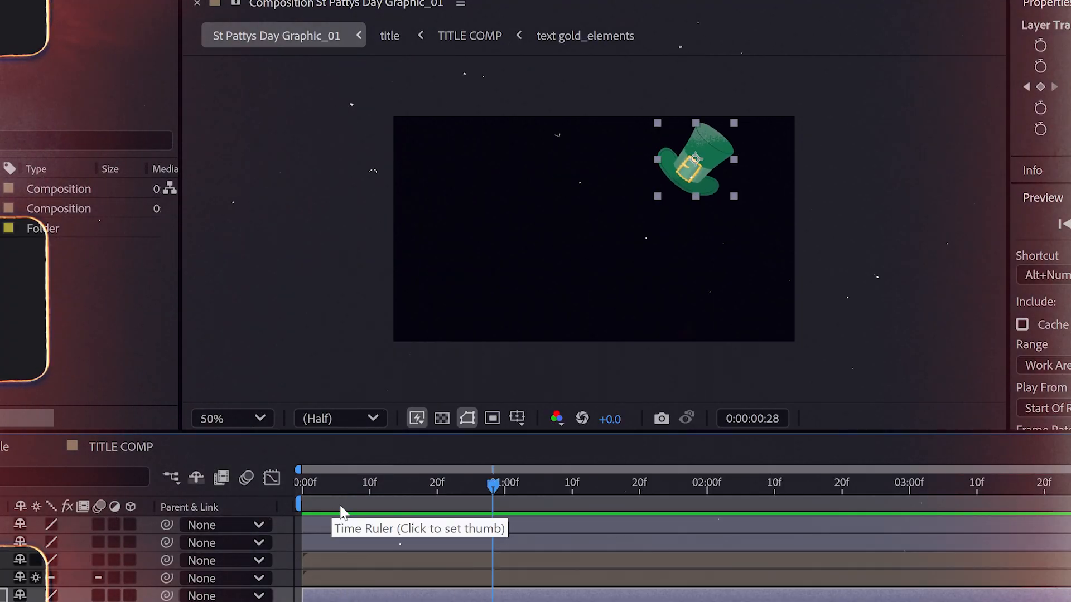
click(343, 488)
key(space)
key(space)
scroll(789, 187, up, 1)
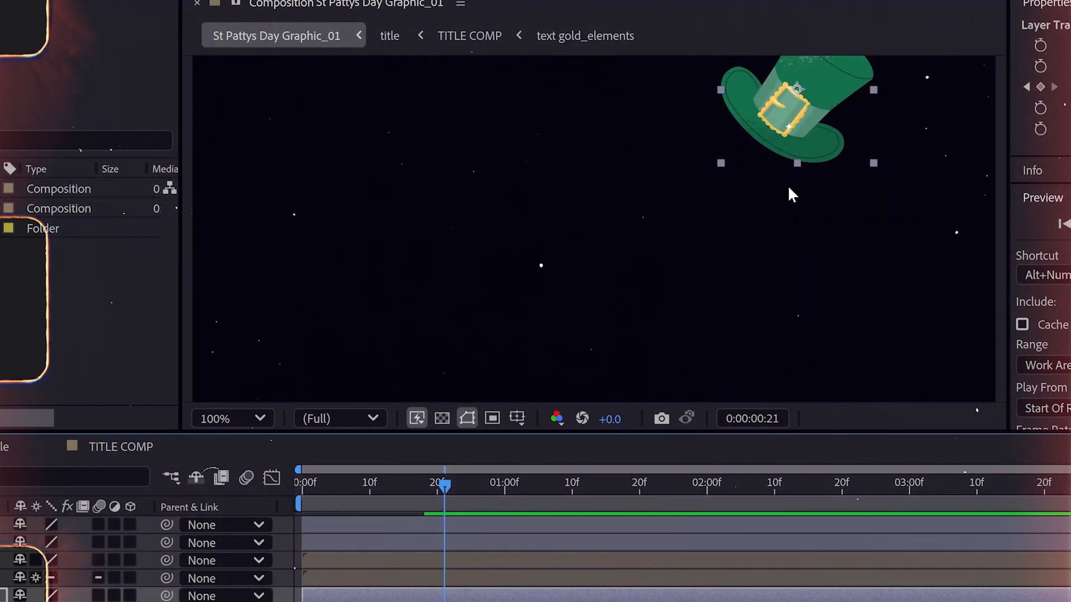
drag(787, 187, 684, 277)
key(space)
key(space)
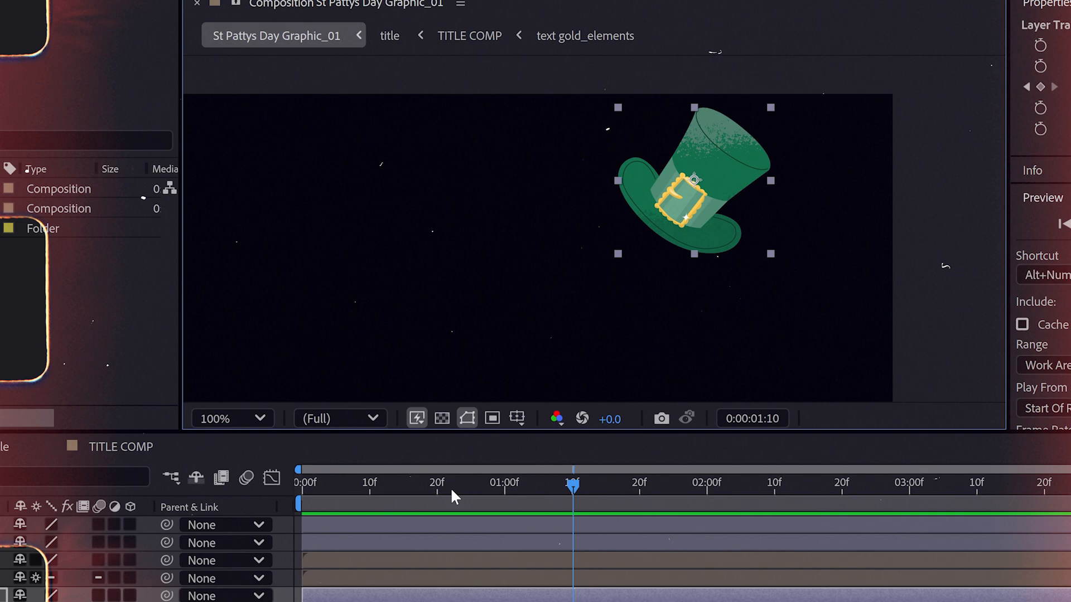
click(425, 488)
key(space)
key(space)
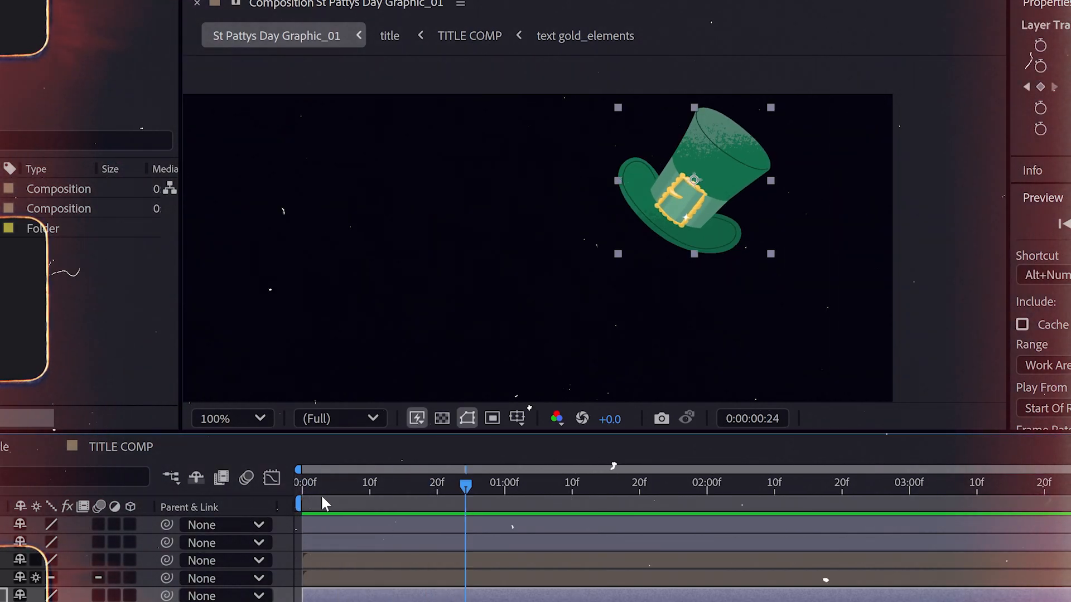
key(space)
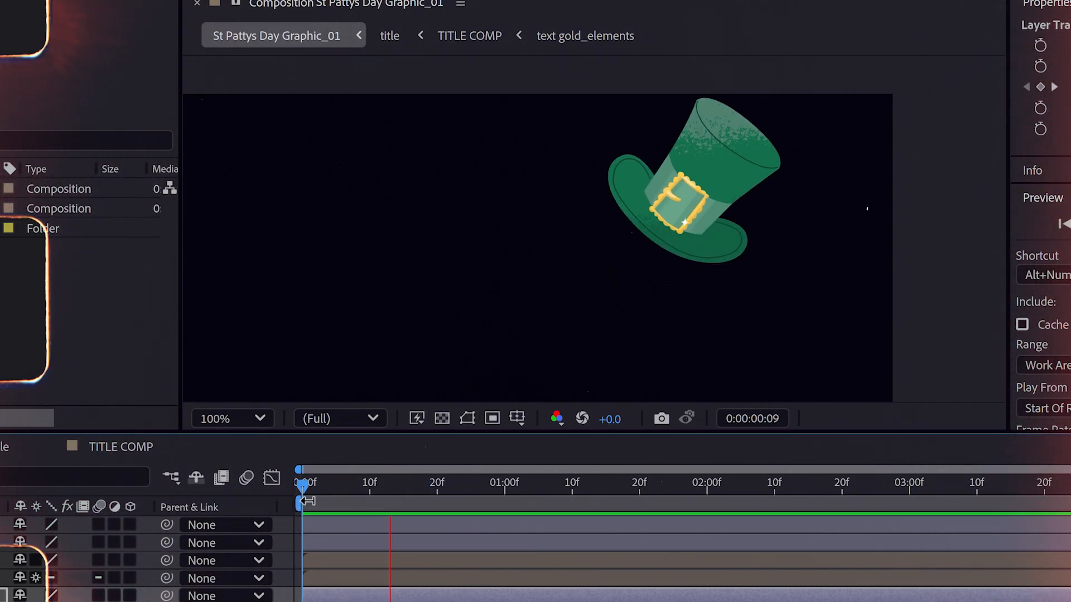
click(333, 488)
drag(333, 488, 424, 492)
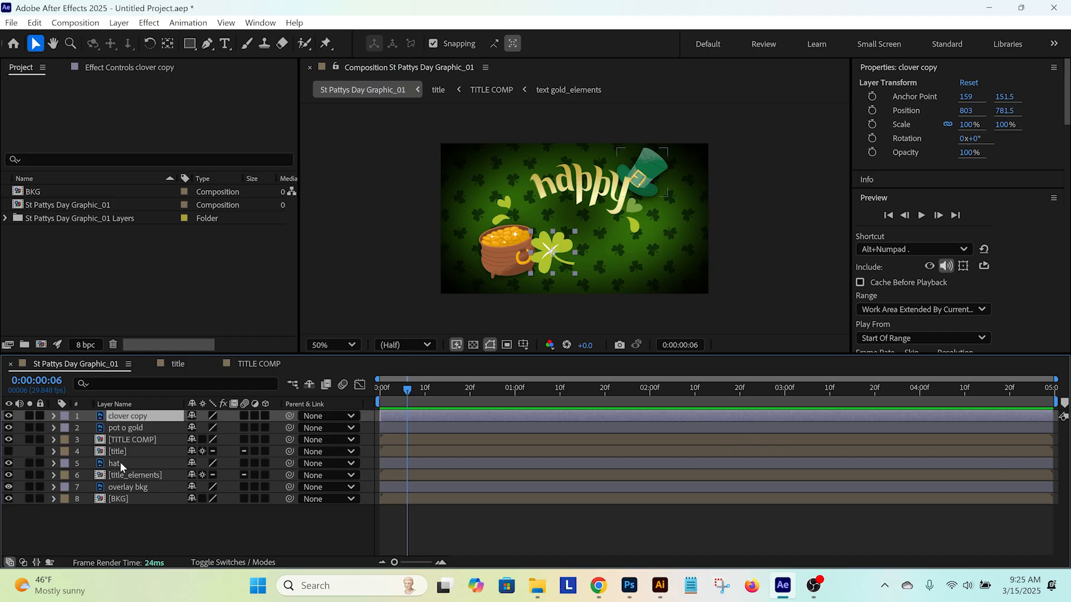
Step: Add a Scale keyframe of 0% to the hat layer at 0:00:00:06
click(119, 462)
key(s)
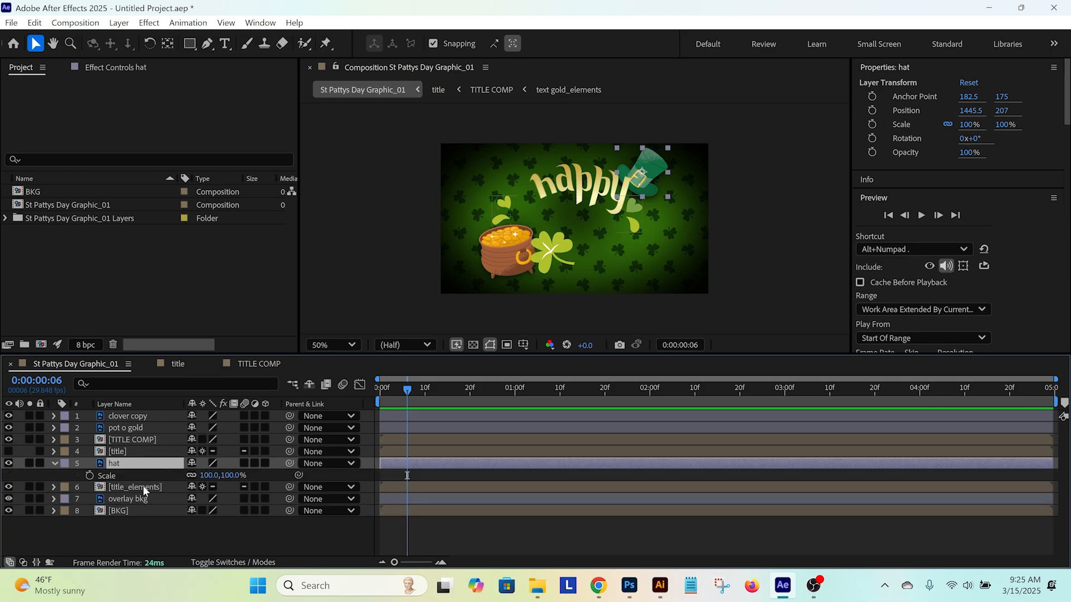
click(89, 475)
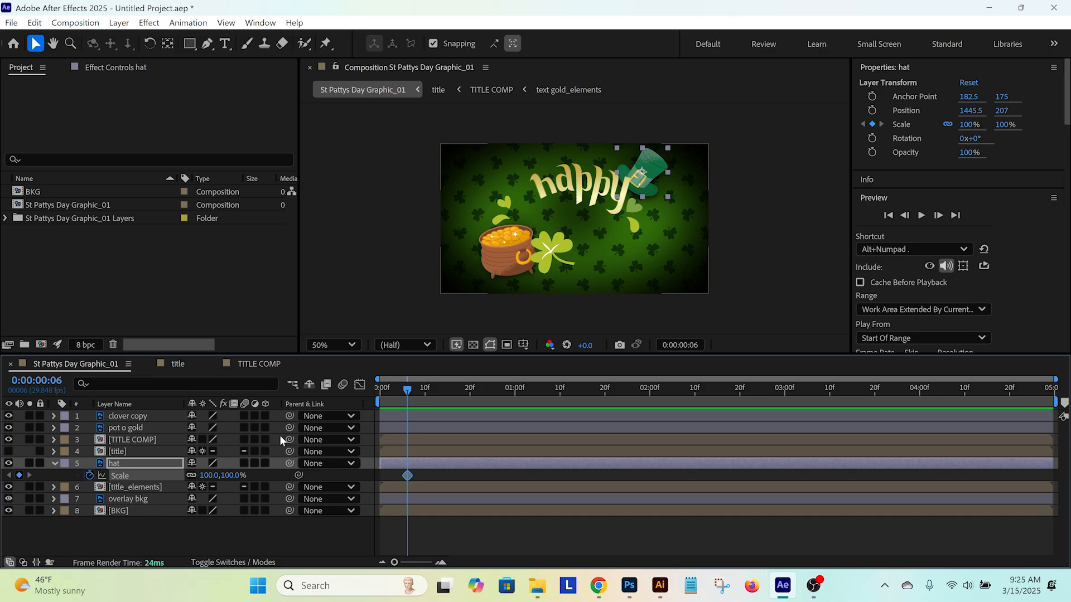
click(233, 475)
text(0)
key(Return)
Step: Move to 0:00:00:11 and set the hat layer's scale to 125%
key(Page_Down)
key(Page_Down)
key(Page_Down)
key(Page_Down)
key(Page_Down)
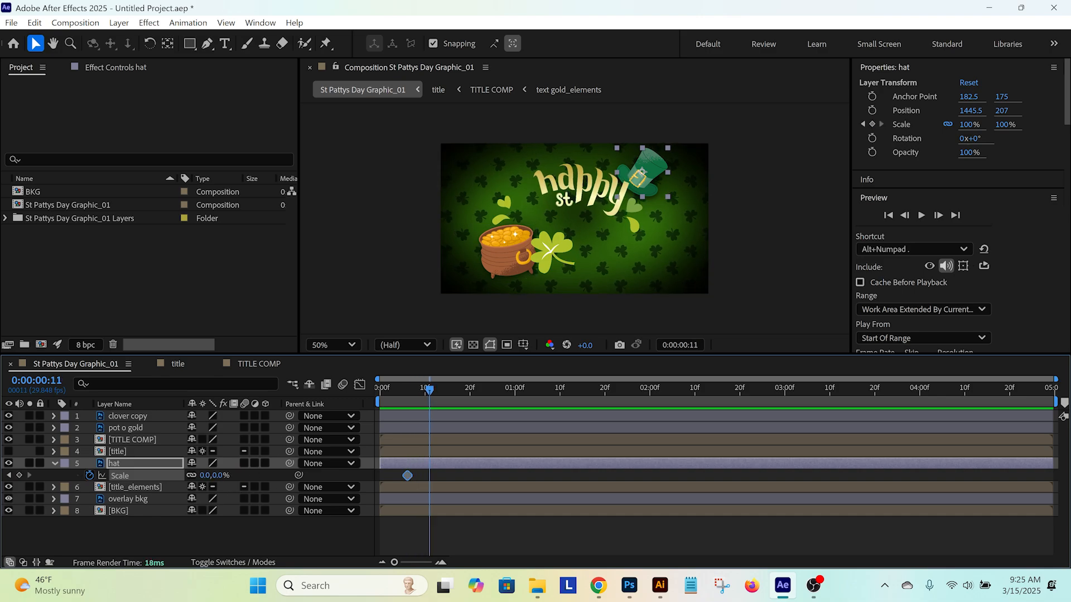
key(Page_Down)
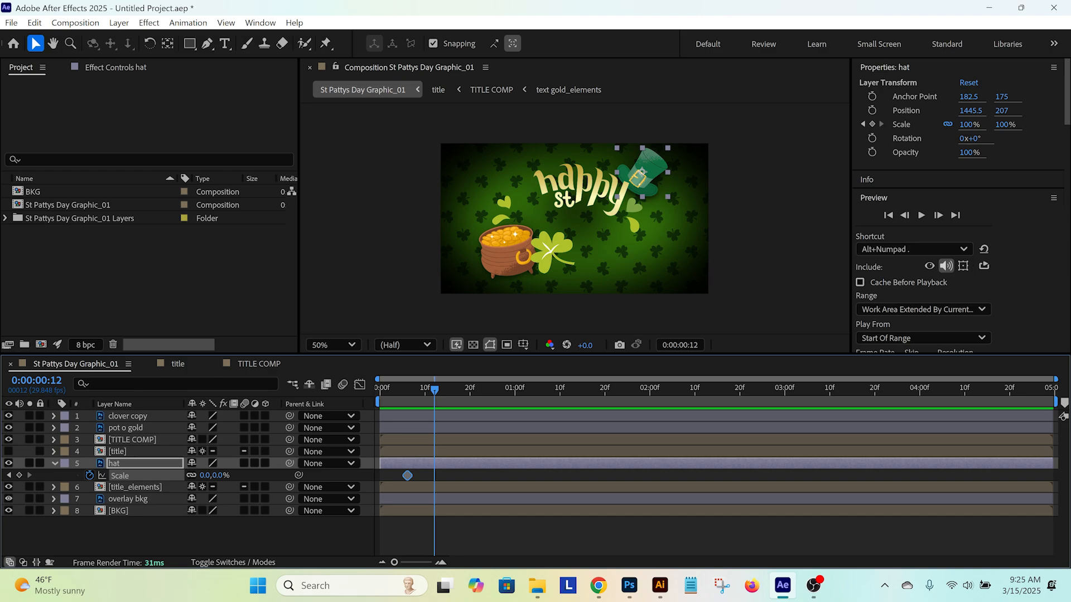
key(Page_Up)
click(232, 475)
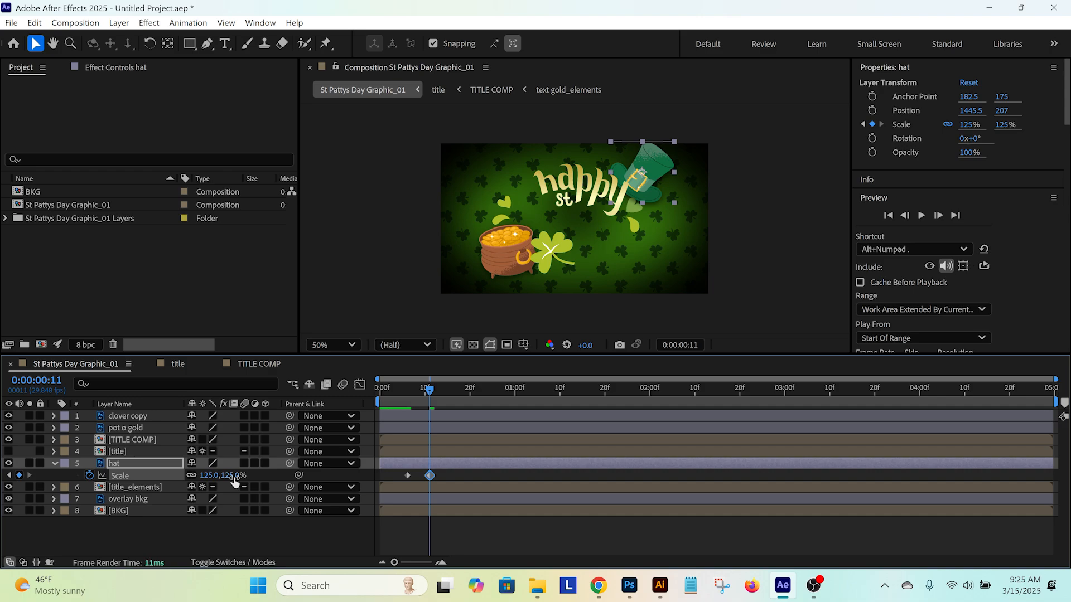
click(407, 475)
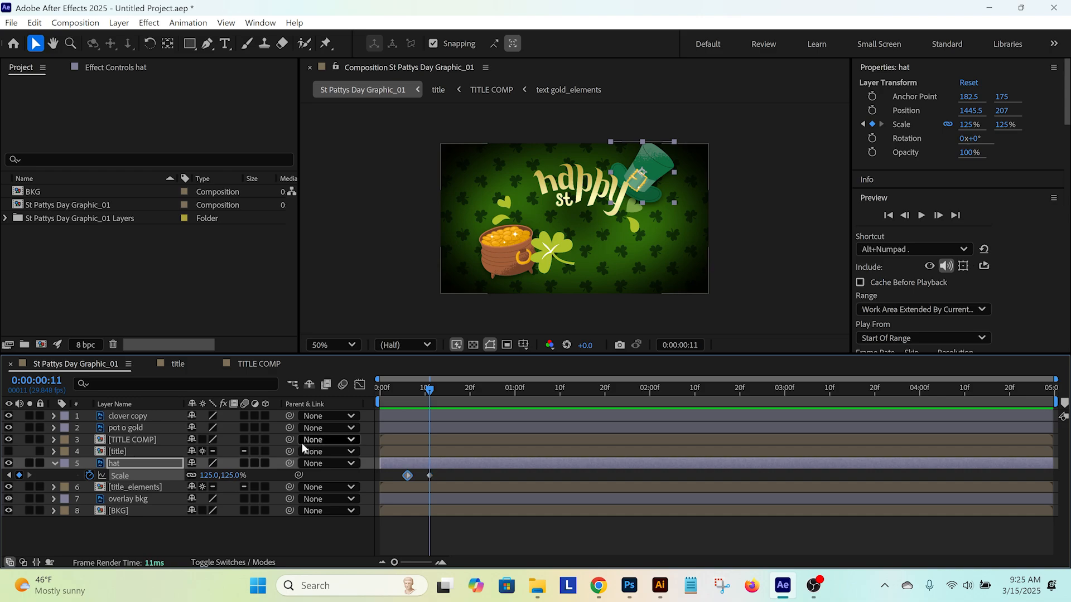
Step: Add a 90% Scale keyframe to the hat layer at 0:00:00:14
key(Page_Down)
key(Page_Down)
key(Page_Down)
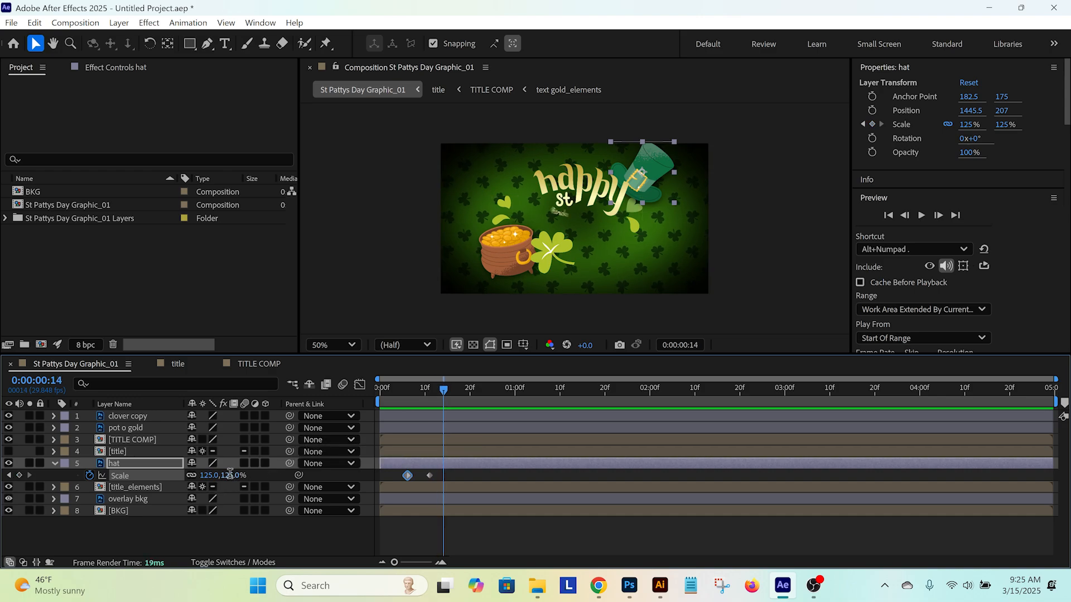
click(230, 475)
text(90)
key(Return)
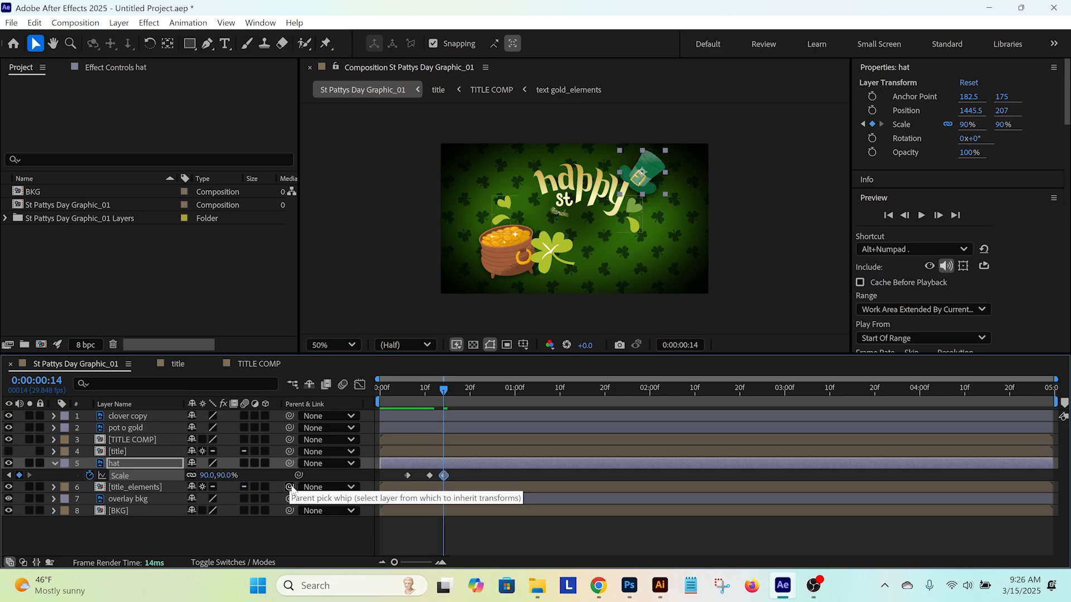
Step: Add a 110% Scale keyframe to the hat layer at 0:00:00:16
key(Page_Down)
key(Page_Down)
click(230, 475)
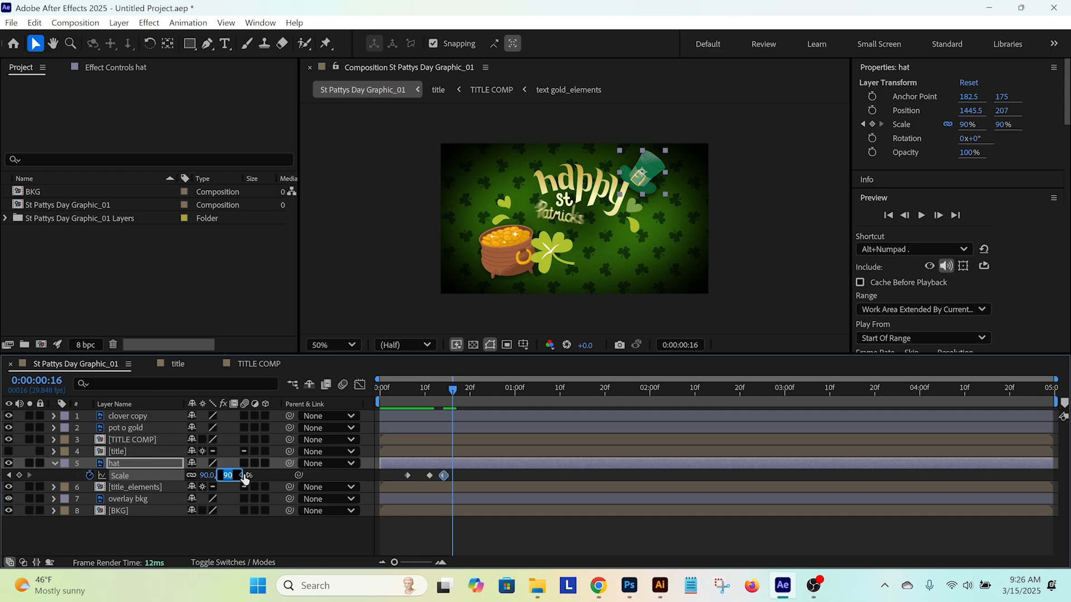
key(Return)
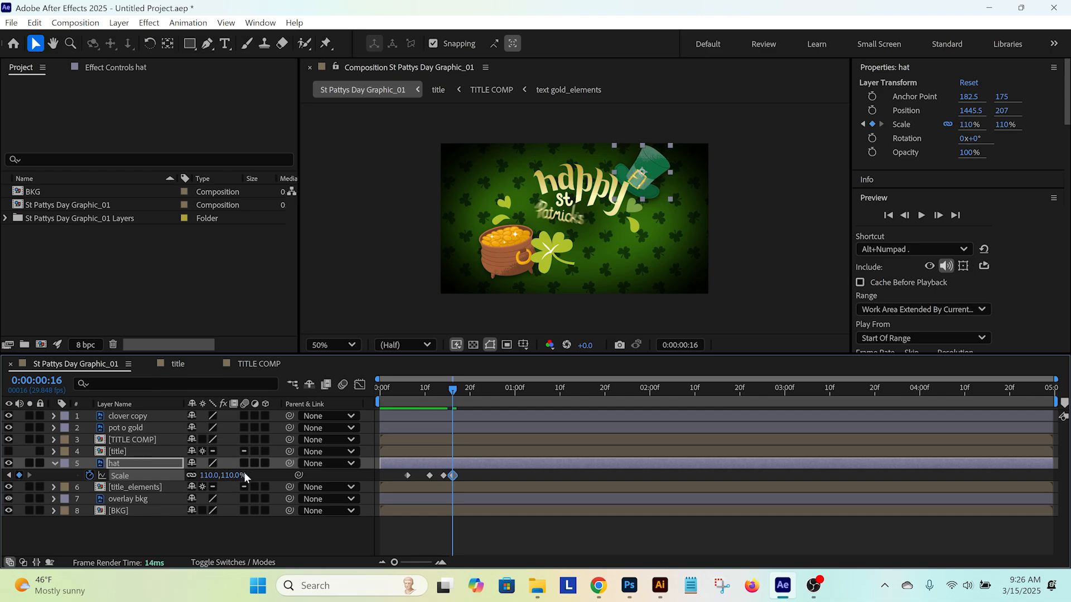
Step: Settle the hat layer's scale at 100% with a keyframe at 0:00:00:18
key(Page_Down)
key(Page_Down)
click(242, 475)
text(100)
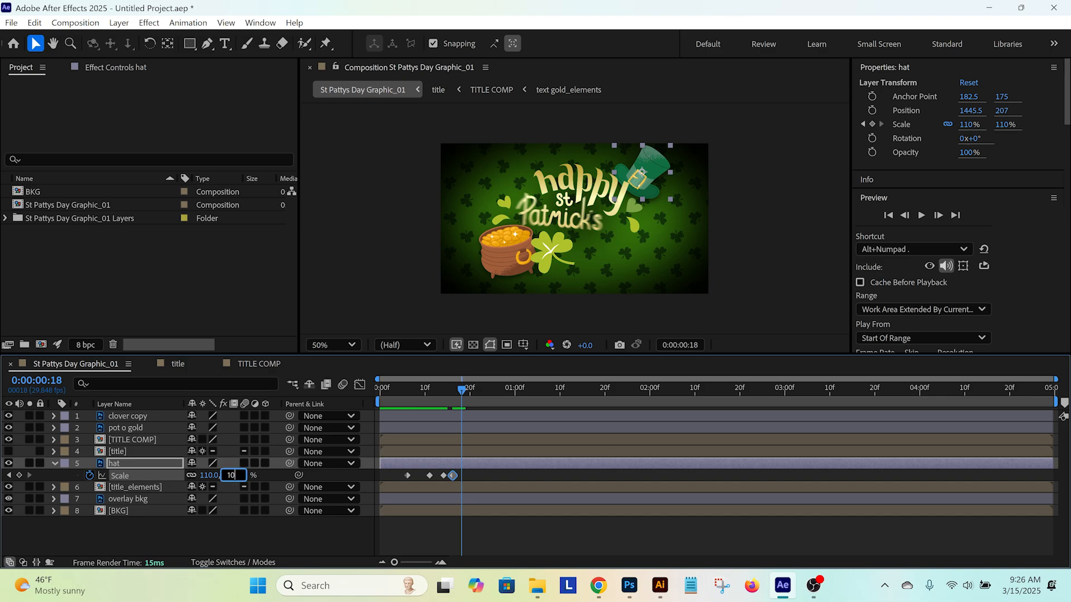
key(Return)
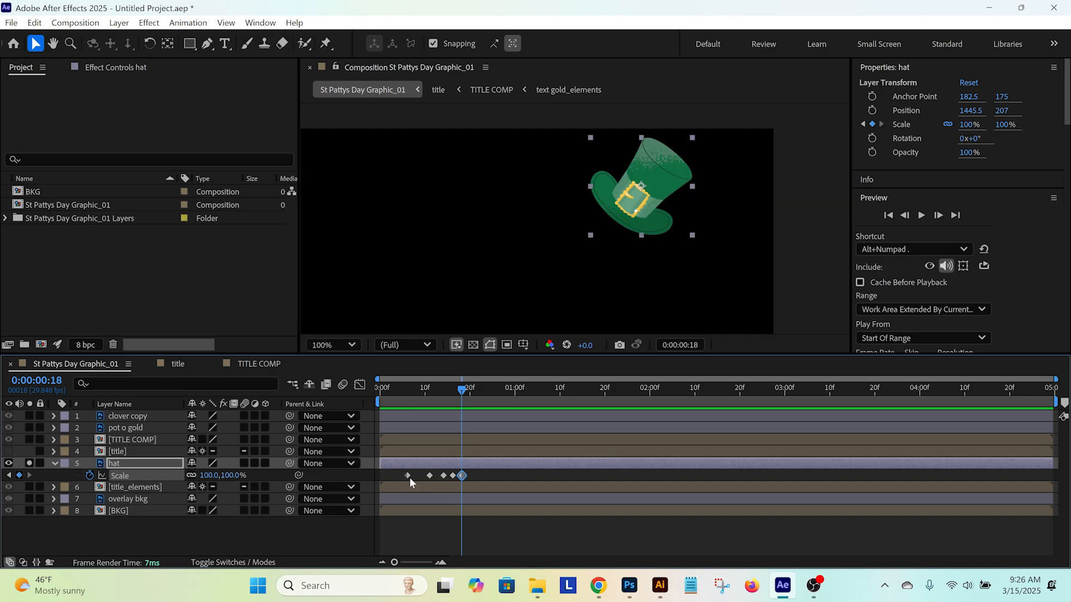
Step: Apply Easy Ease Out to the hat's first Scale keyframe and Easy Ease In to its last one
click(407, 475)
right_click(408, 476)
mouse_move(468, 467)
click(617, 404)
right_click(463, 476)
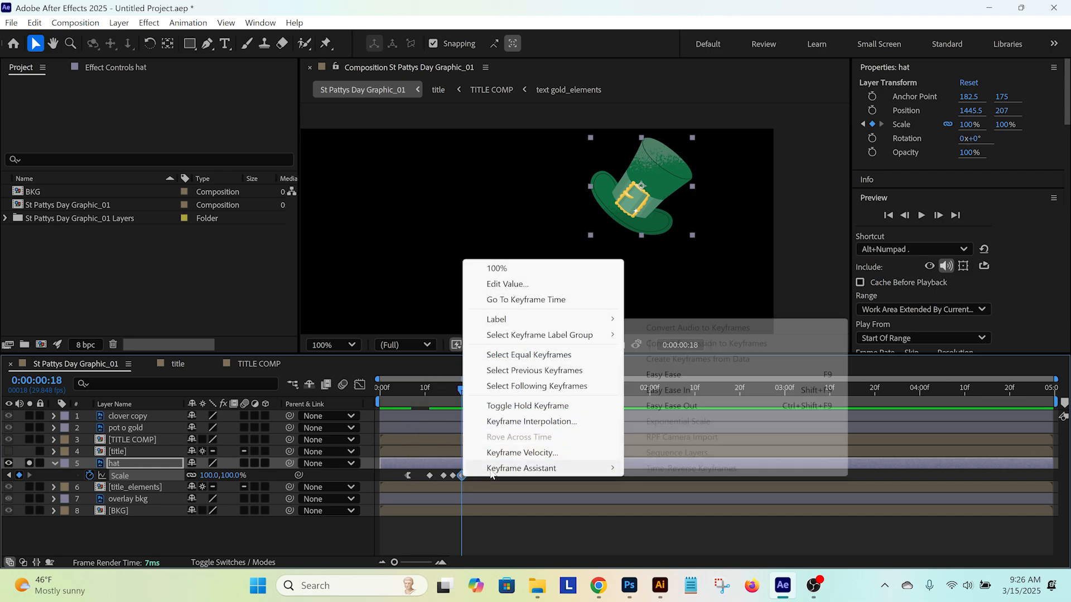
click(668, 389)
Step: Apply Easy Ease to the hat's three middle Scale keyframes and preview the animation
drag(421, 473, 450, 474)
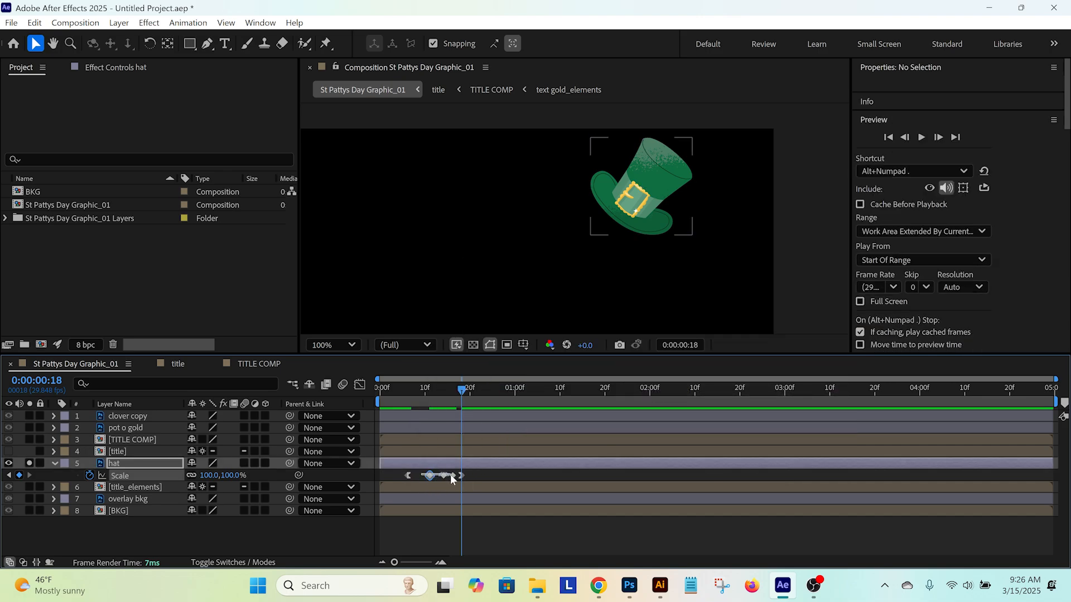
right_click(450, 477)
mouse_move(491, 469)
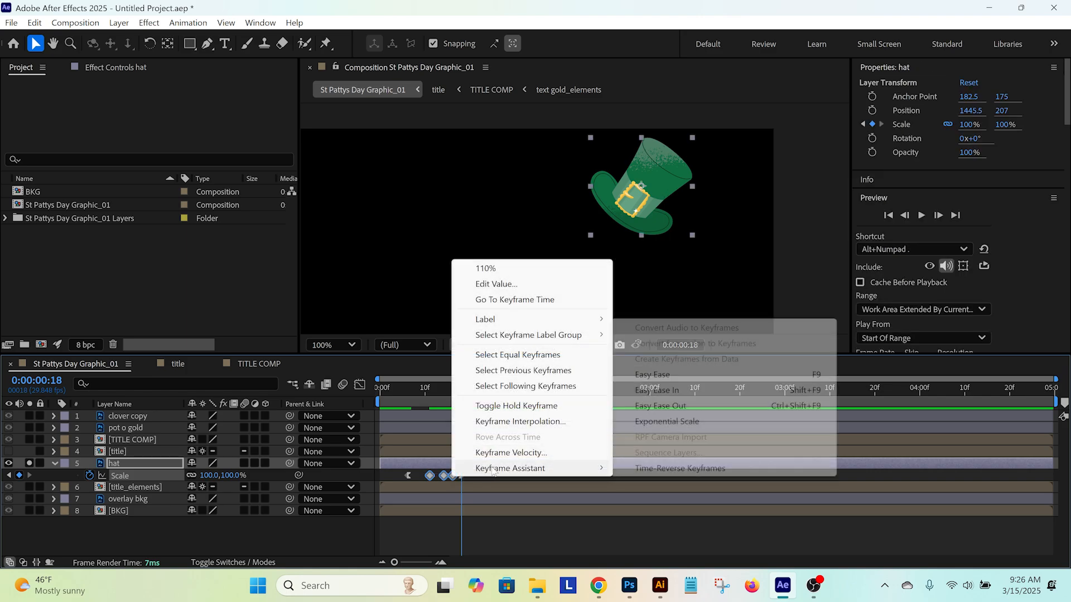
click(653, 374)
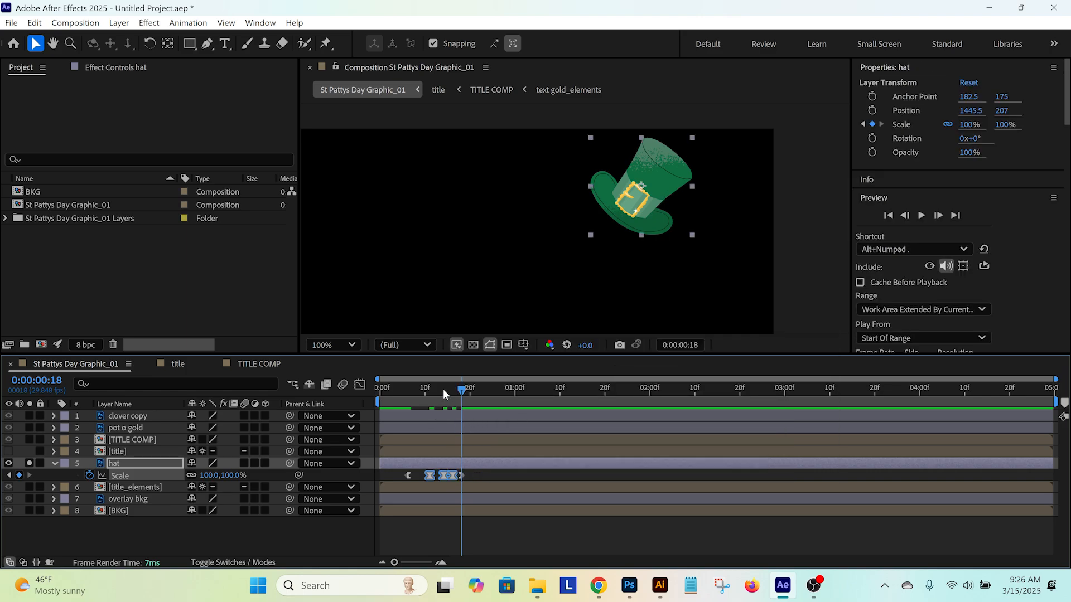
key(space)
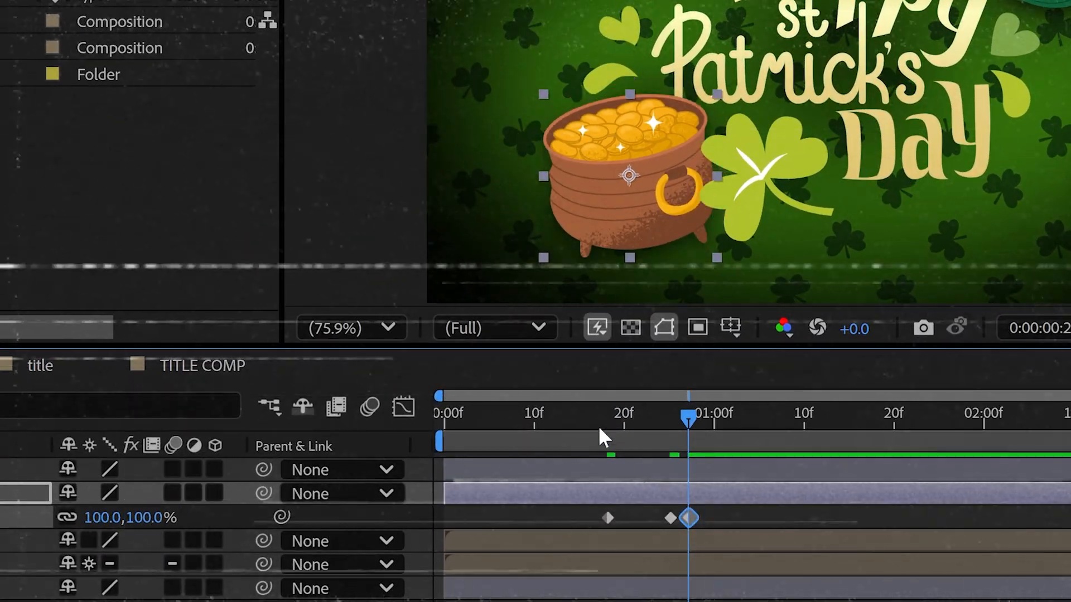
Step: Apply Easy Ease Out to the pot o gold layer's first Scale keyframe and Easy Ease In to its last, and preview
drag(463, 391, 489, 392)
click(609, 517)
key(ctrl+shift+F9)
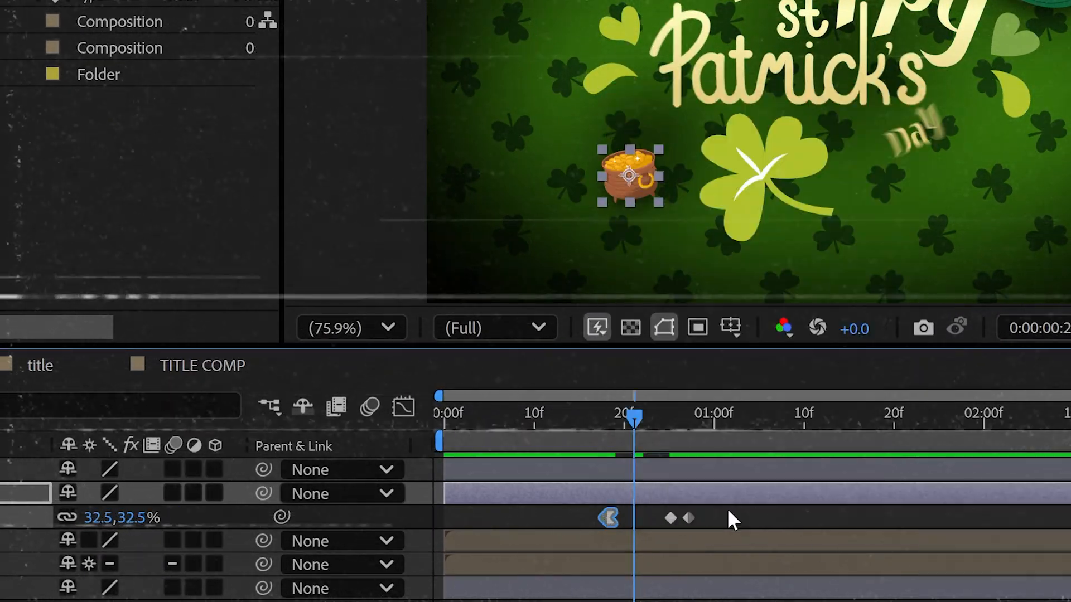
click(689, 517)
key(shift+F9)
key(space)
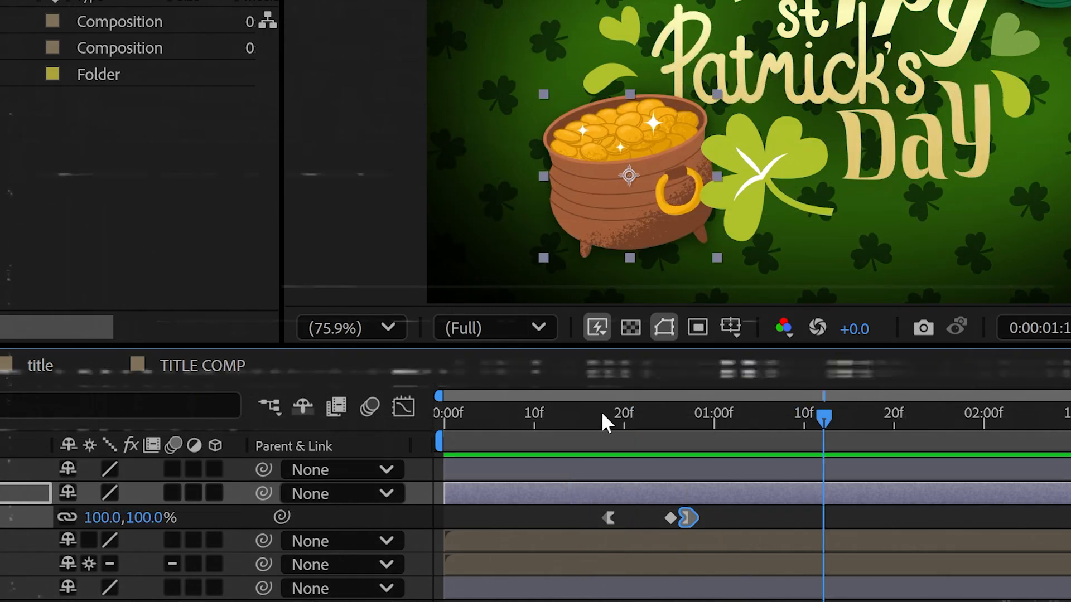
Step: Set the pot o gold layer's middle Scale keyframes to 125%, 90% and 110%, and apply Easy Ease to them
click(139, 518)
text(125)
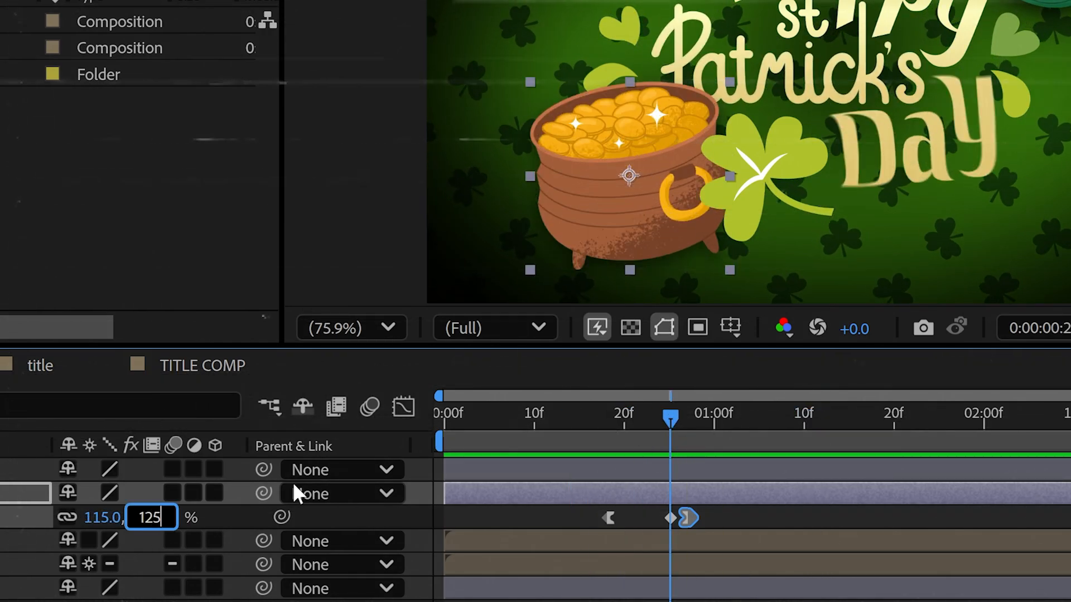
drag(688, 518, 697, 513)
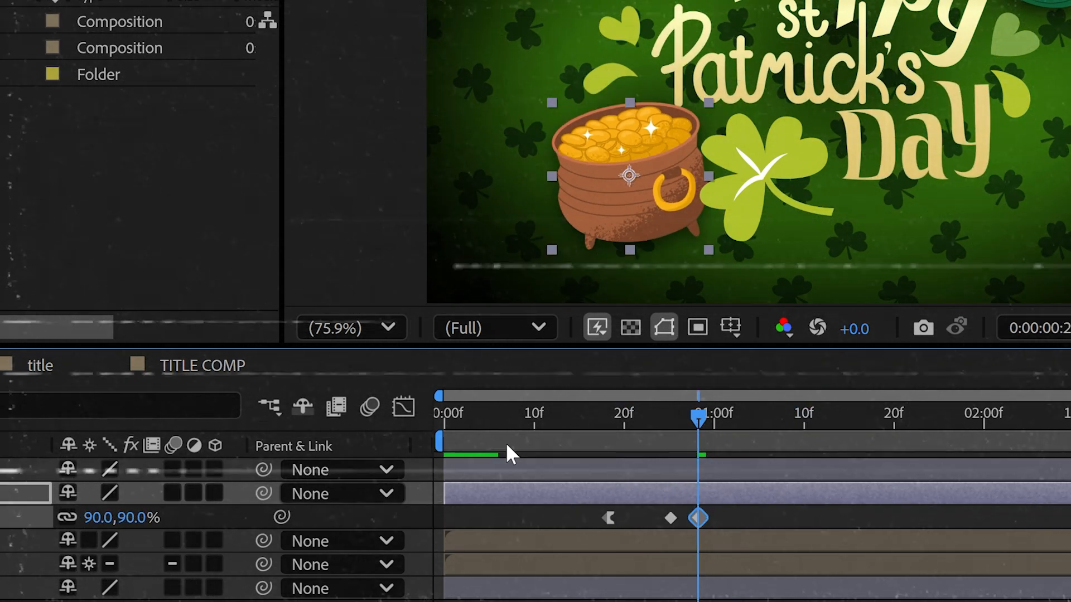
click(144, 518)
text(110)
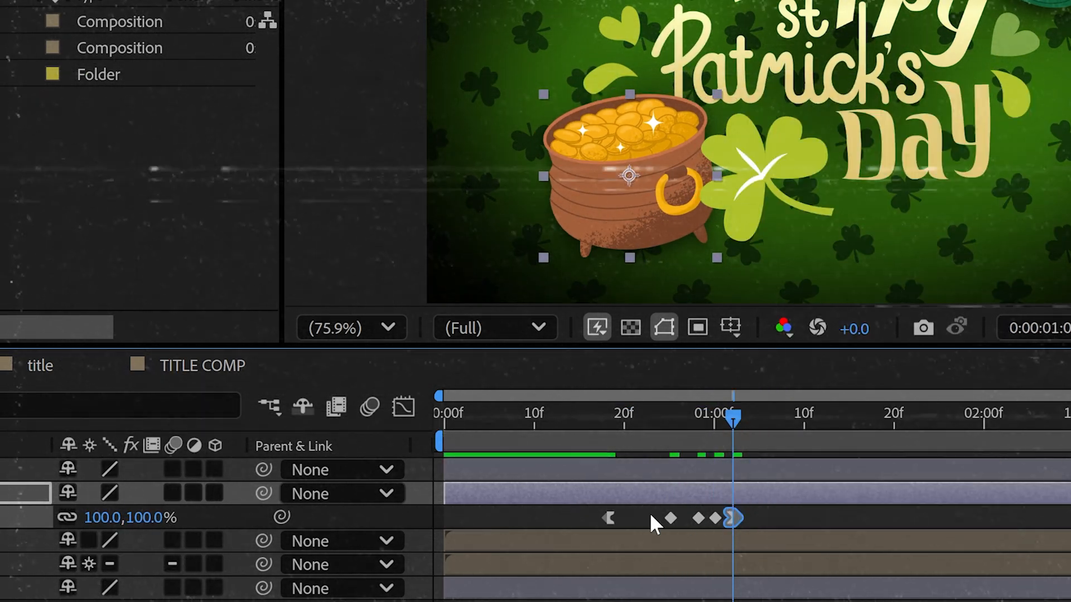
key(F9)
click(610, 425)
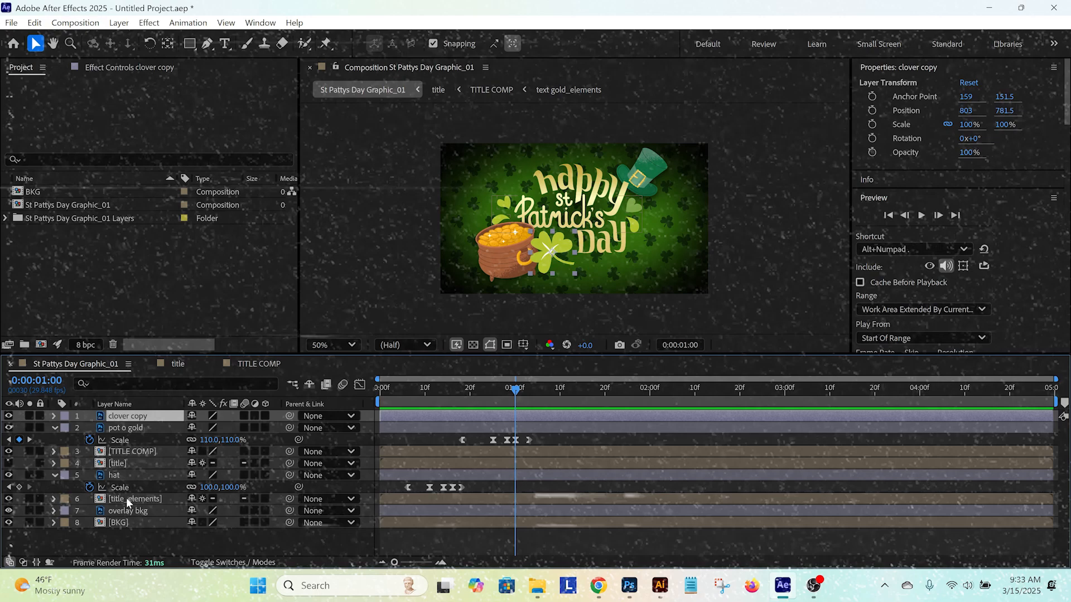
Step: In the title_elements composition, trim the 01, heart_02, heart_01 and 04 layers to start at 0:00:01:00
click(126, 497)
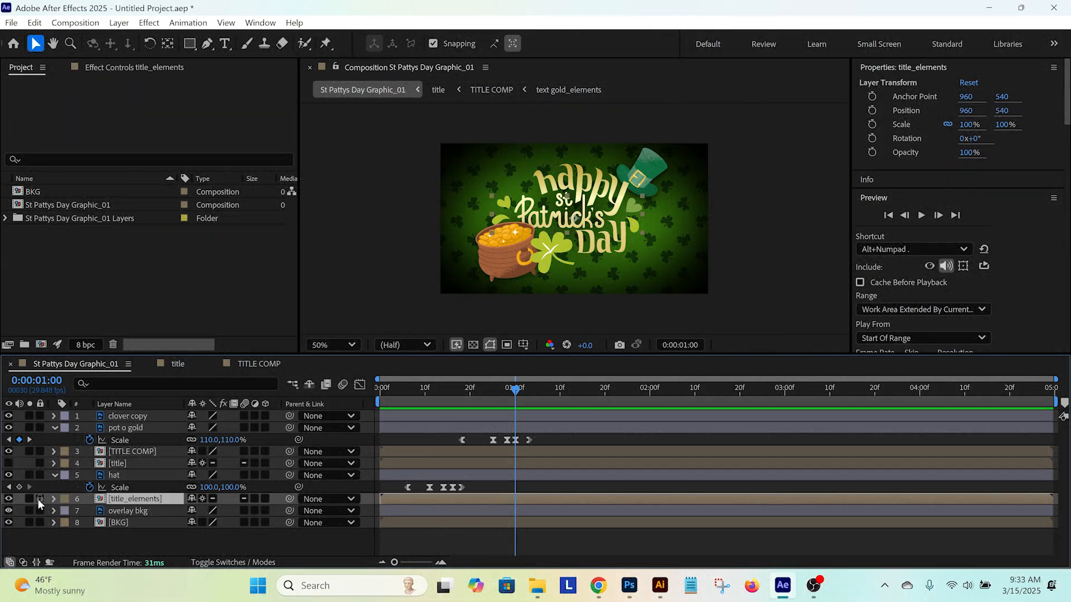
click(29, 499)
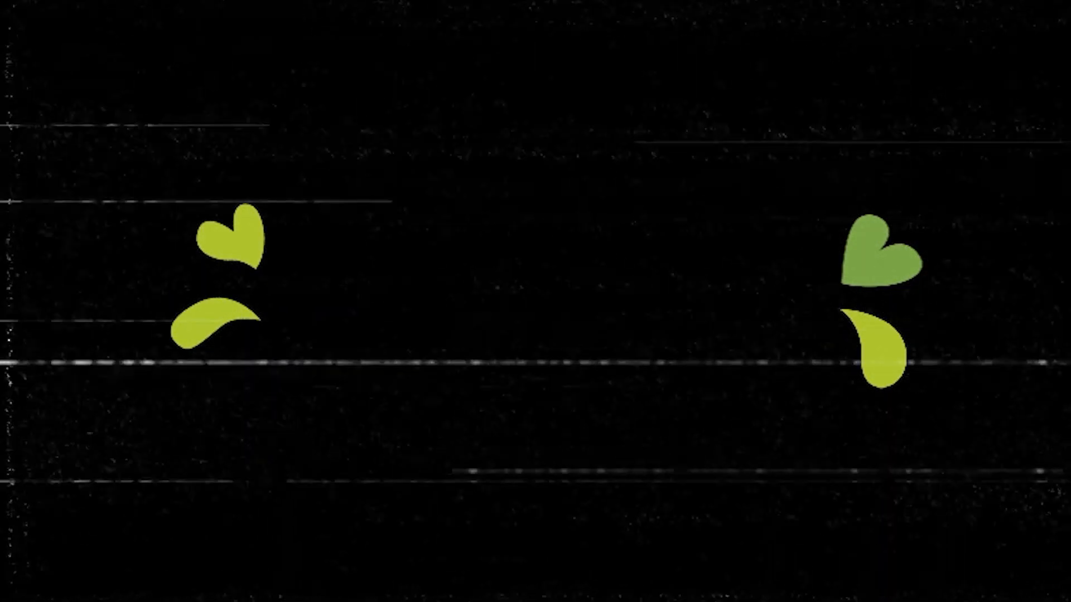
click(112, 428)
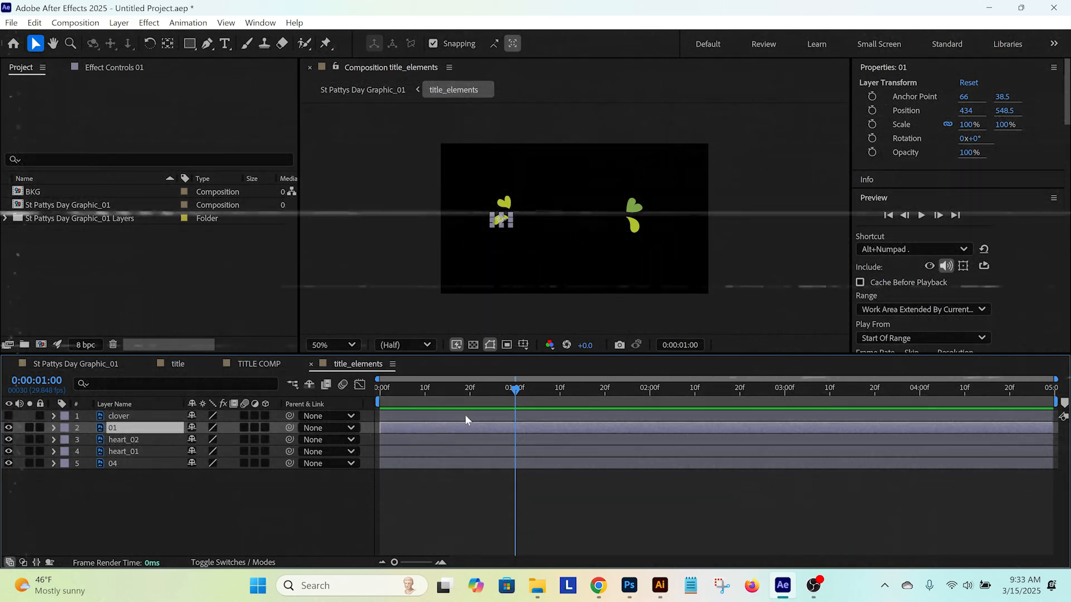
shift+click(130, 464)
key(alt+[)
Step: Trim the start of the heart_02 layer to 0:00:01:05
key(Page_Down)
key(Page_Down)
key(Page_Down)
key(Page_Down)
key(Page_Down)
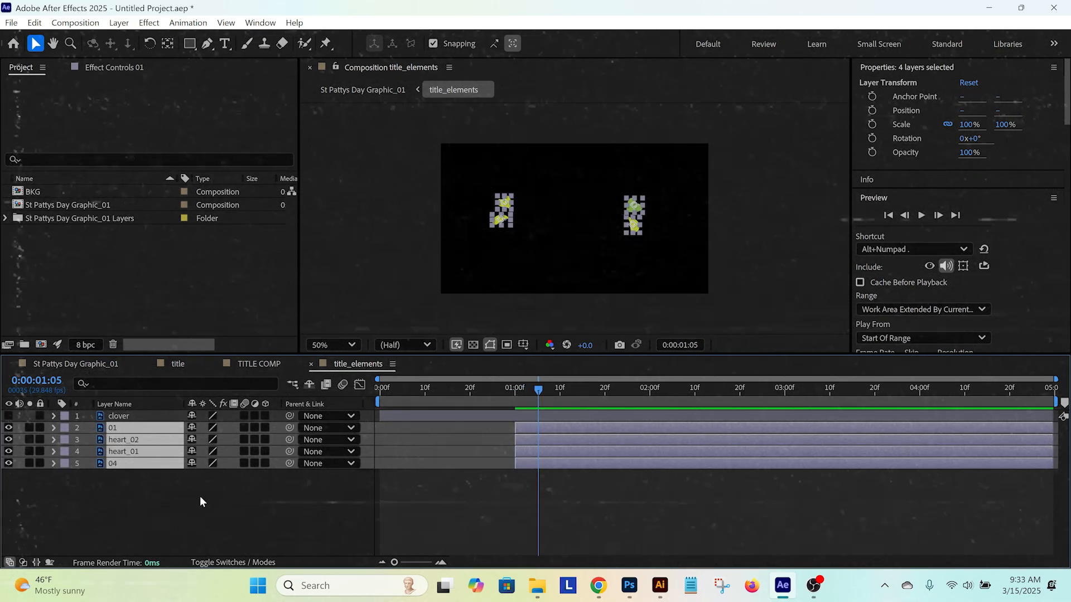
click(113, 428)
key(F2)
click(558, 439)
key(alt+[)
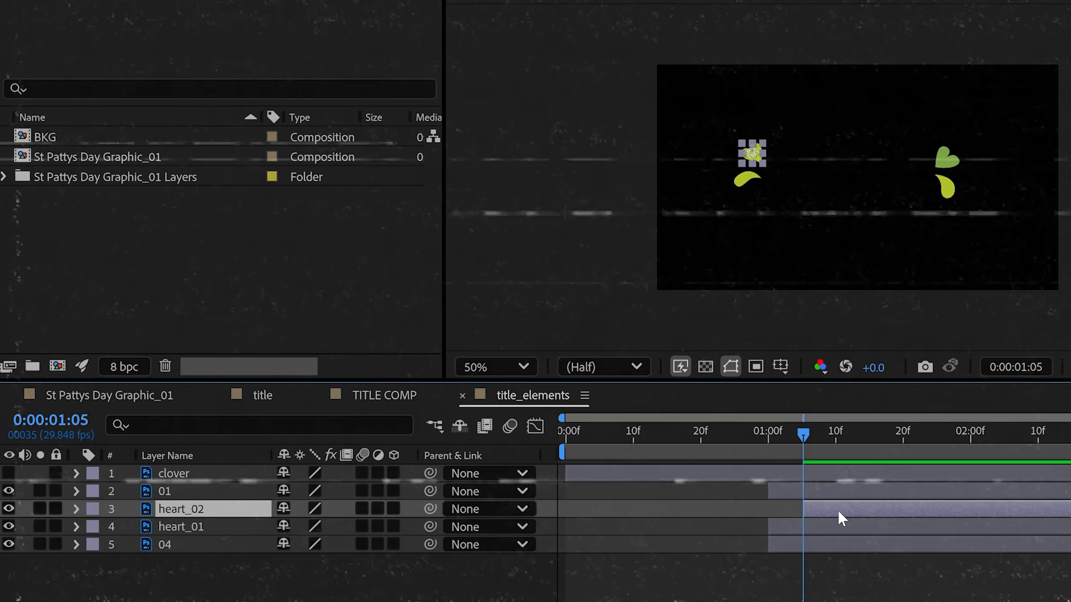
Step: Trim the start of the heart_01 layer to five frames after heart_02
key(Page_Down)
key(Page_Down)
key(Page_Down)
key(Page_Down)
key(Page_Down)
click(557, 452)
key(alt+[)
Step: Trim the start of the 04 layer to five frames after heart_01
key(Page_Down)
key(Page_Down)
key(Page_Down)
key(Page_Down)
key(Page_Down)
click(639, 544)
key(alt+[)
Step: Preview the staggered appearance of the title elements
click(549, 418)
key(space)
drag(549, 417, 577, 440)
key(space)
click(447, 414)
key(space)
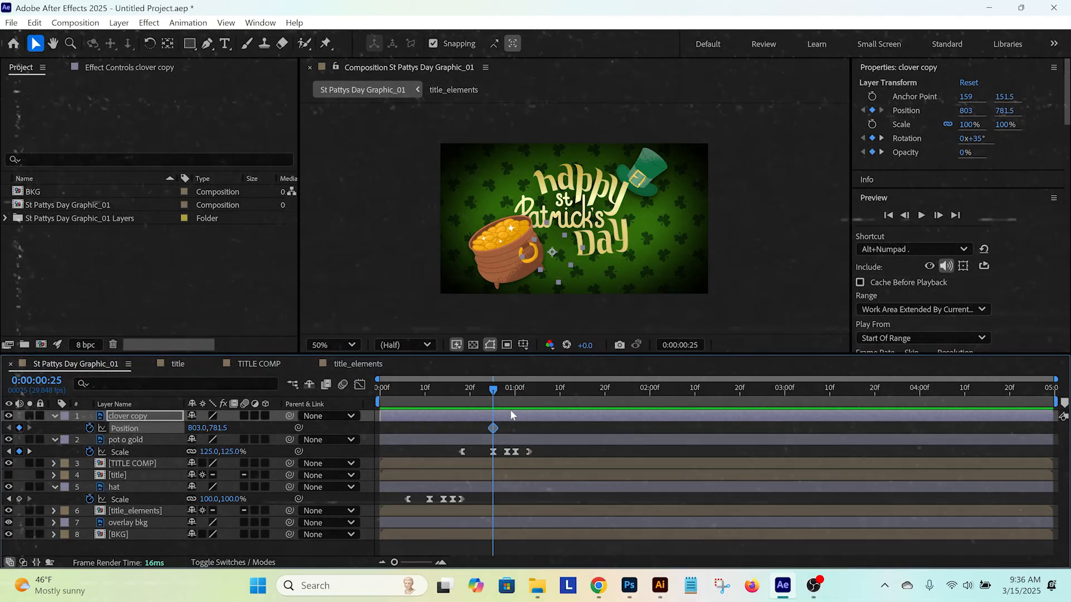
Step: Try moving the clover copy layer's Position keyframe at 0:00:00:25 to an X value of 869
drag(196, 428, 234, 428)
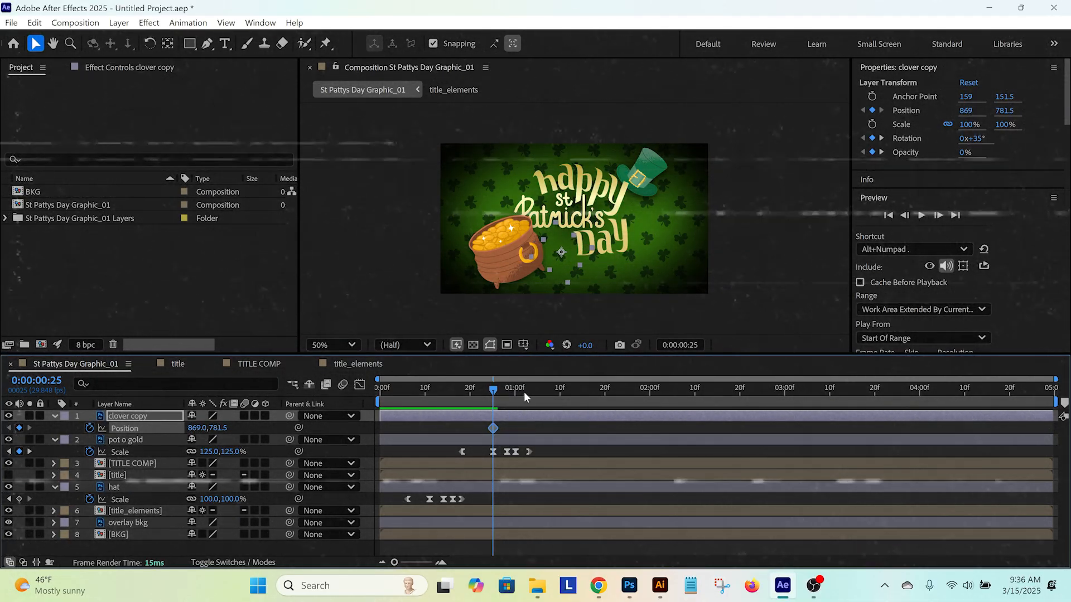
key(r)
key(ctrl+z)
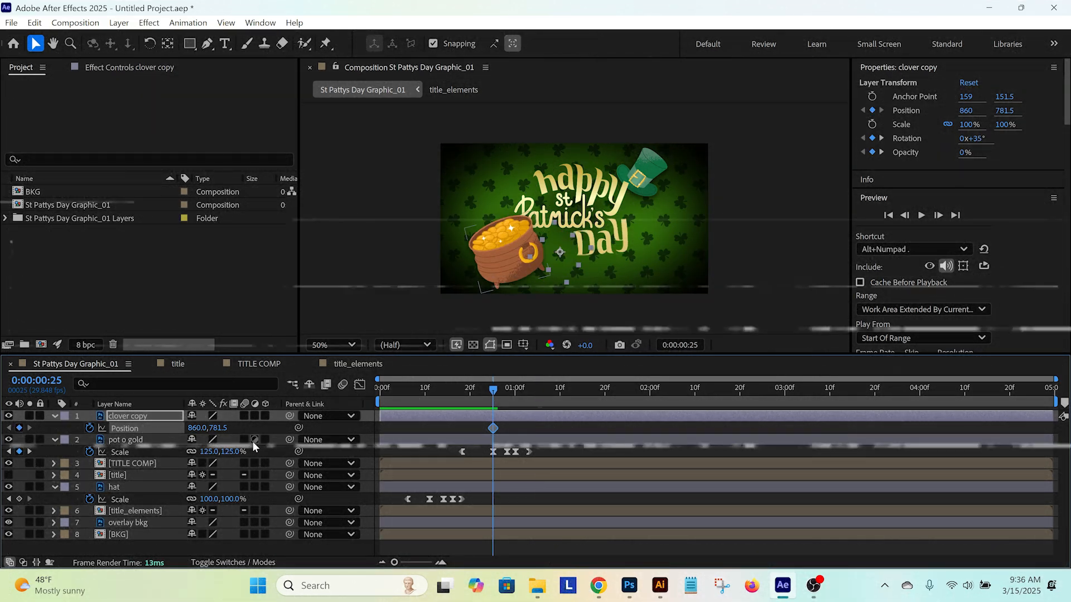
Step: Keyframe clover copy's Position to slide from X 877 at 0:00:00:25 to X 803 at about 0:00:01:05, keeping Y at 781.5
key(t)
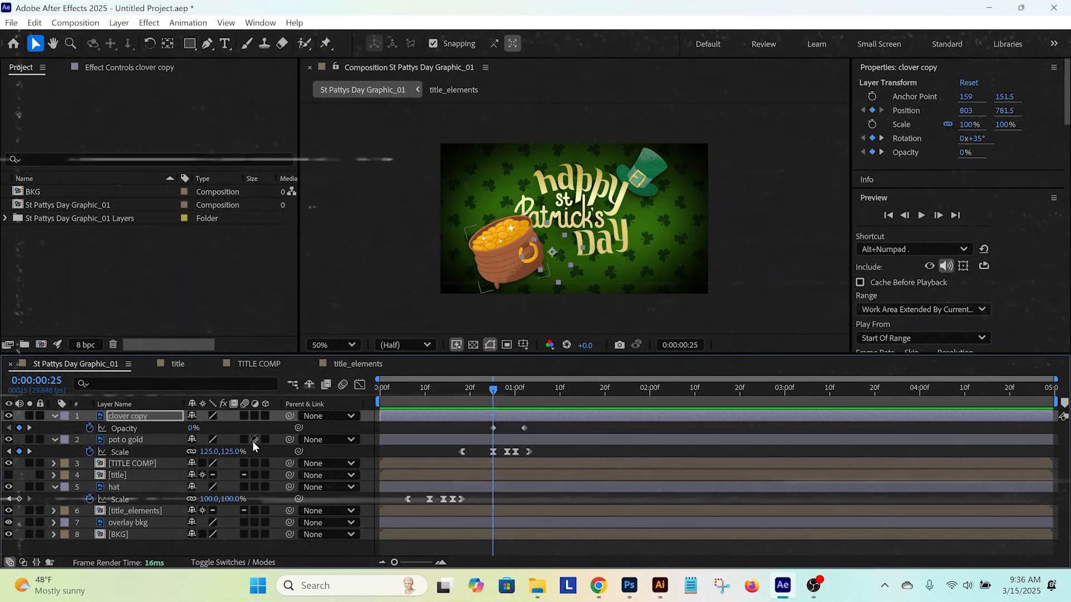
key(p)
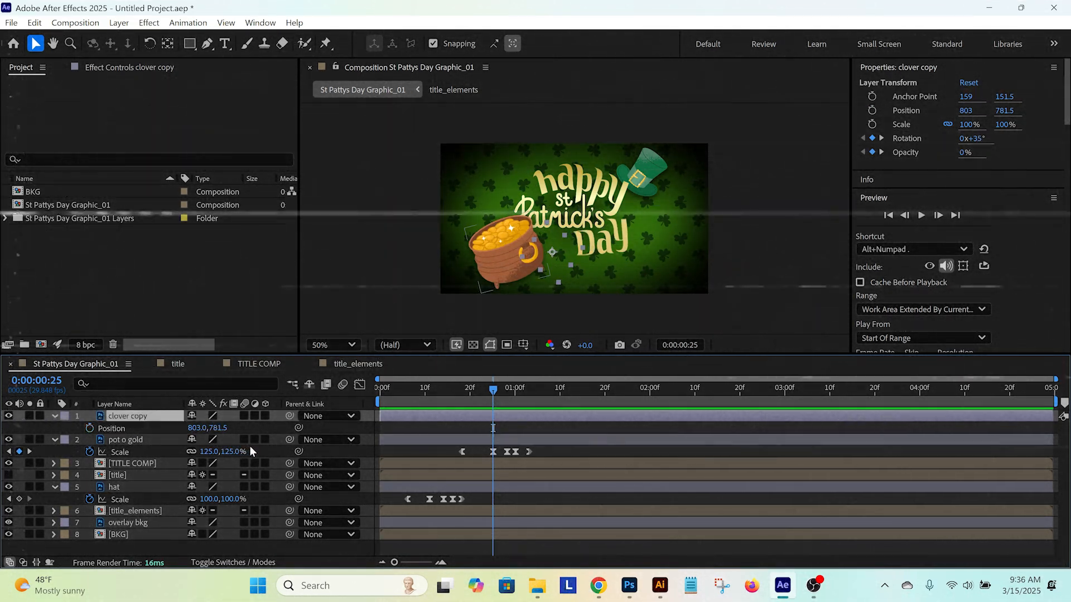
click(89, 427)
click(89, 428)
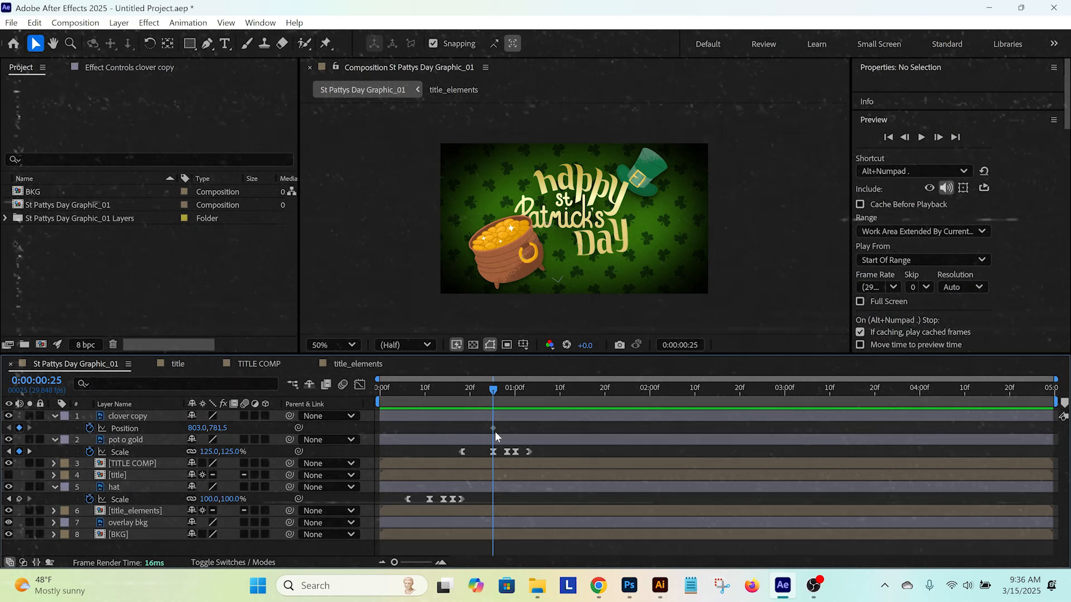
drag(494, 428, 550, 434)
drag(199, 428, 130, 428)
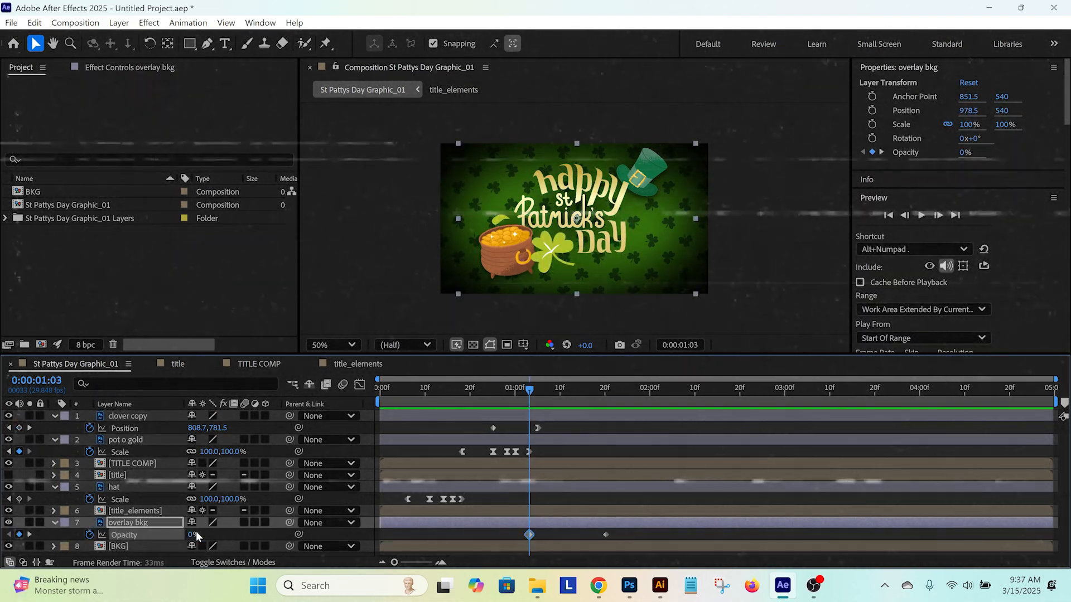
Step: Preview the full animation and collapse the keyframed properties of all layers in the main composition
key(space)
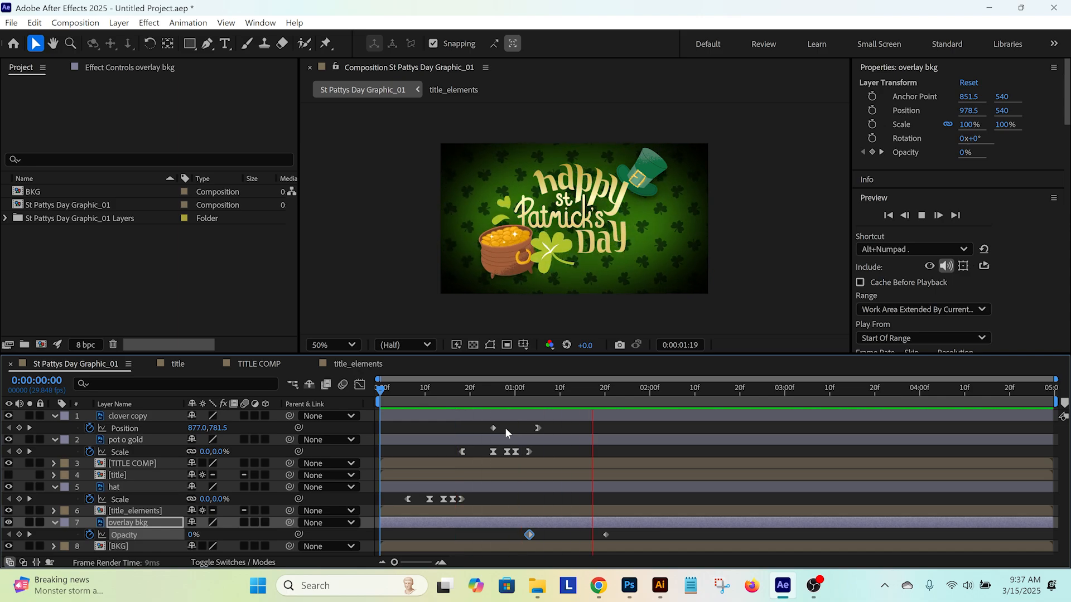
key(space)
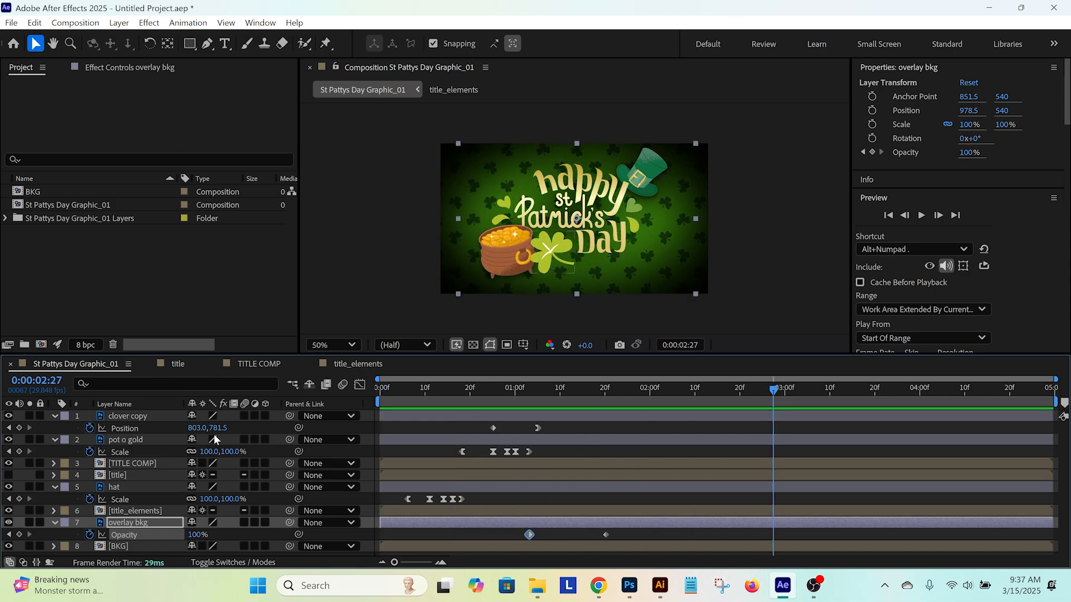
click(128, 416)
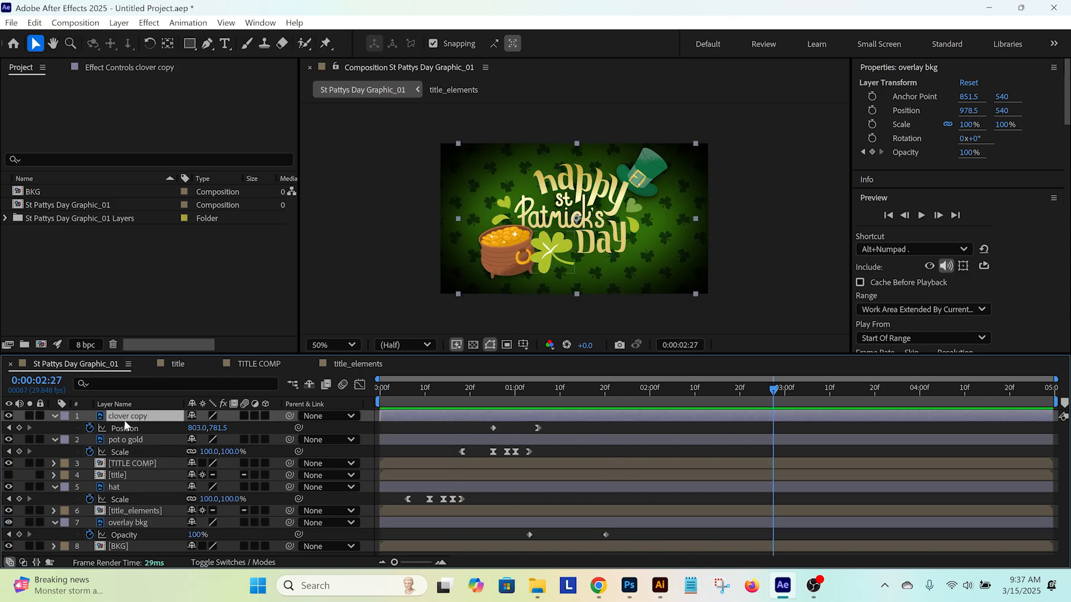
shift+click(127, 547)
key(u)
click(143, 529)
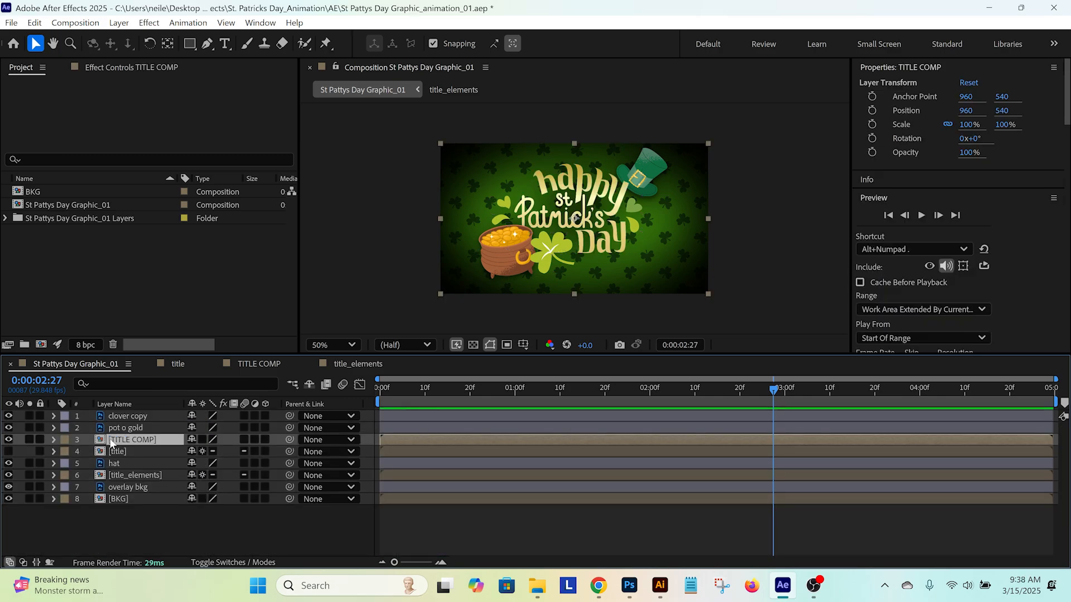
Step: Create a white 1920 × 1080 px solid named White Solid 1 above the other layers
click(131, 543)
key(ctrl+y)
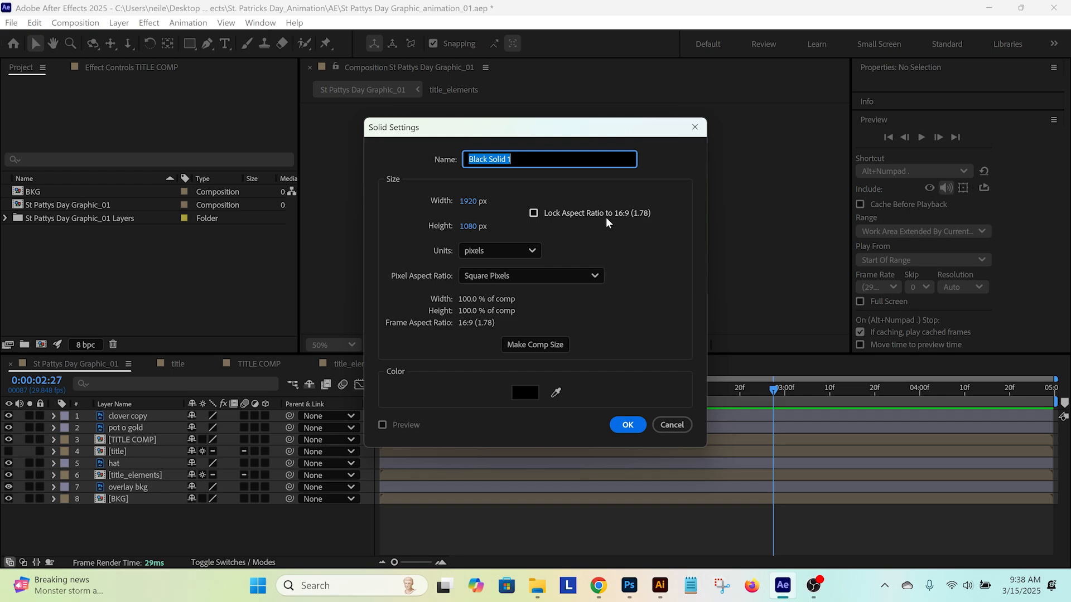
click(525, 393)
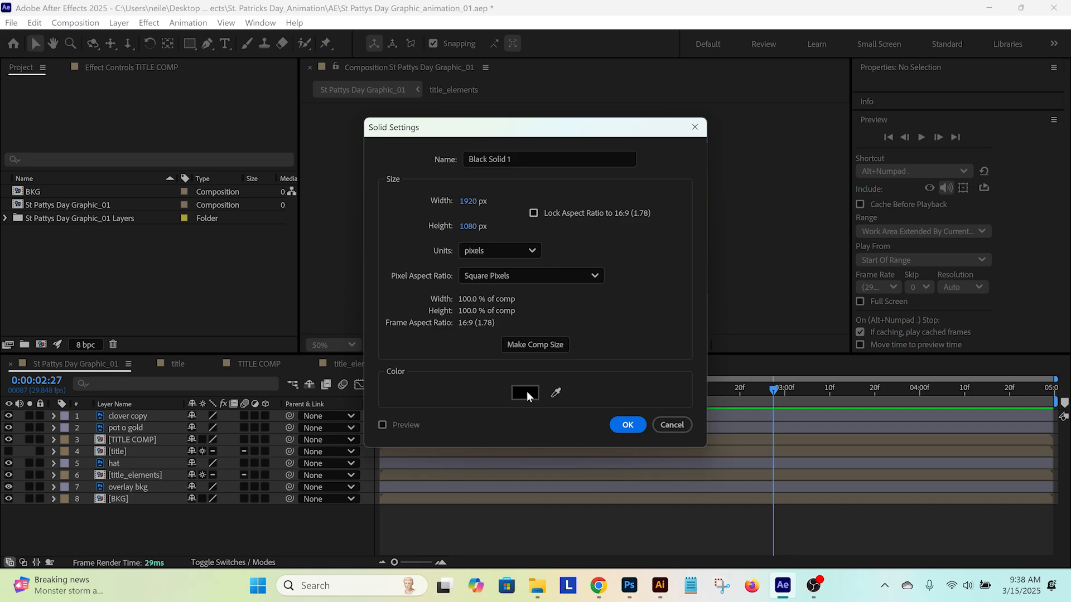
click(526, 392)
drag(476, 294, 362, 196)
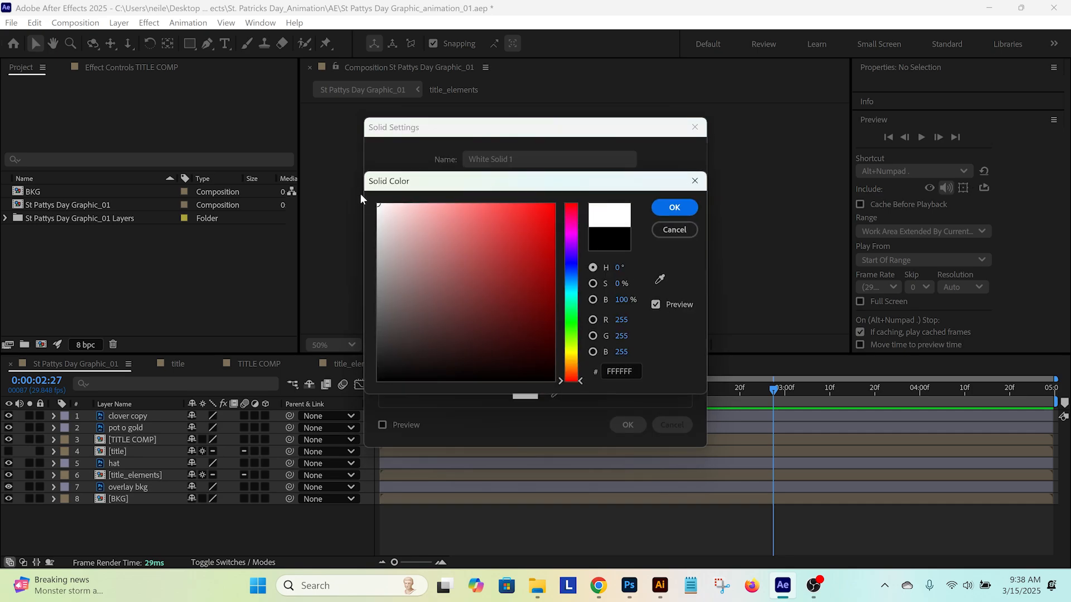
click(676, 207)
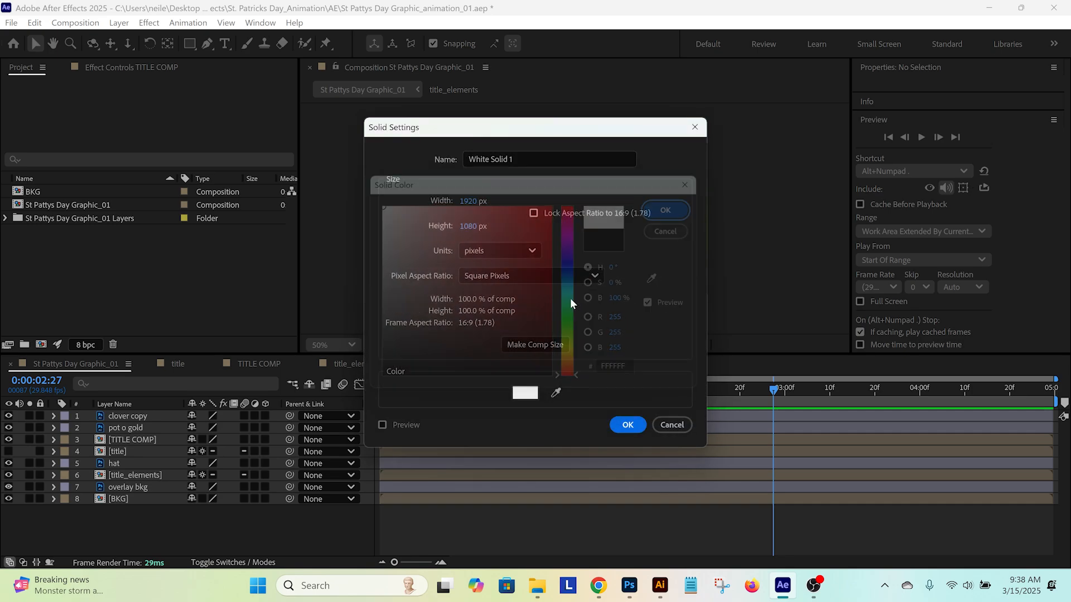
click(626, 425)
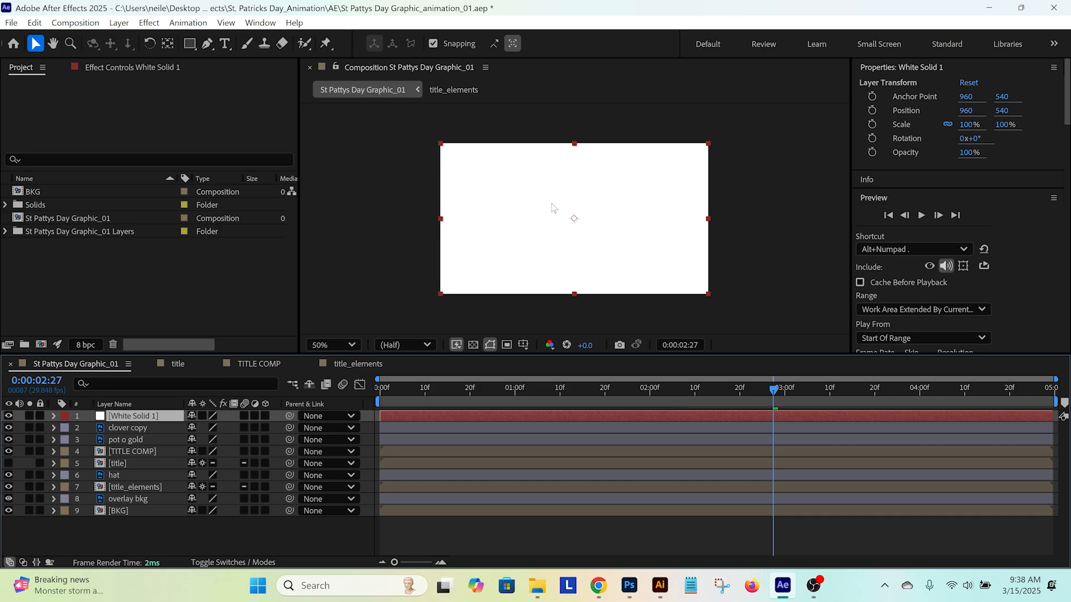
Step: Mask the white solid with a tall narrow rectangle and shift its lower edge to the right to form a diagonal band
key(q)
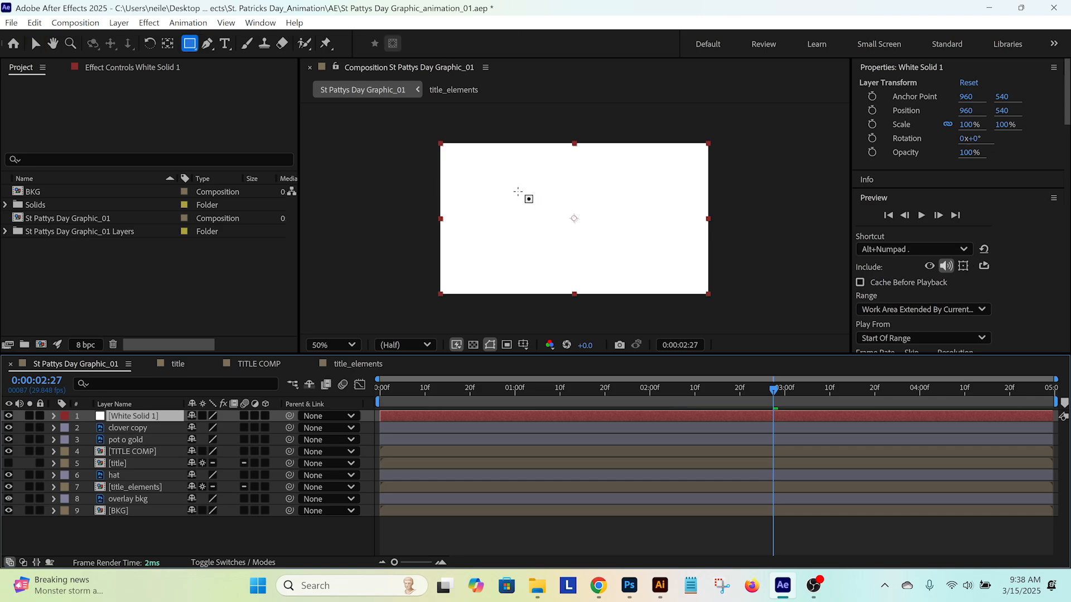
drag(503, 129, 540, 305)
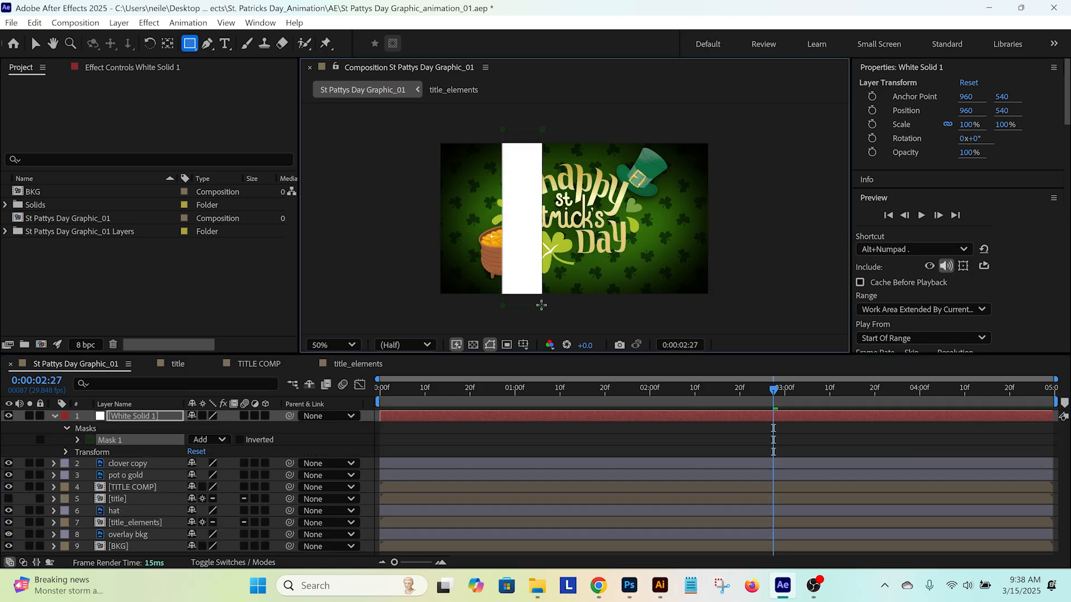
key(v)
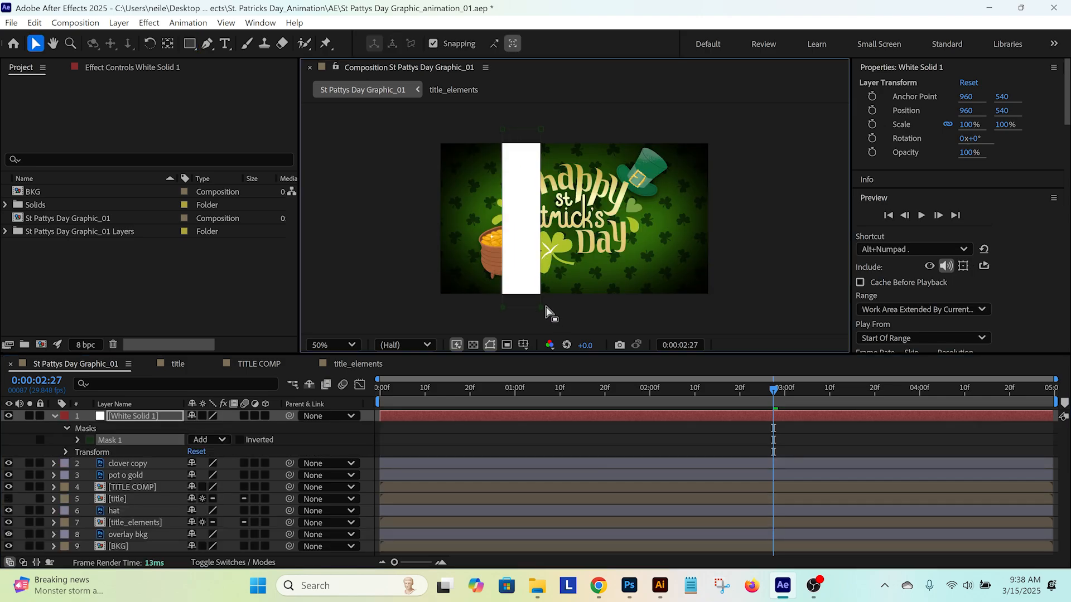
drag(542, 307, 672, 300)
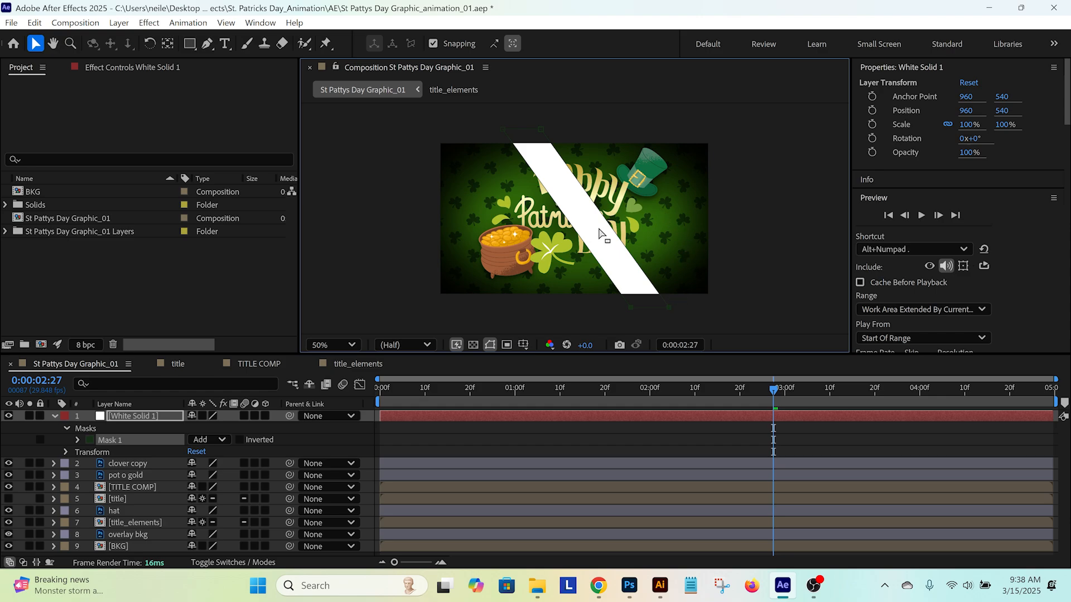
Step: Set the white solid's Mask Feather to 100 pixels
key(f)
click(218, 440)
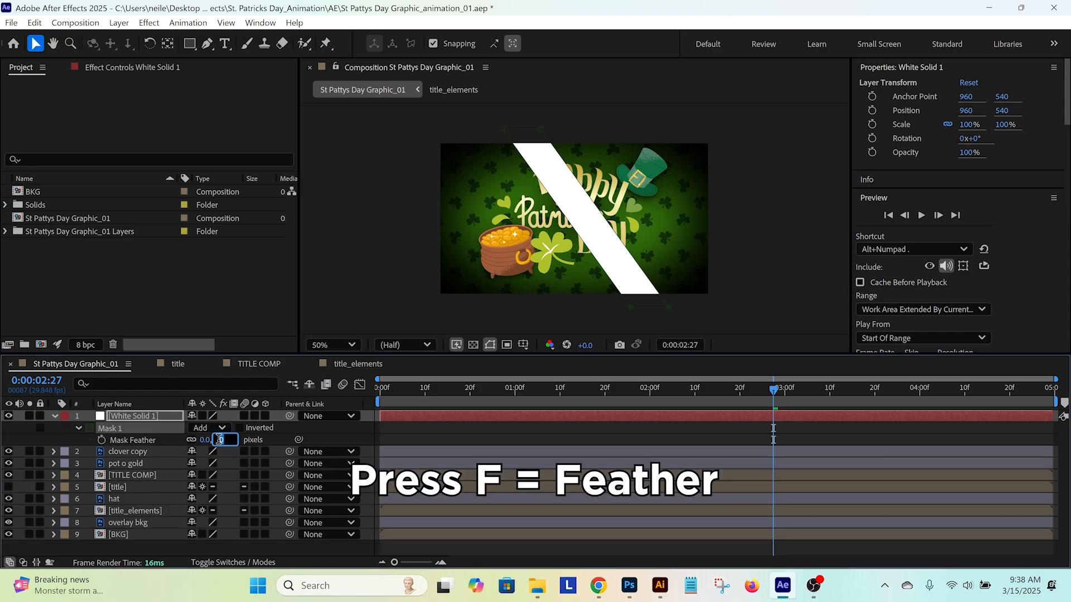
text(100)
key(Return)
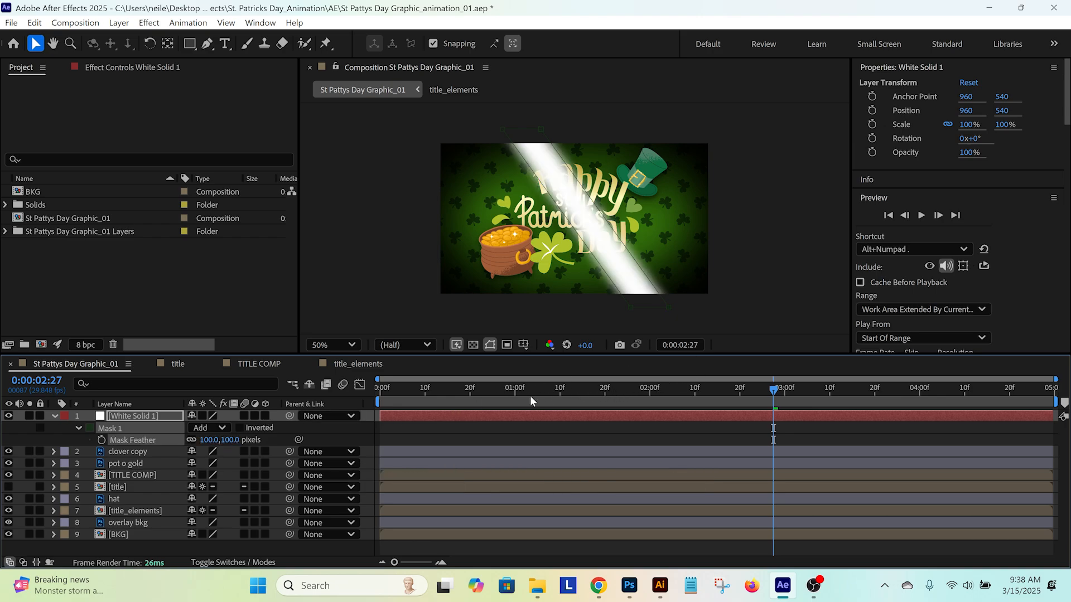
Step: Keyframe the solid's Mask Path at 0:00:01:10 and move the diagonal band off the right side of the frame
drag(463, 389, 559, 394)
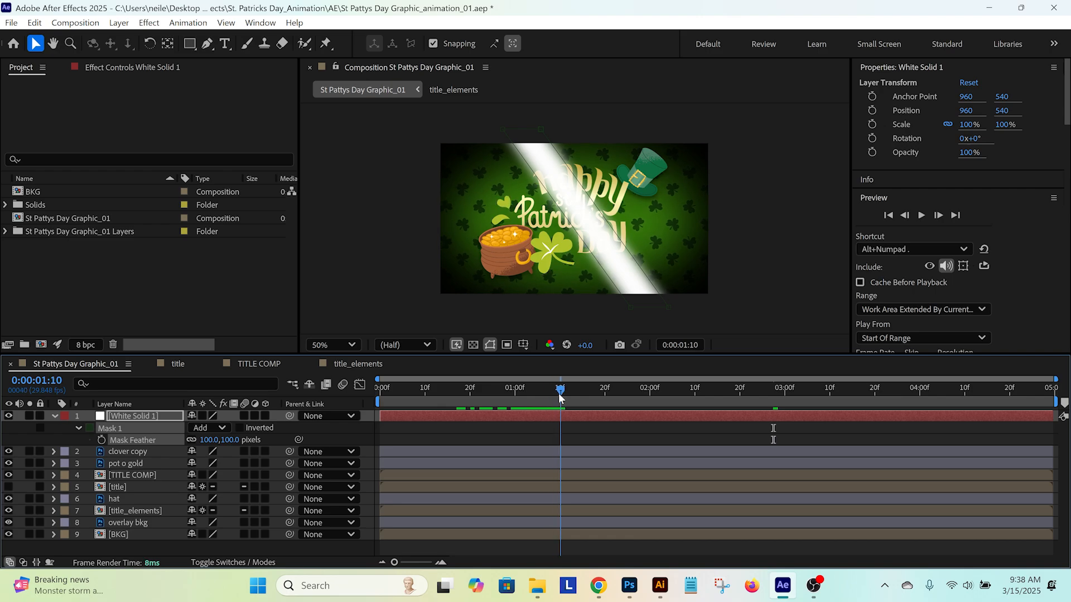
key(m)
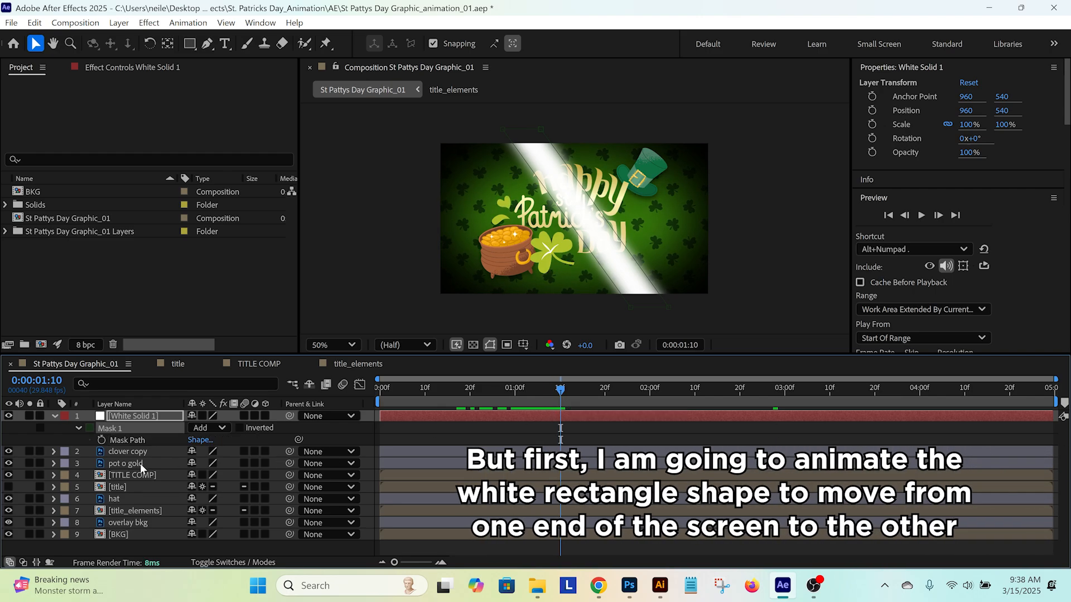
click(101, 440)
drag(481, 115, 745, 298)
key(ctrl+t)
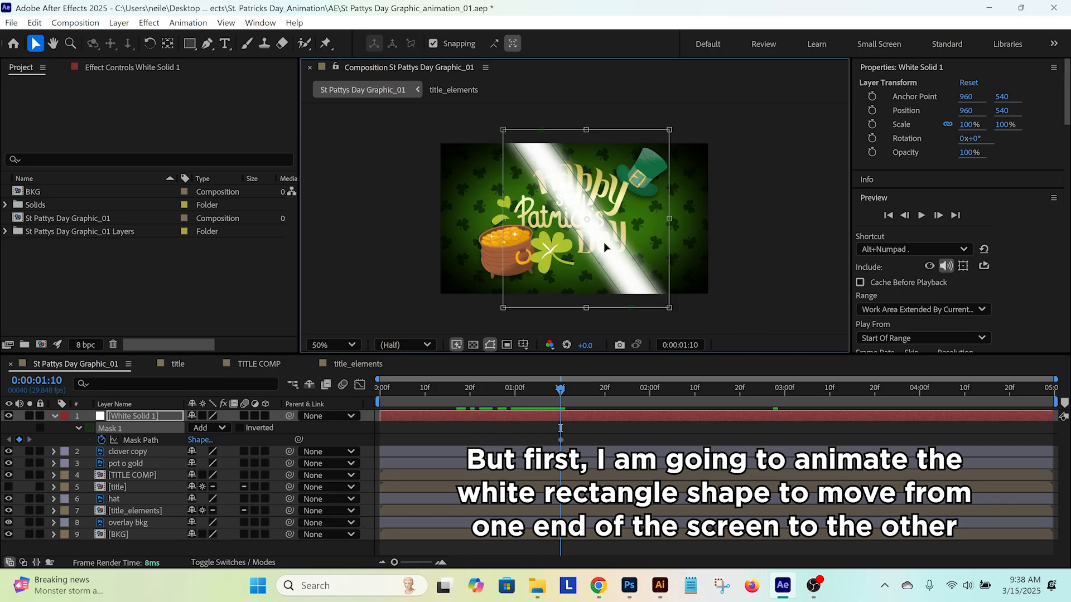
drag(604, 243, 828, 228)
Step: At 0:00:03:09, move the masked band across to beyond the left side of the frame and reveal the solid's keyframes
drag(562, 391, 828, 379)
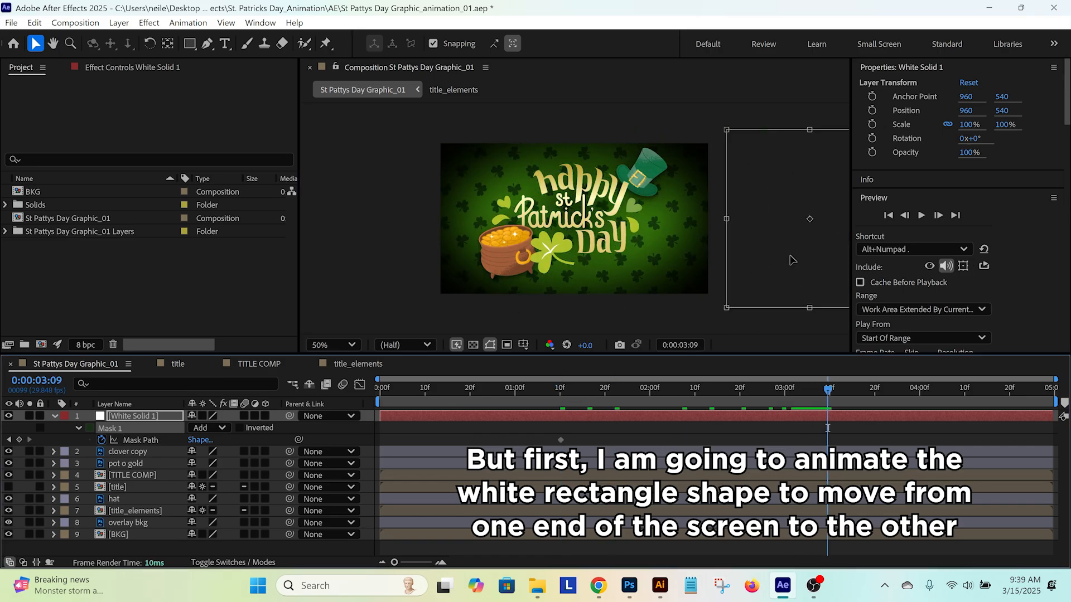
drag(790, 254, 334, 319)
key(u)
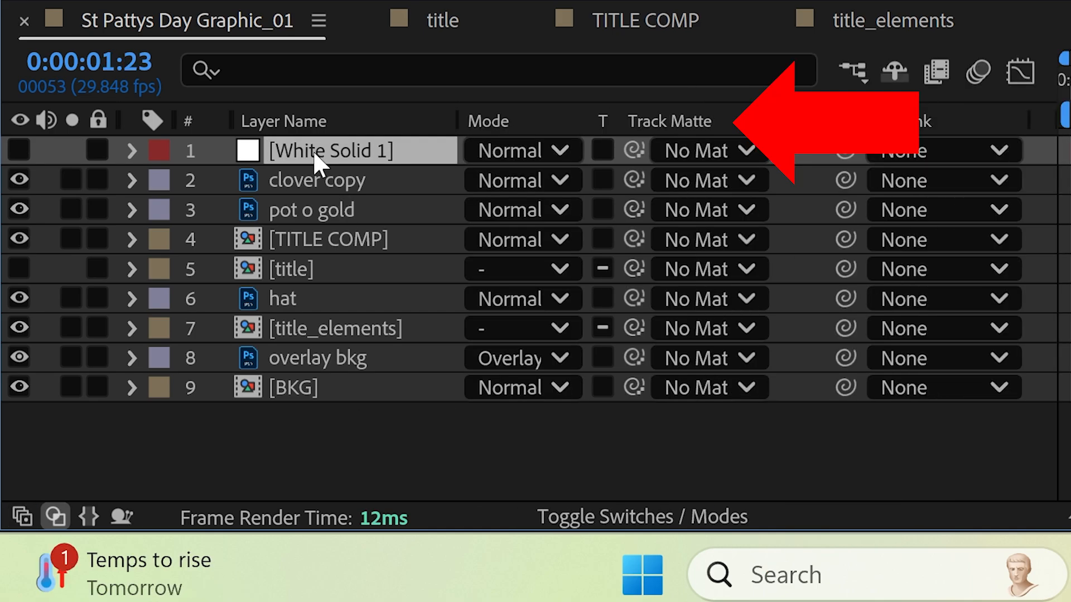
Step: Set TITLE COMP as White Solid 1's track matte and make the upper TITLE COMP copy visible
click(695, 149)
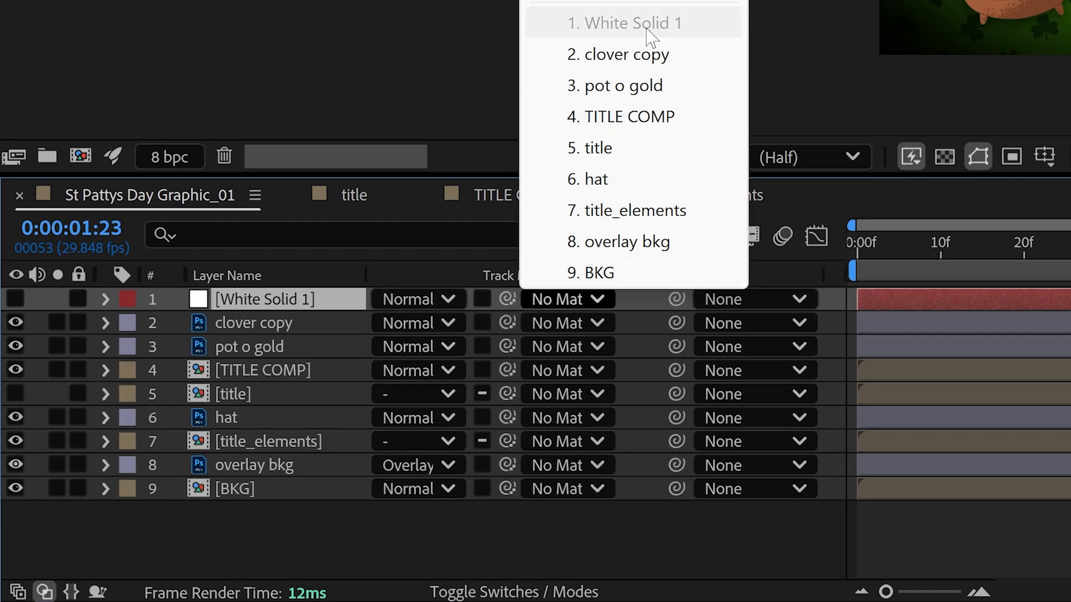
click(630, 118)
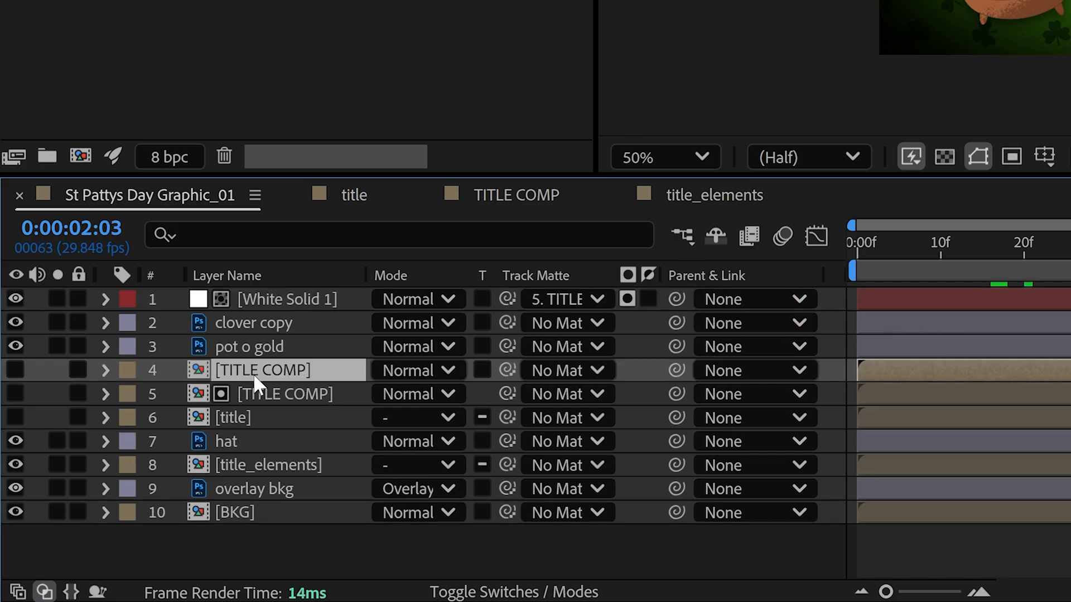
click(15, 371)
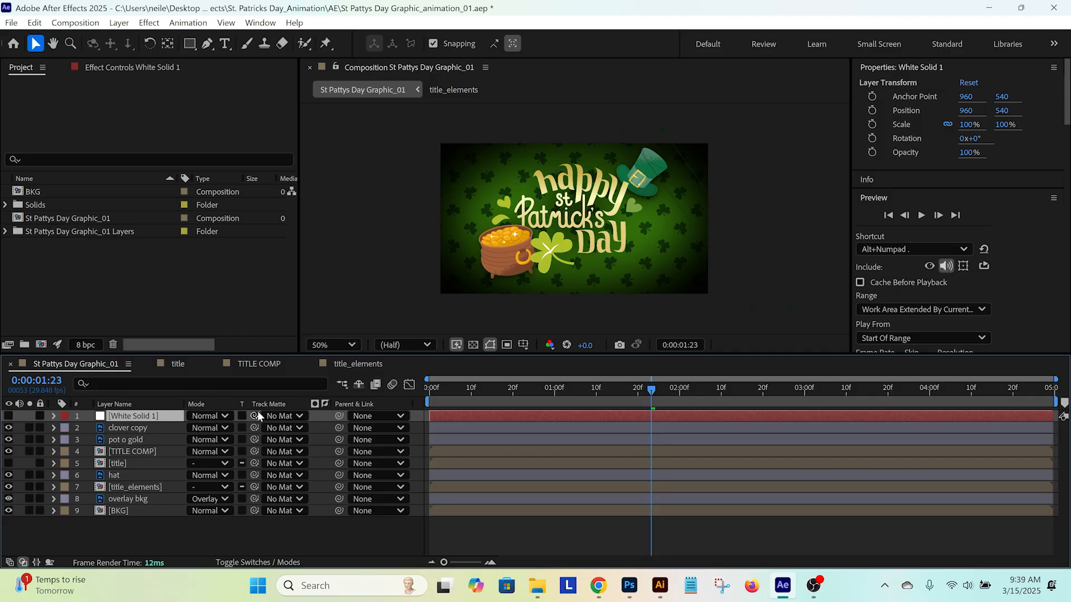
Step: Matte White Solid 1 to the TITLE COMP layer and scrub through the light sweep across the title
click(281, 416)
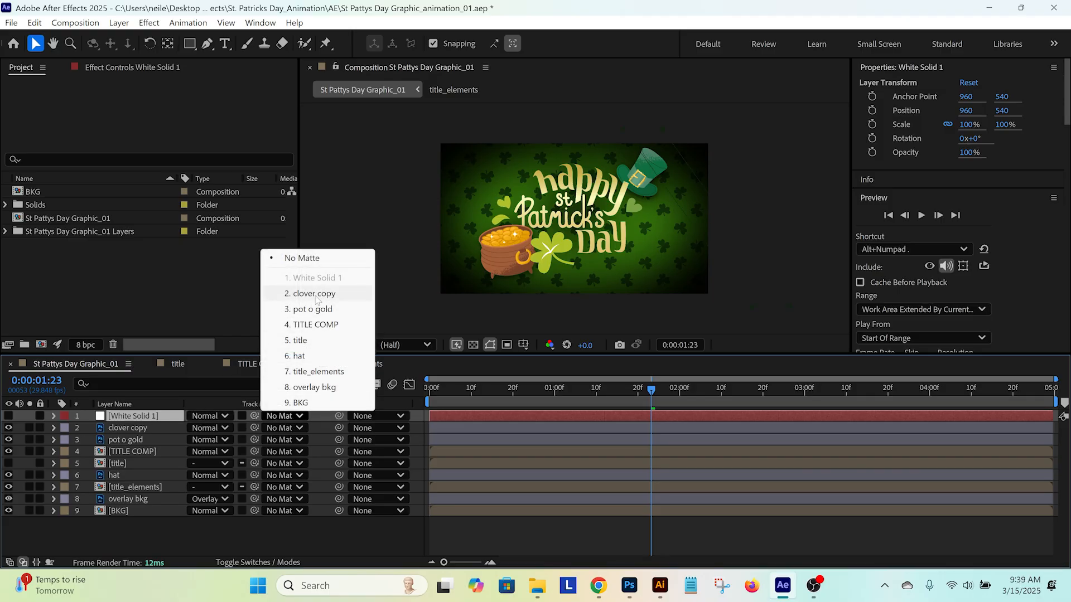
click(316, 325)
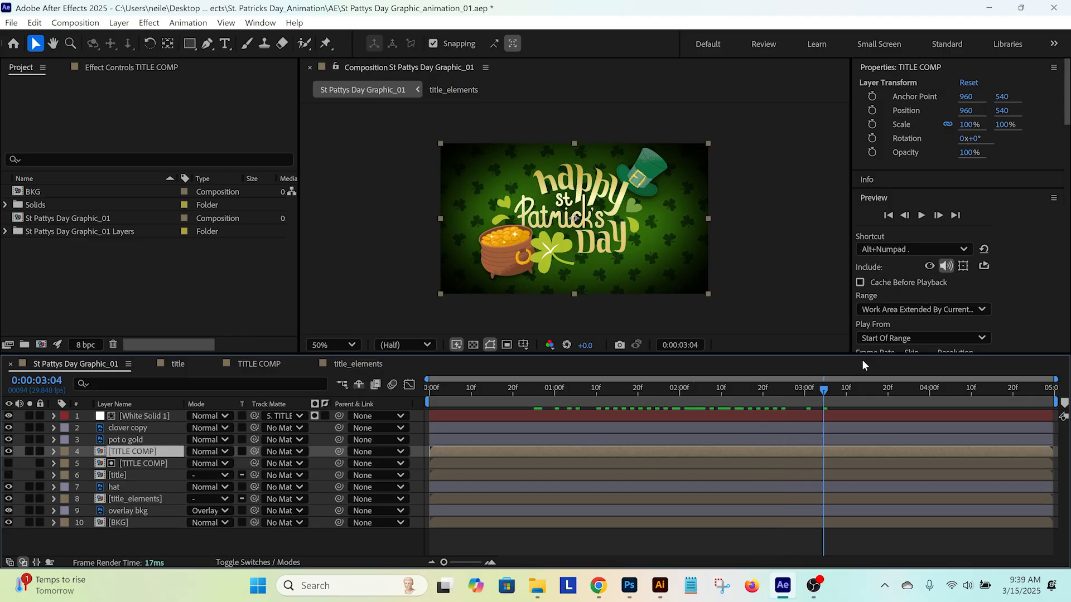
drag(870, 388, 751, 394)
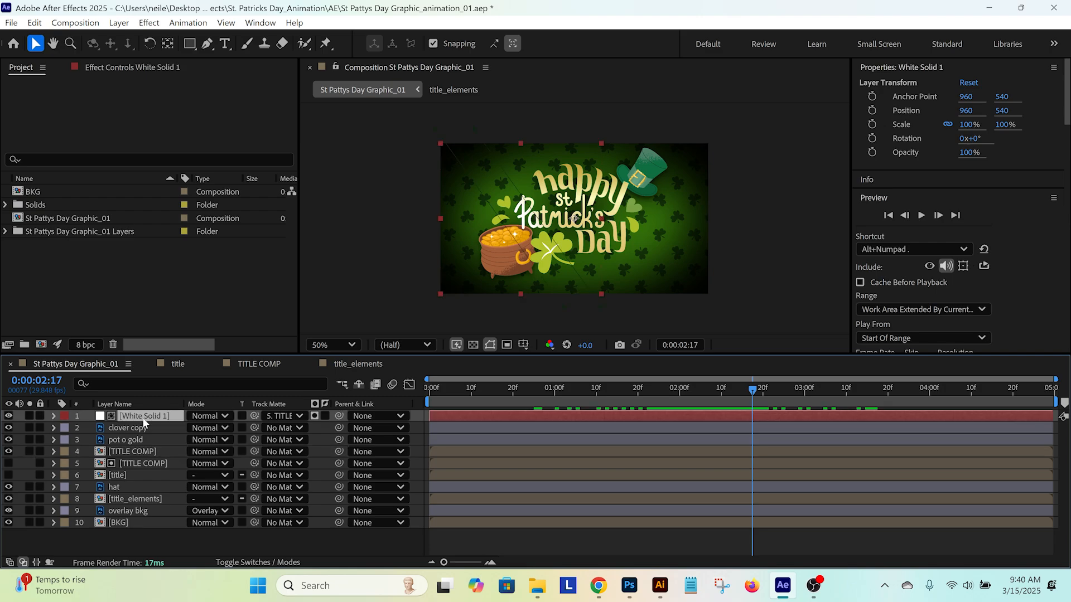
Step: Move White Solid 1 two layers down, below the pot o gold layer, and preview the animation from the start
key(ctrl+[)
key(ctrl+[)
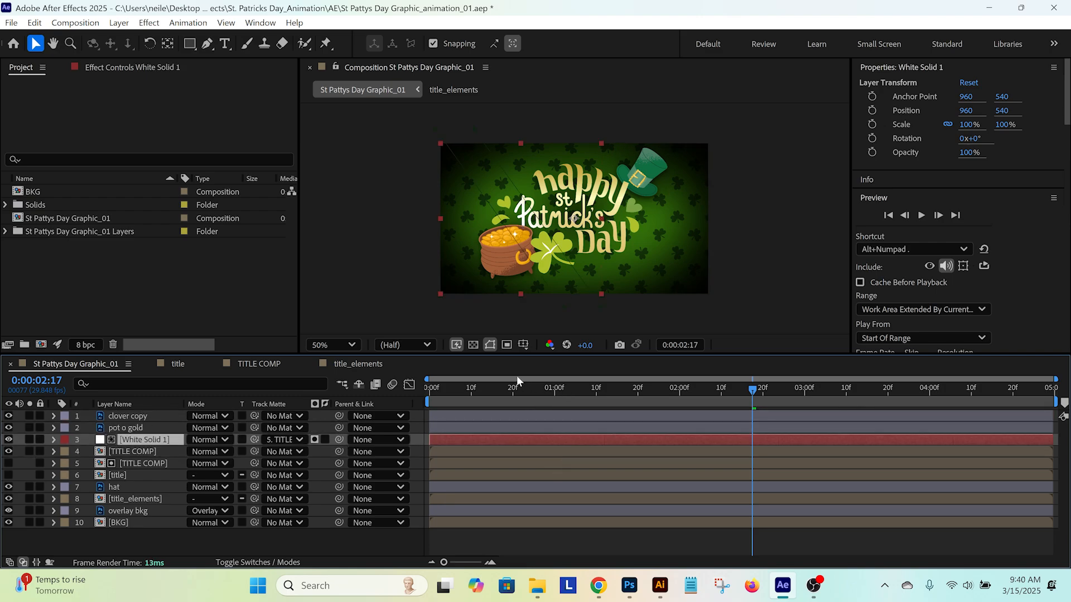
key(space)
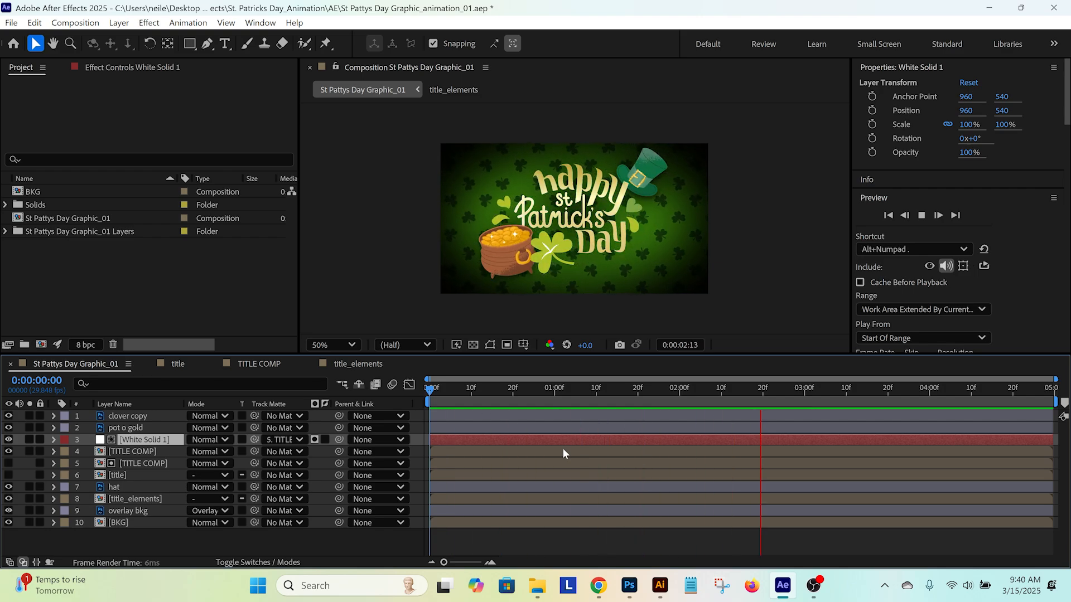
key(space)
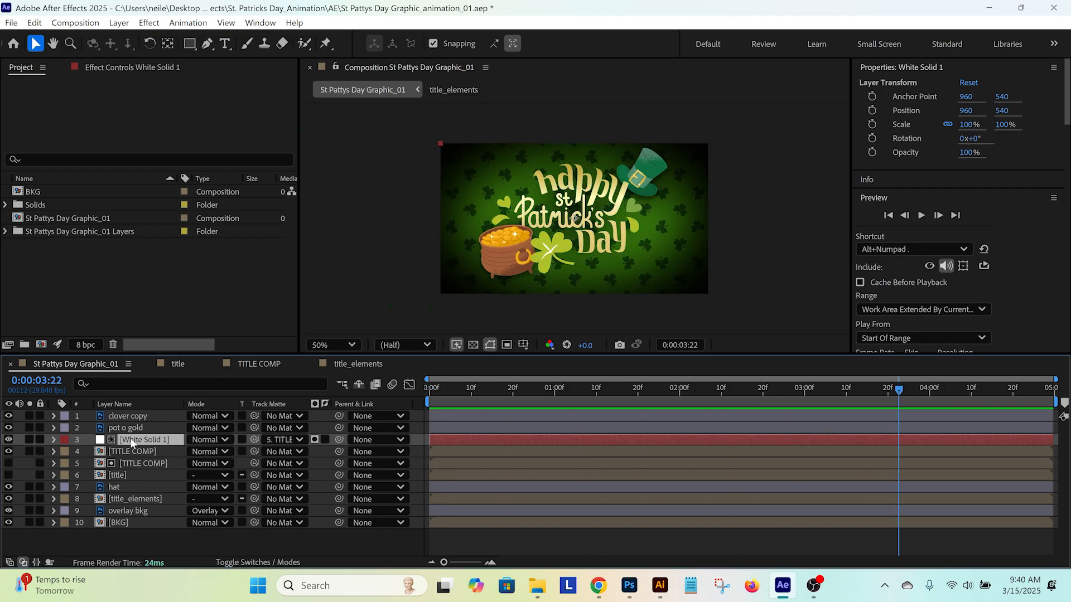
Step: Slow the light sweep by moving White Solid 1's Mask Path keyframes to 0:00:01:02 and about 0:00:03:28, and preview it
key(m)
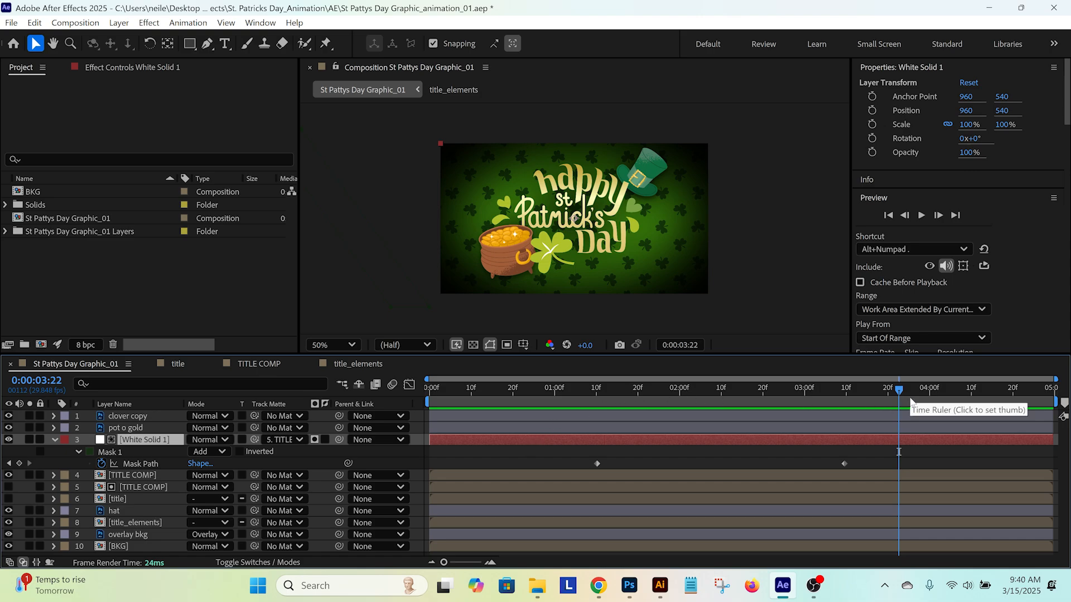
drag(600, 390, 563, 406)
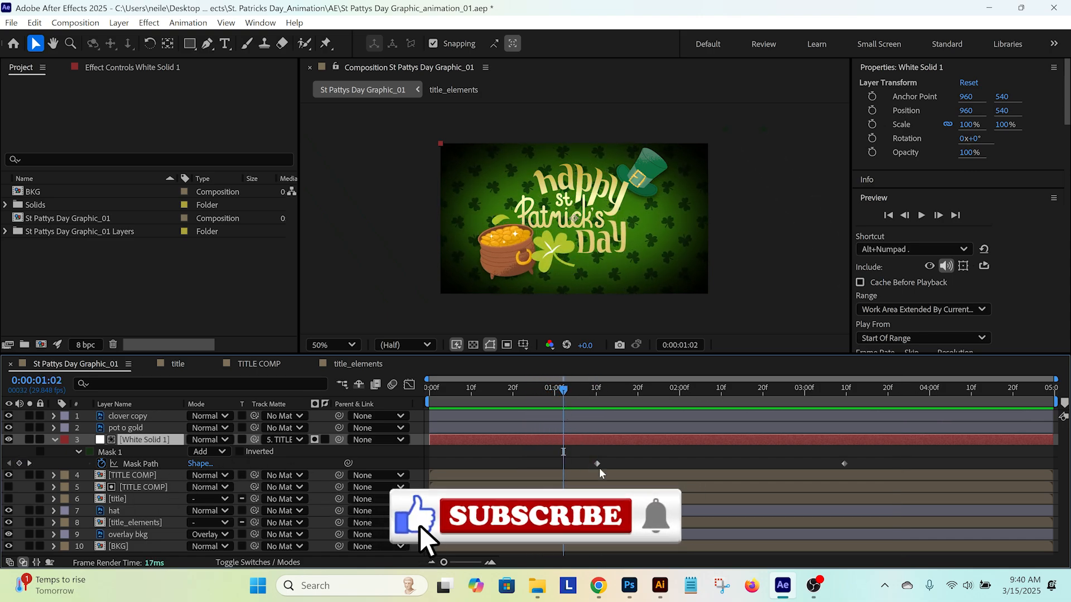
drag(597, 465, 564, 470)
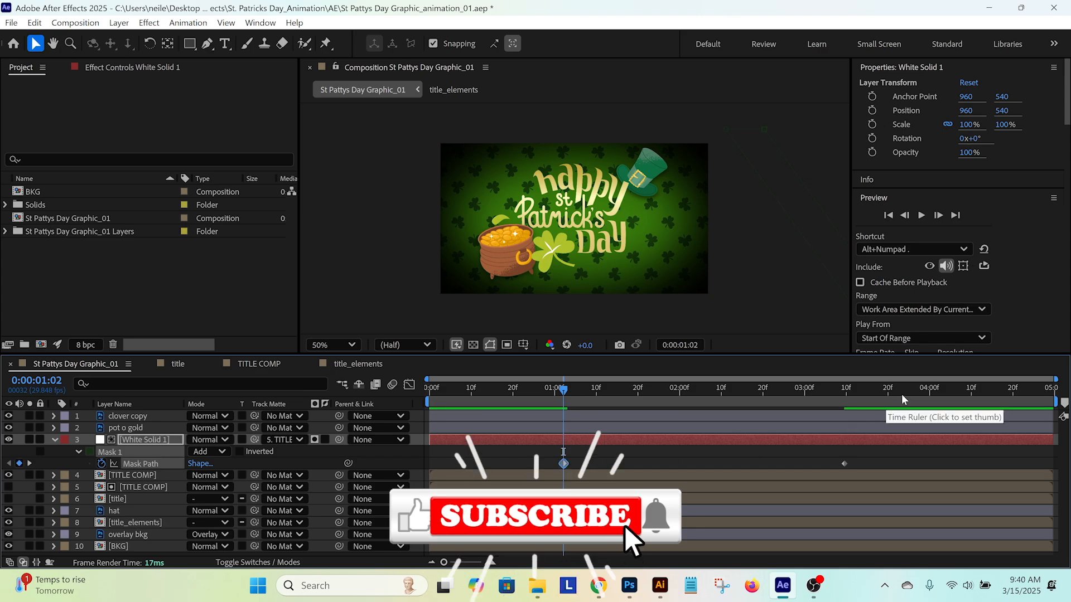
click(929, 395)
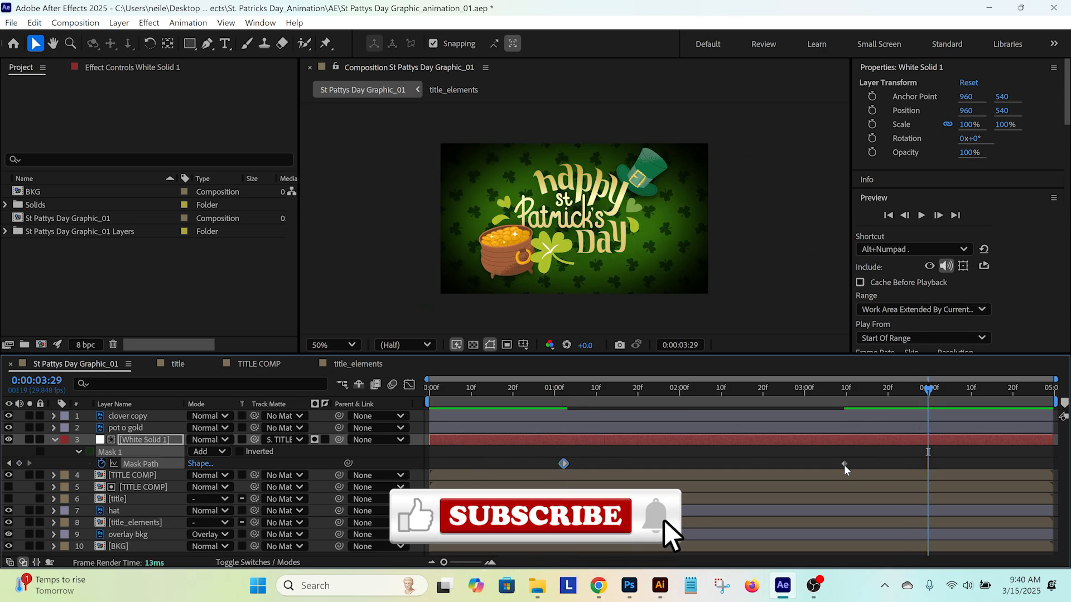
drag(844, 464, 925, 464)
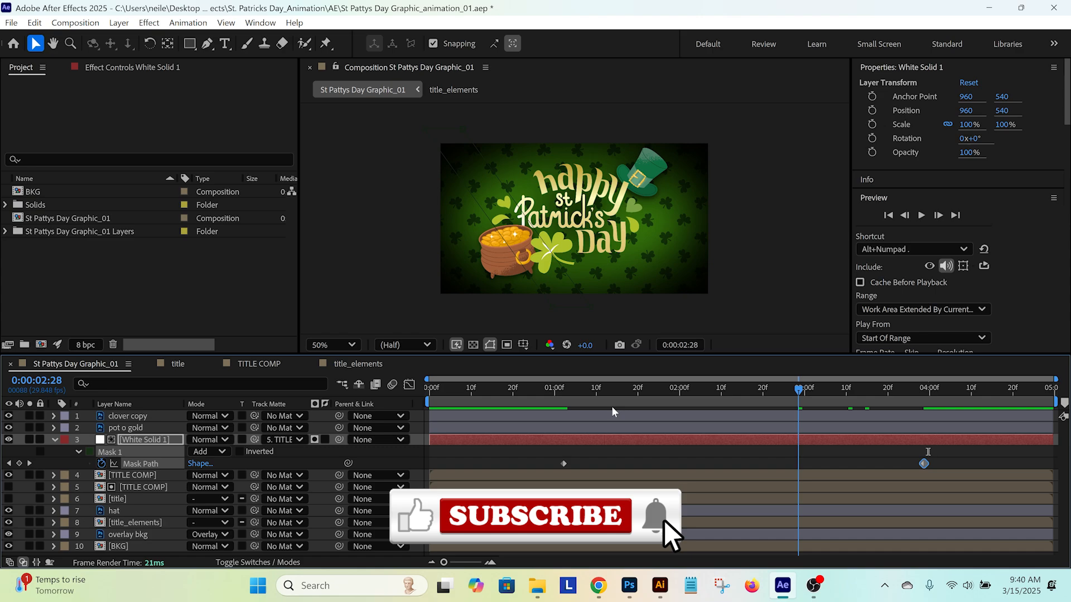
key(space)
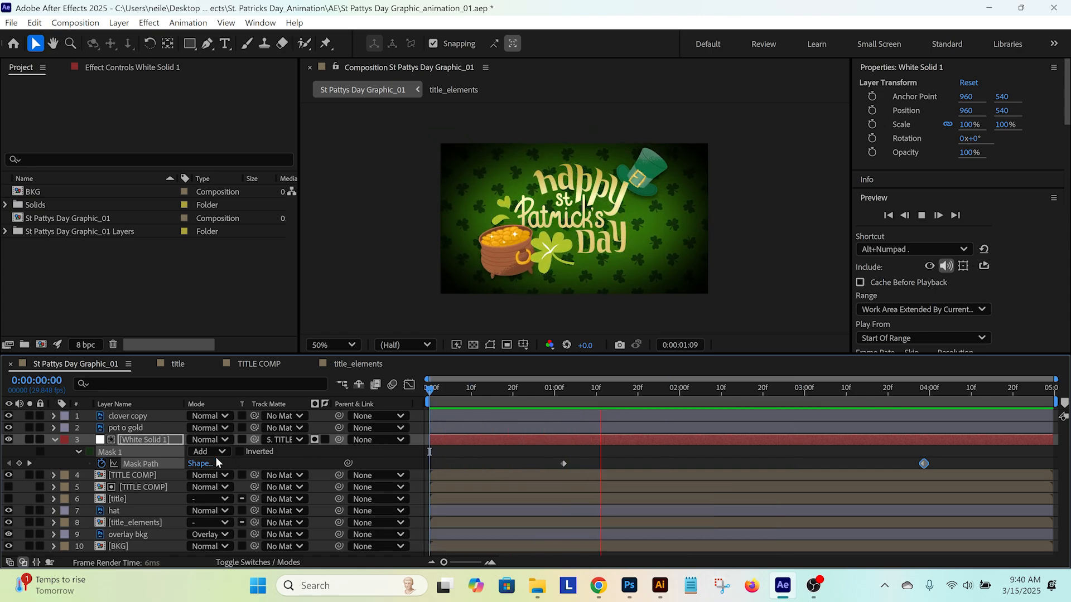